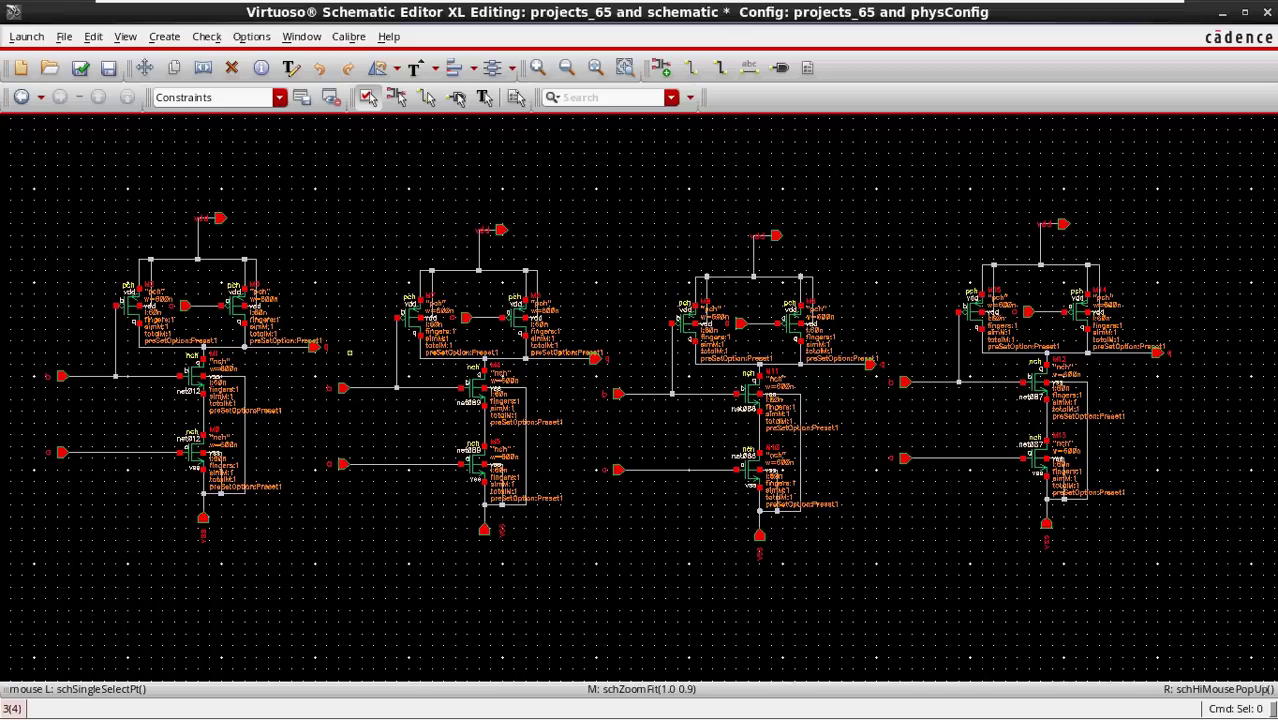
# - Examine the four identical gate circuits and their transistors in the schematic
pyautogui.scroll(1, 136, 324)
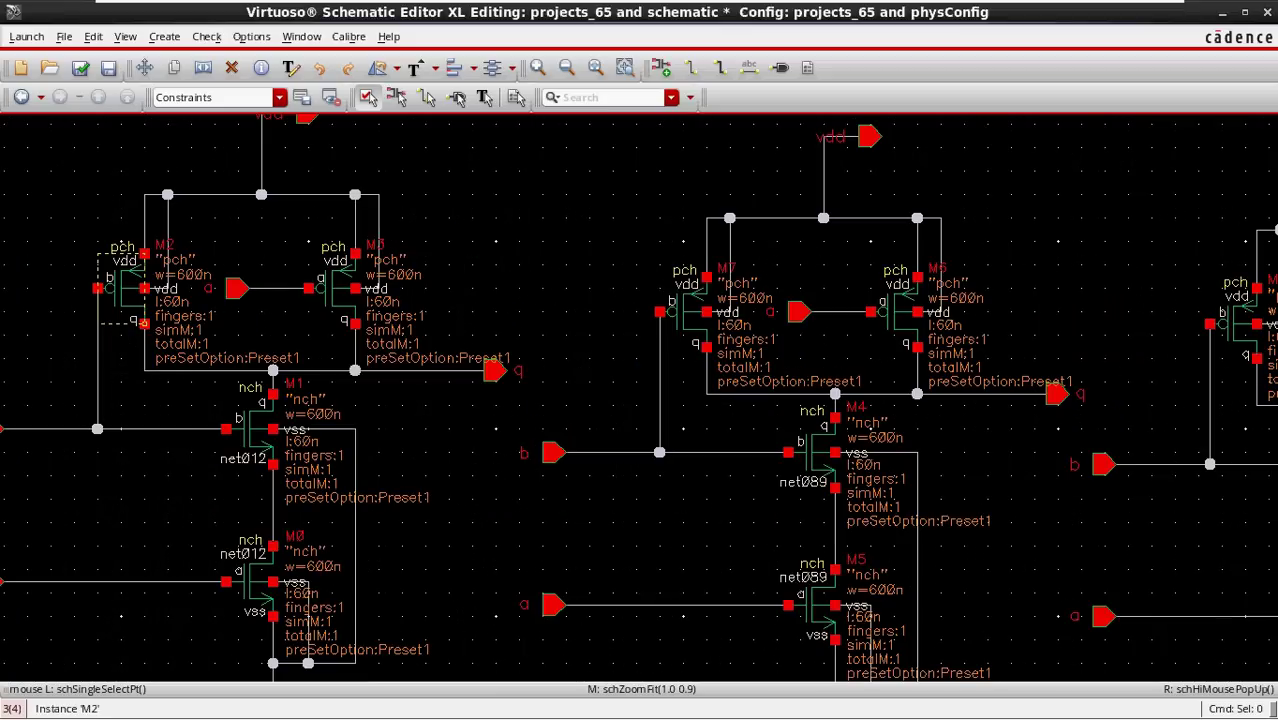
pyautogui.moveTo(145, 324); pyautogui.dragTo(412, 288, button='middle')
pyautogui.keyDown('ctrl'); pyautogui.scroll(-1, 411, 288); pyautogui.keyUp('ctrl')
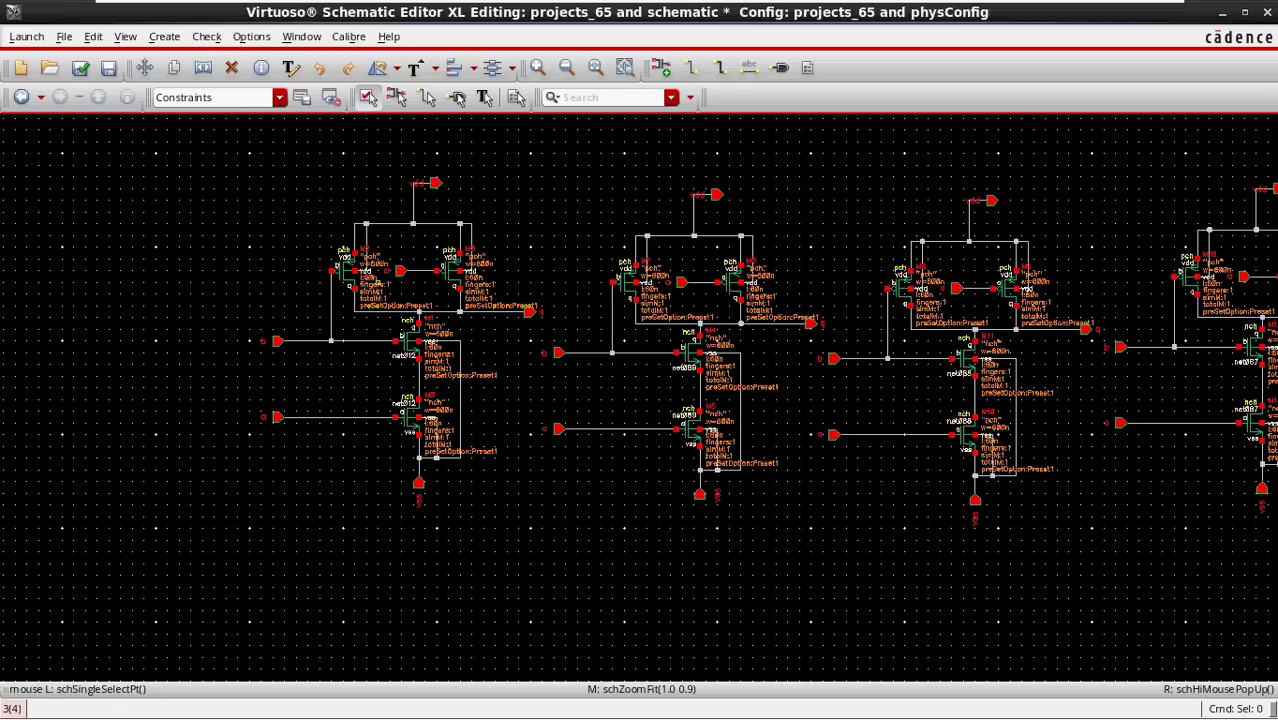
pyautogui.press('Right')
pyautogui.press('f')
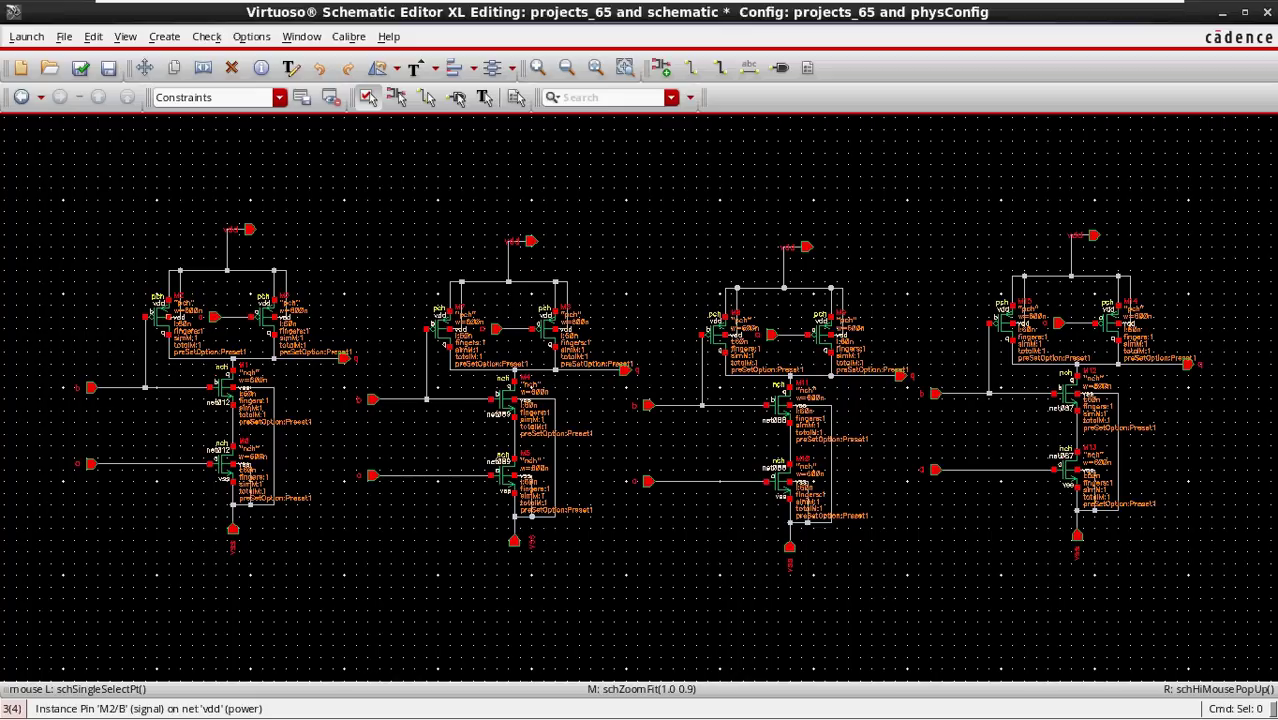
pyautogui.keyDown('ctrl'); pyautogui.scroll(1, 148, 322); pyautogui.keyUp('ctrl')
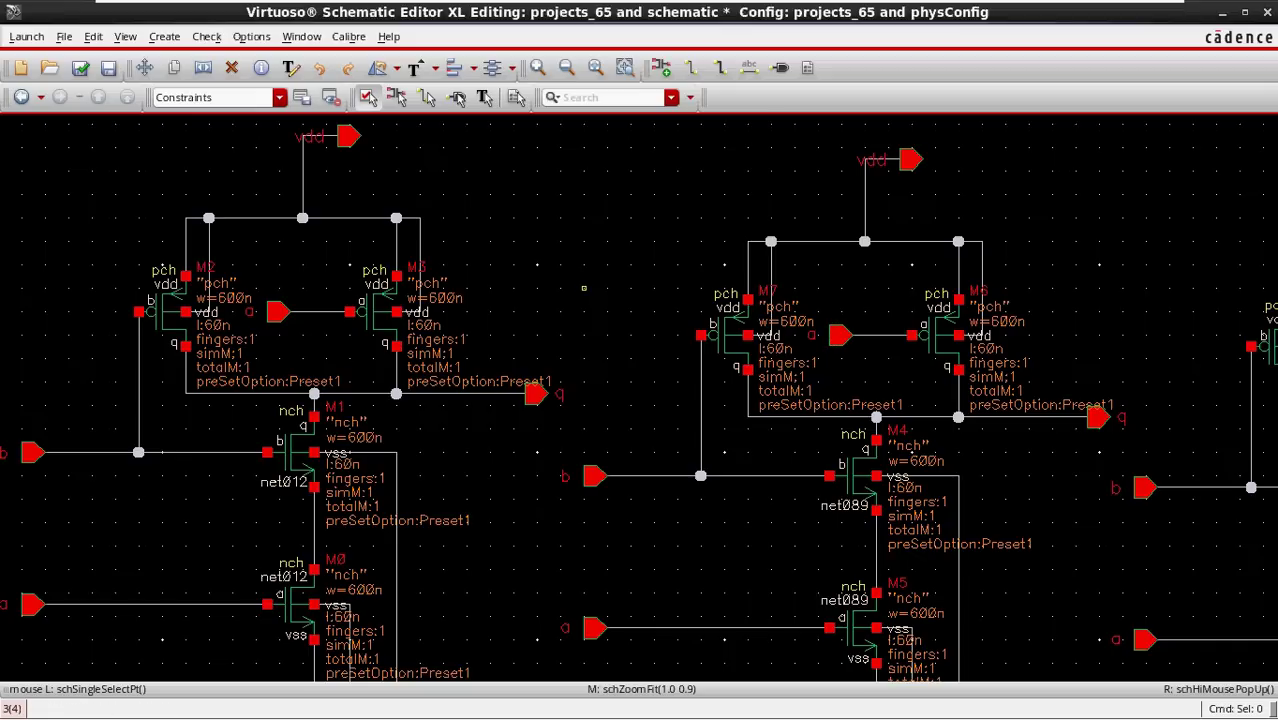
pyautogui.scroll(-1, 490, 288)
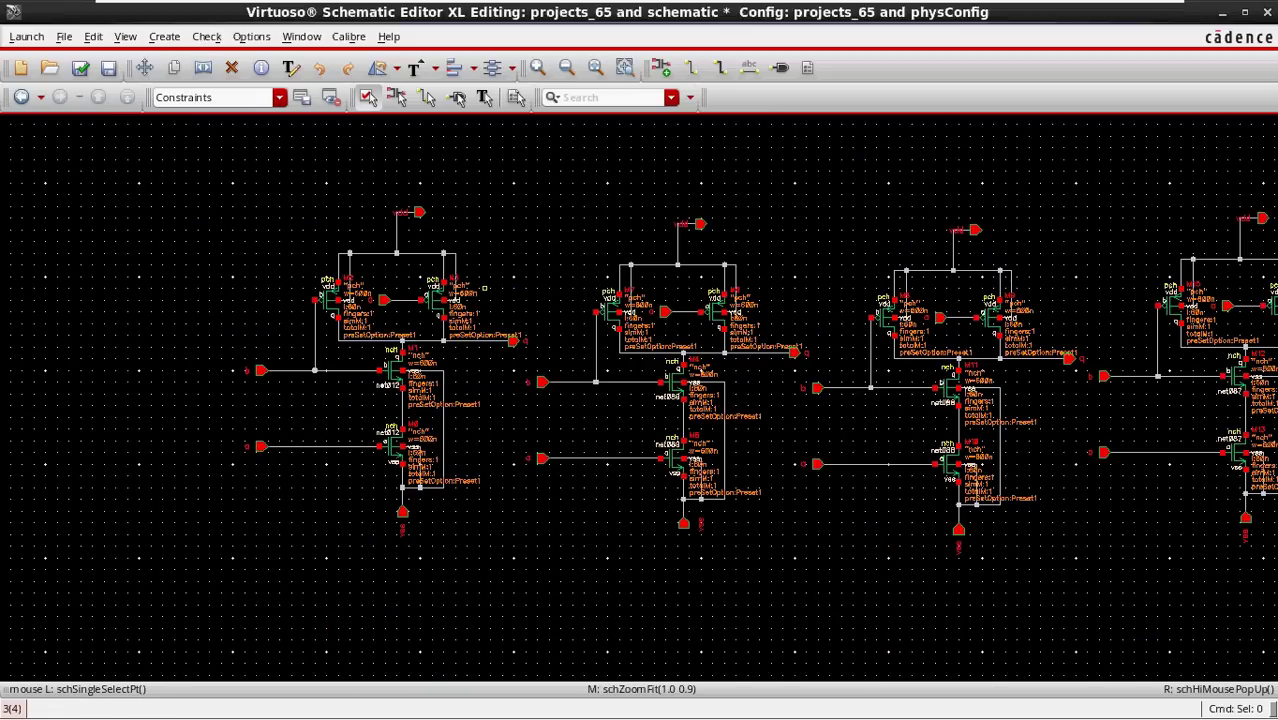
pyautogui.press('f')
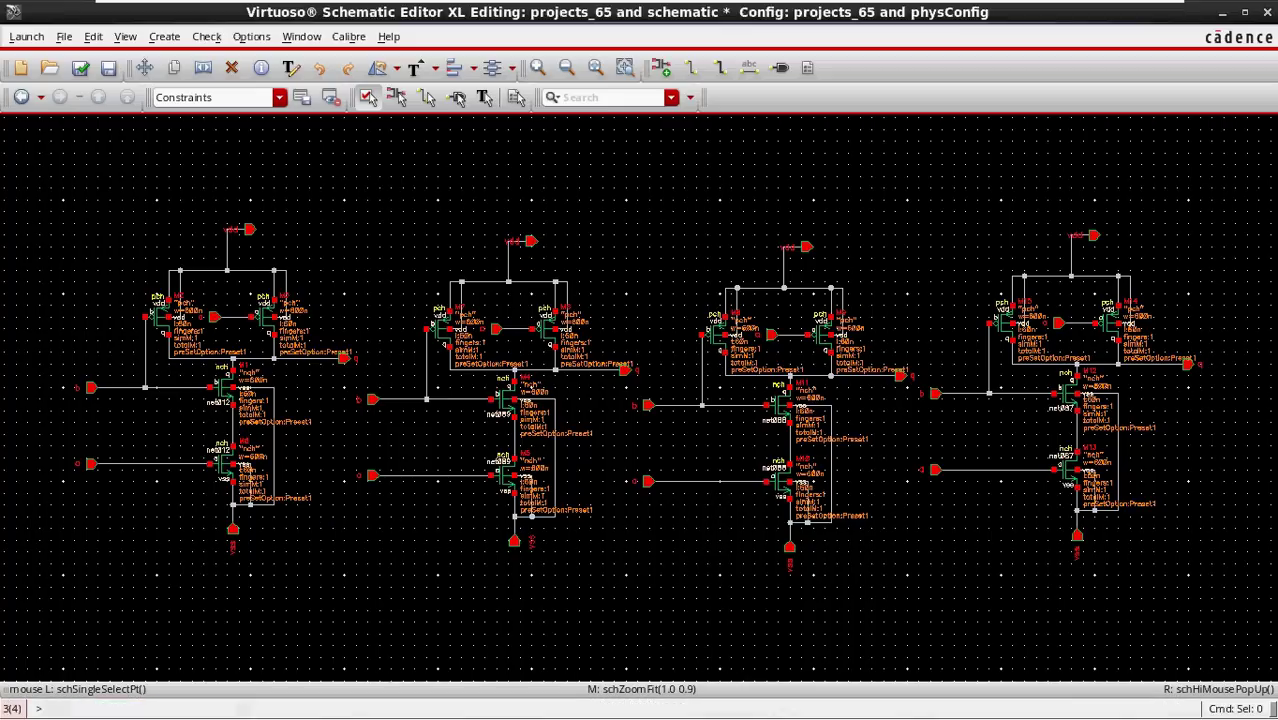
# - Switch to the layout window and select the complete layout of the existing gate
pyautogui.click(1158, 709)
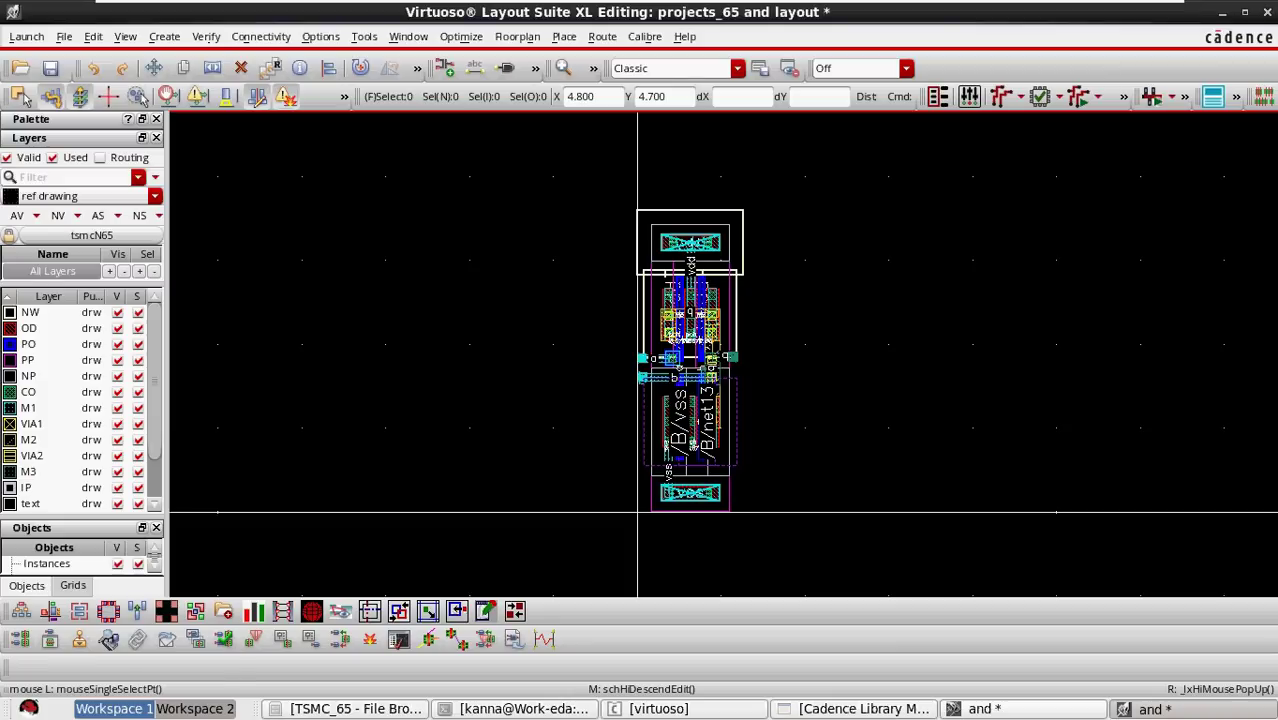
pyautogui.press('f')
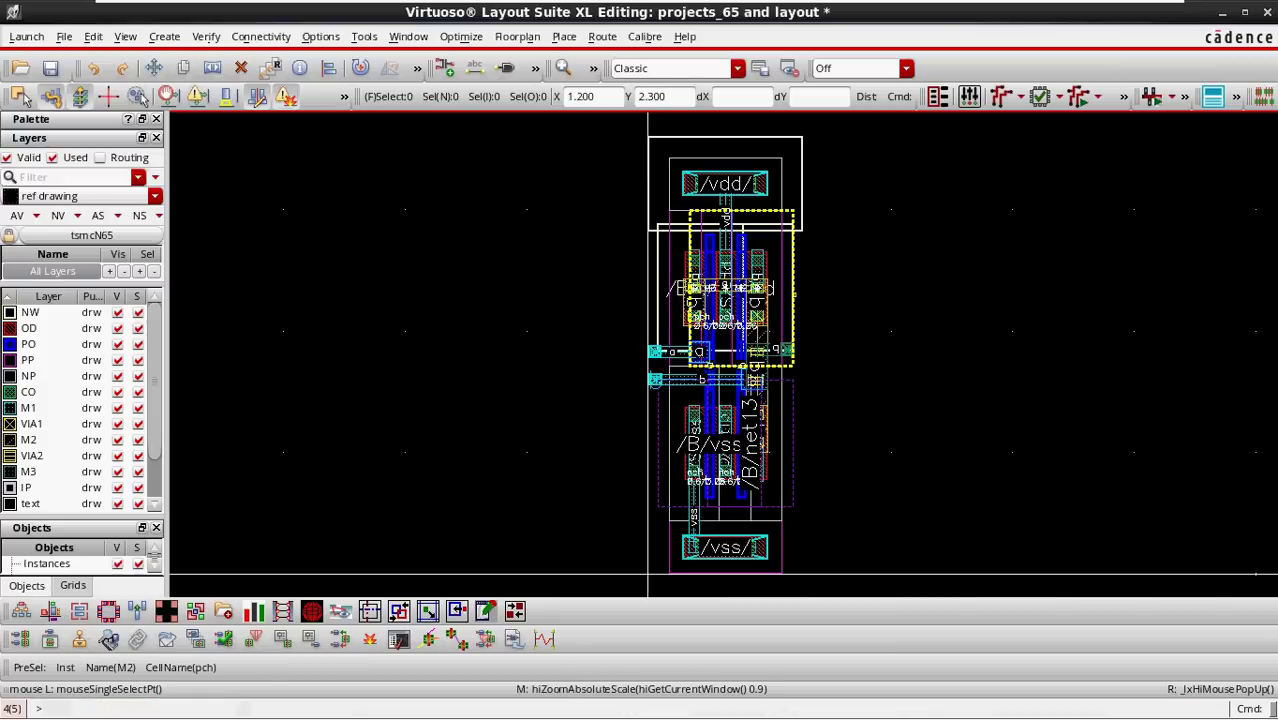
pyautogui.keyDown('ctrl'); pyautogui.scroll(-2, 792, 299); pyautogui.keyUp('ctrl')
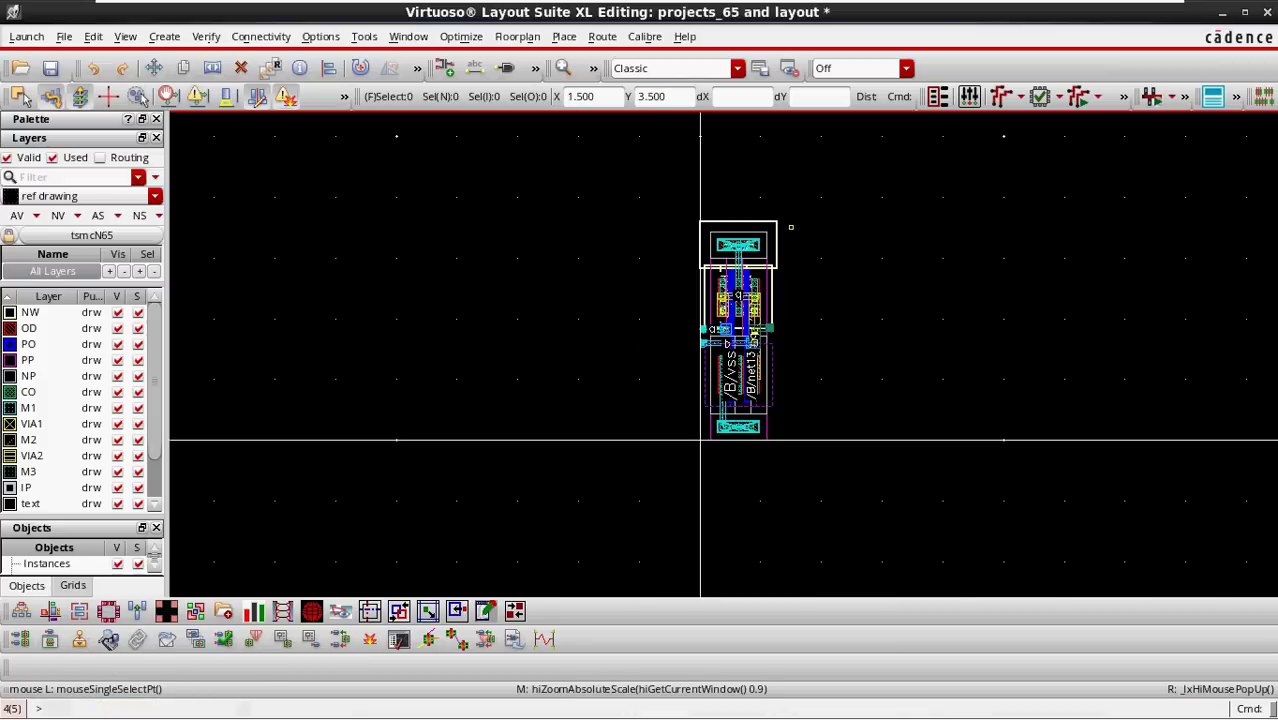
pyautogui.keyDown('ctrl'); pyautogui.scroll(2, 790, 227); pyautogui.keyUp('ctrl')
pyautogui.keyDown('ctrl'); pyautogui.scroll(-2, 770, 297); pyautogui.keyUp('ctrl')
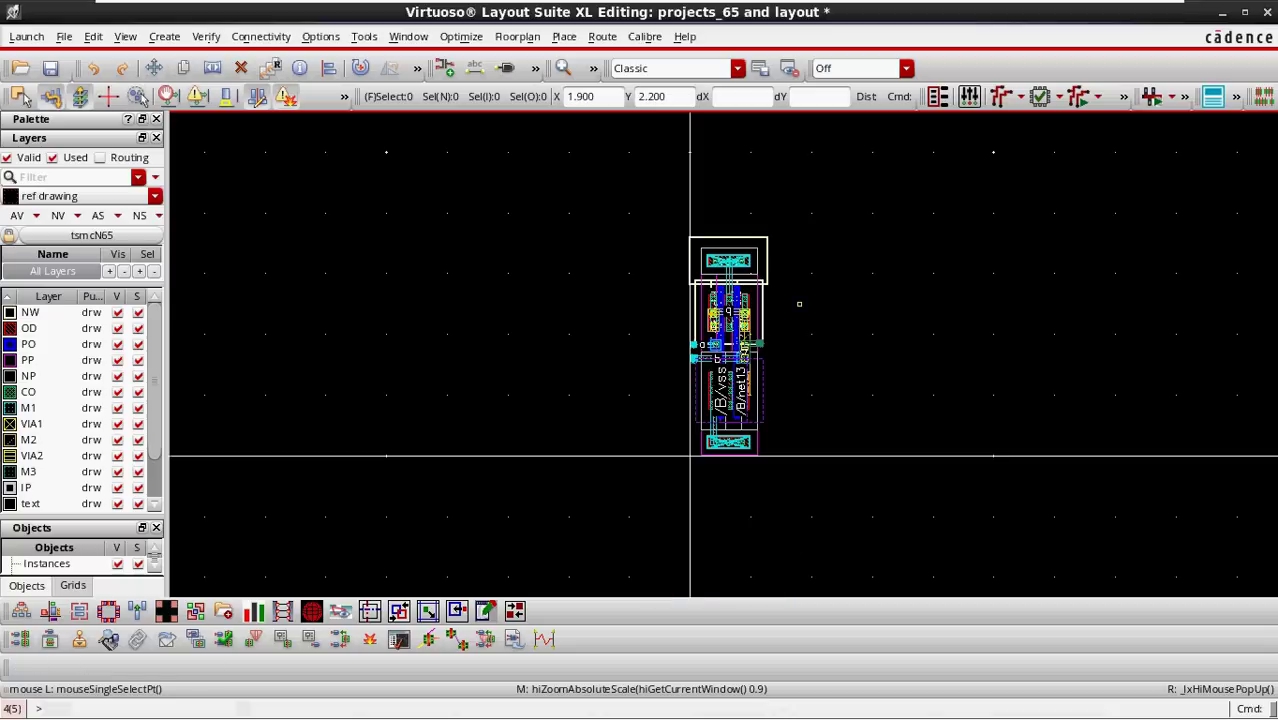
pyautogui.keyDown('ctrl'); pyautogui.scroll(2, 752, 273); pyautogui.keyUp('ctrl')
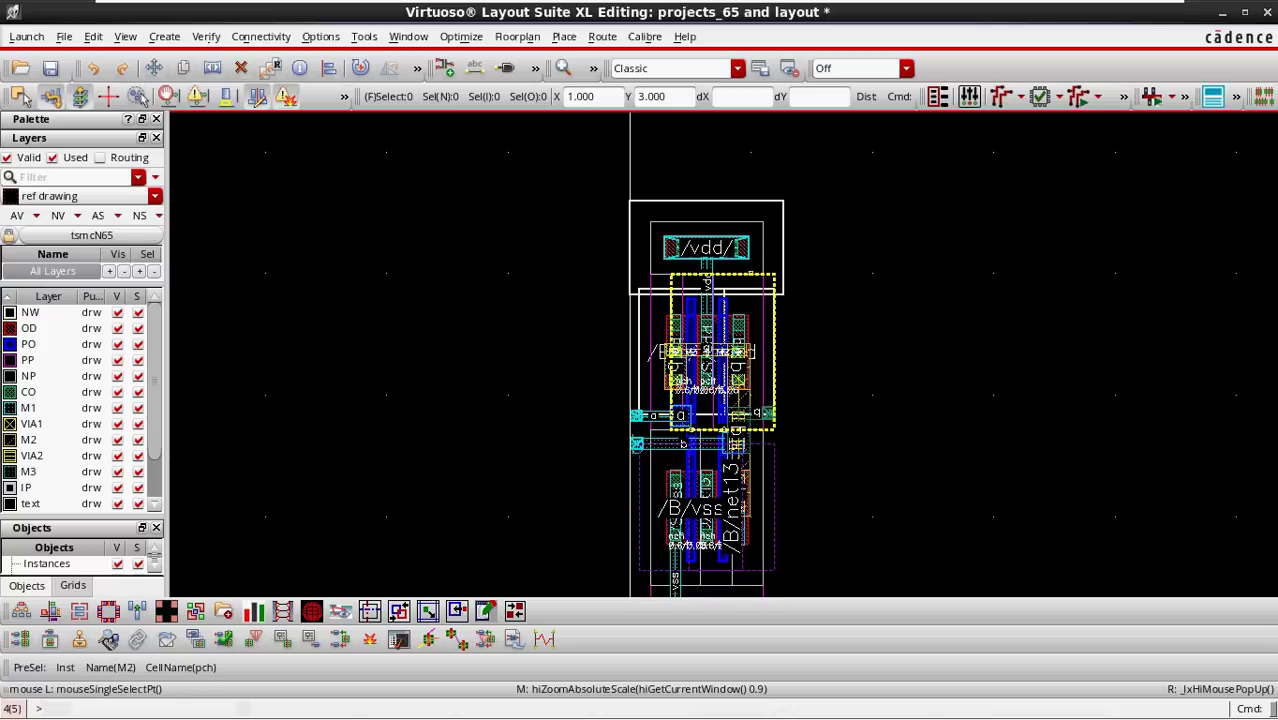
pyautogui.keyDown('ctrl'); pyautogui.scroll(-2, 630, 443); pyautogui.keyUp('ctrl')
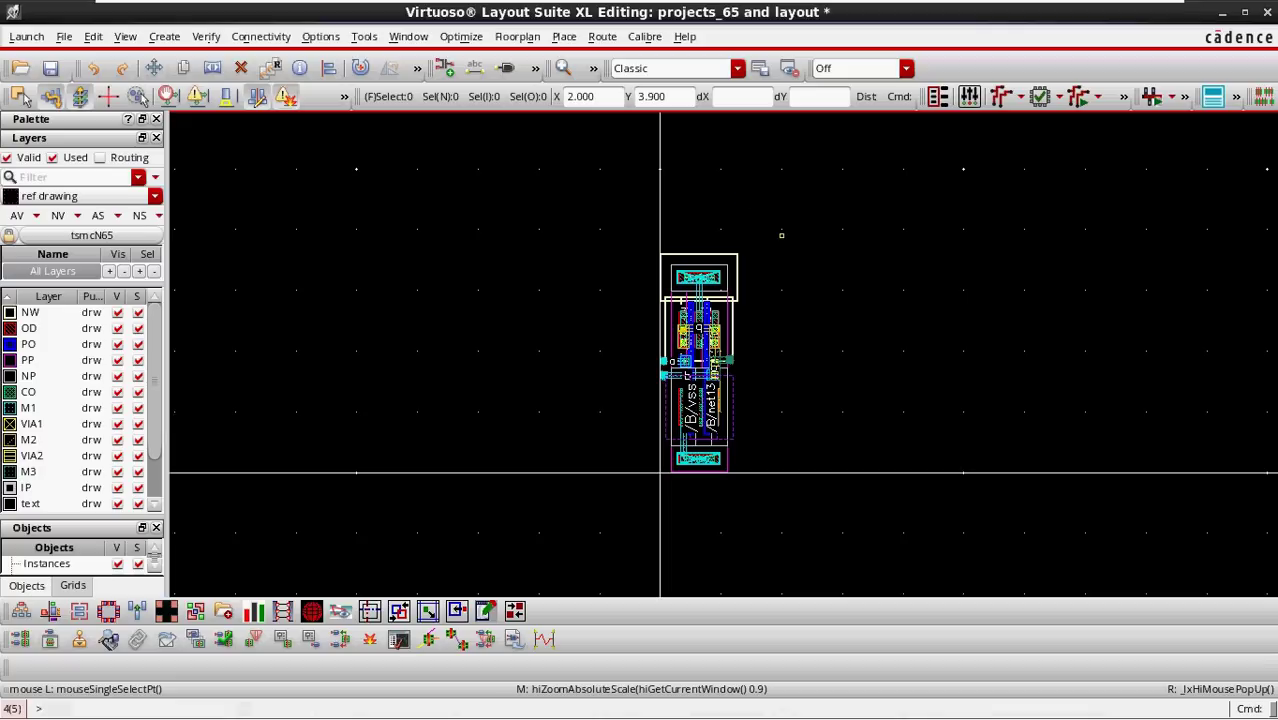
pyautogui.moveTo(787, 230); pyautogui.dragTo(618, 496)
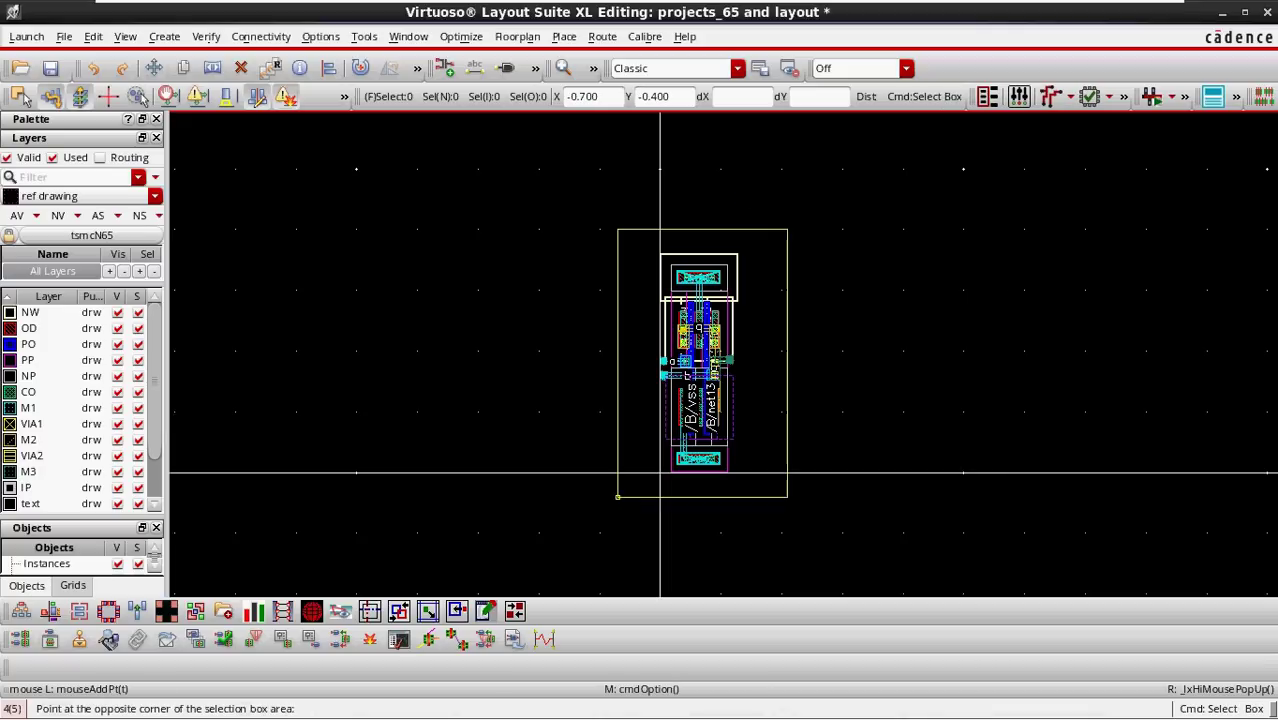
pyautogui.click(618, 496)
pyautogui.keyDown('ctrl'); pyautogui.scroll(5, 681, 296); pyautogui.keyUp('ctrl')
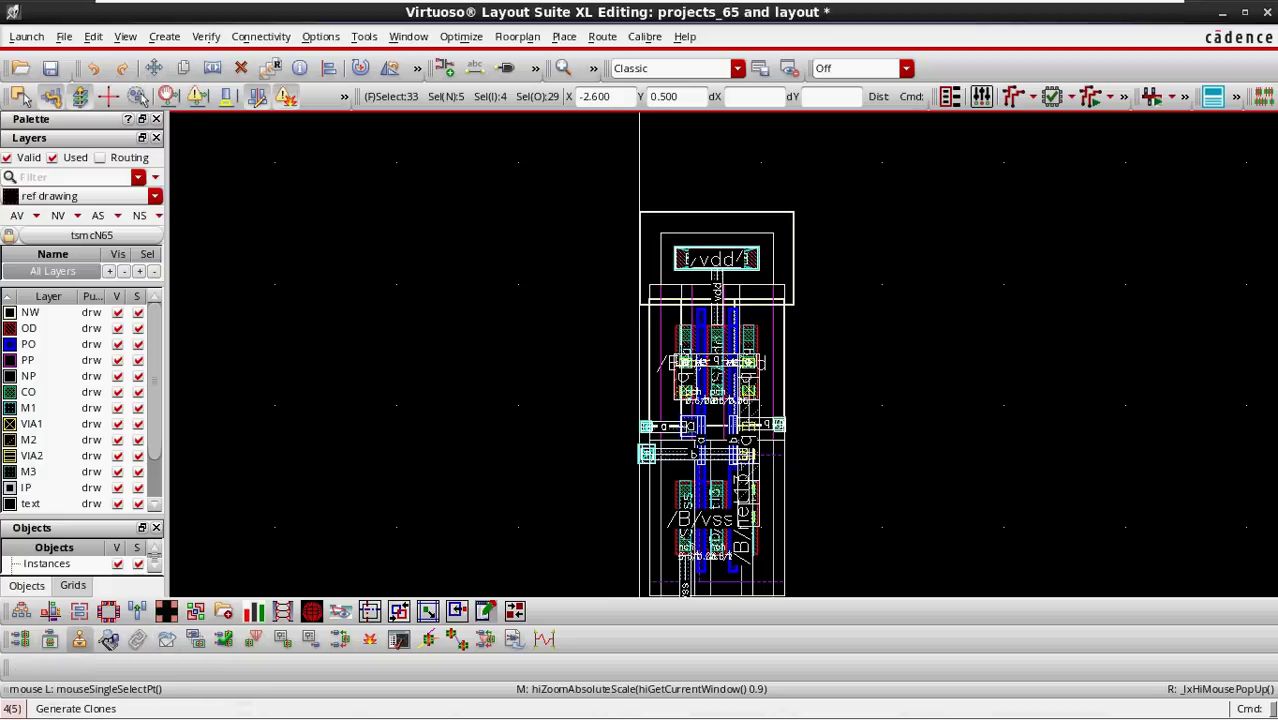
# - Start Generate Clones for the selected layout and search the schematic for clones with Exact Parameters enabled
pyautogui.click(109, 640)
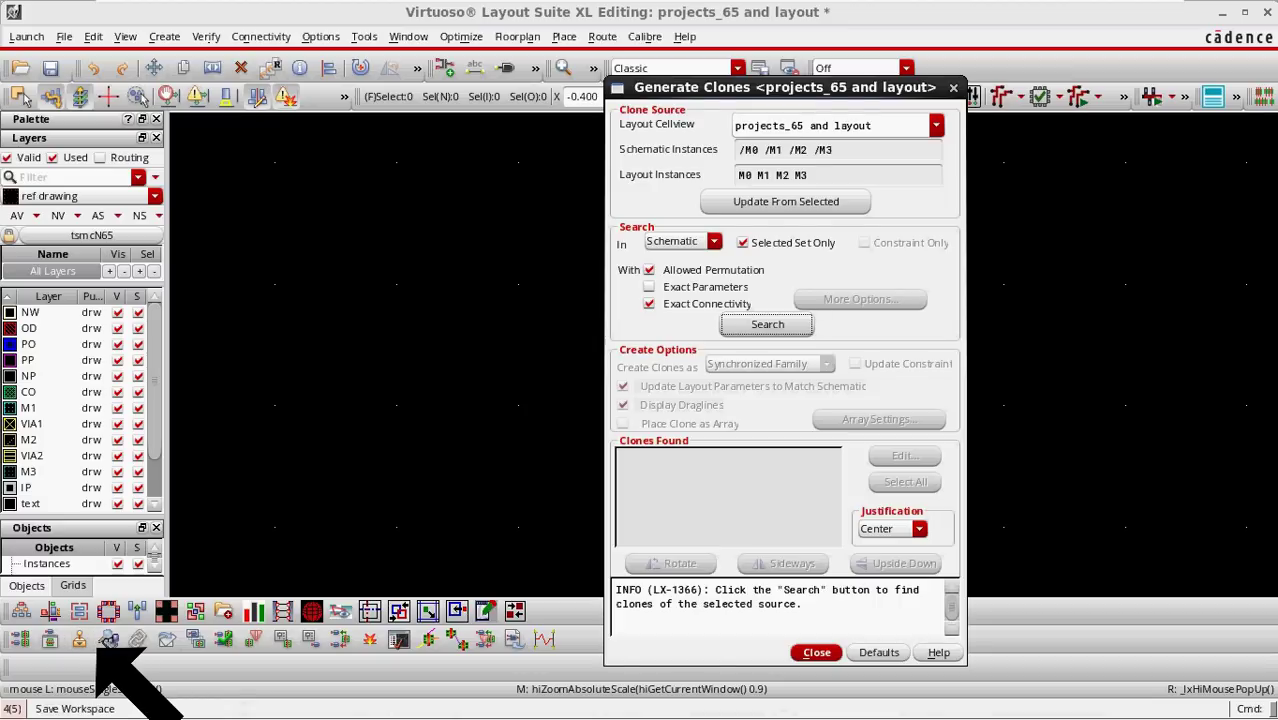
pyautogui.moveTo(785, 88); pyautogui.dragTo(483, 70)
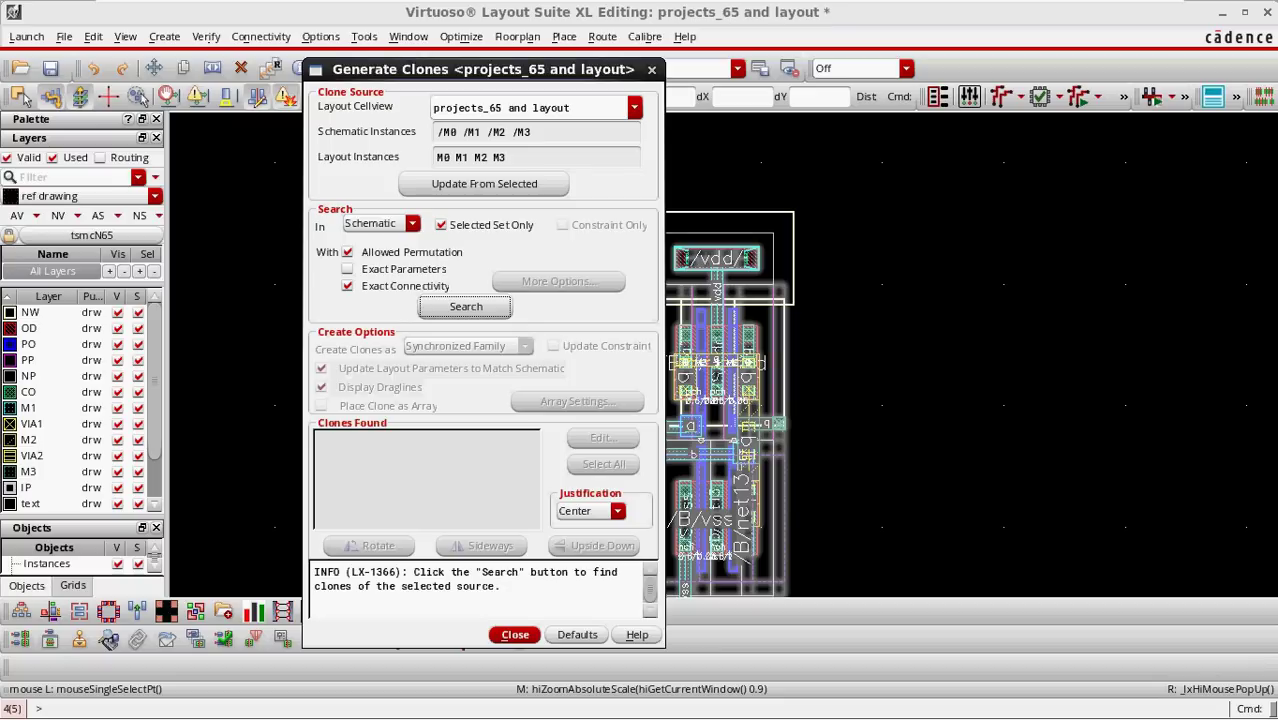
pyautogui.click(412, 224)
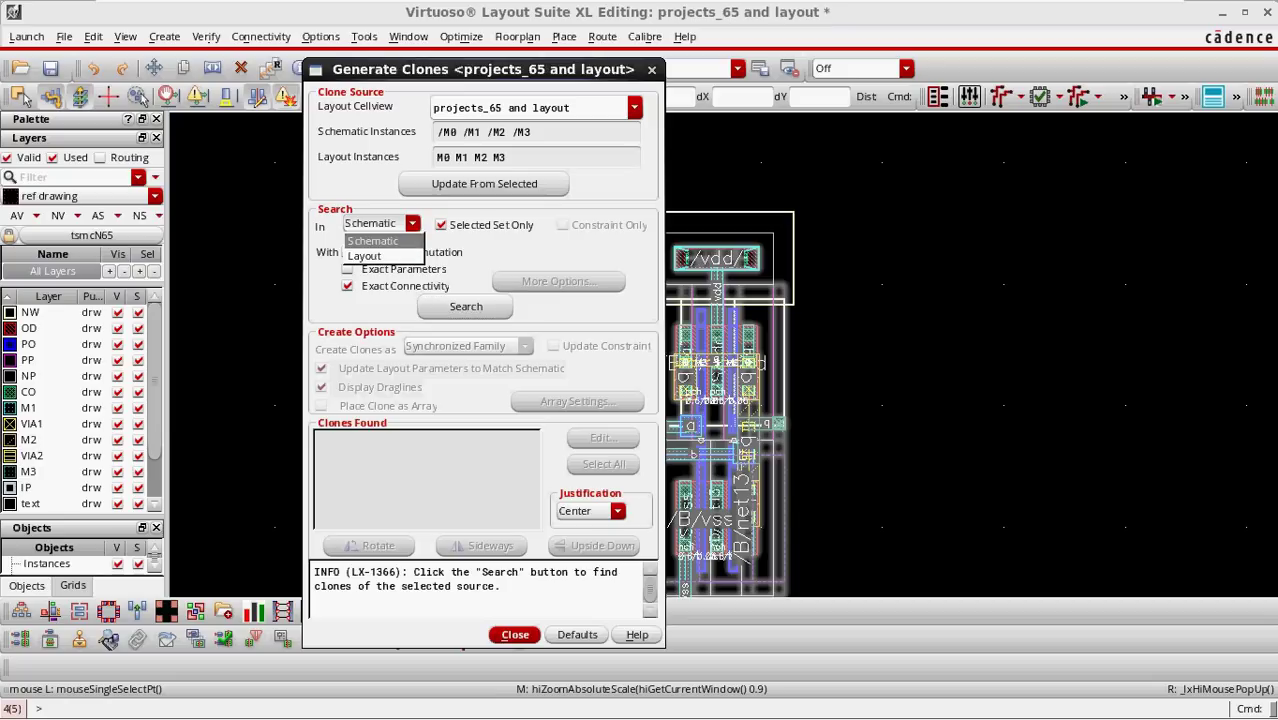
pyautogui.click(373, 241)
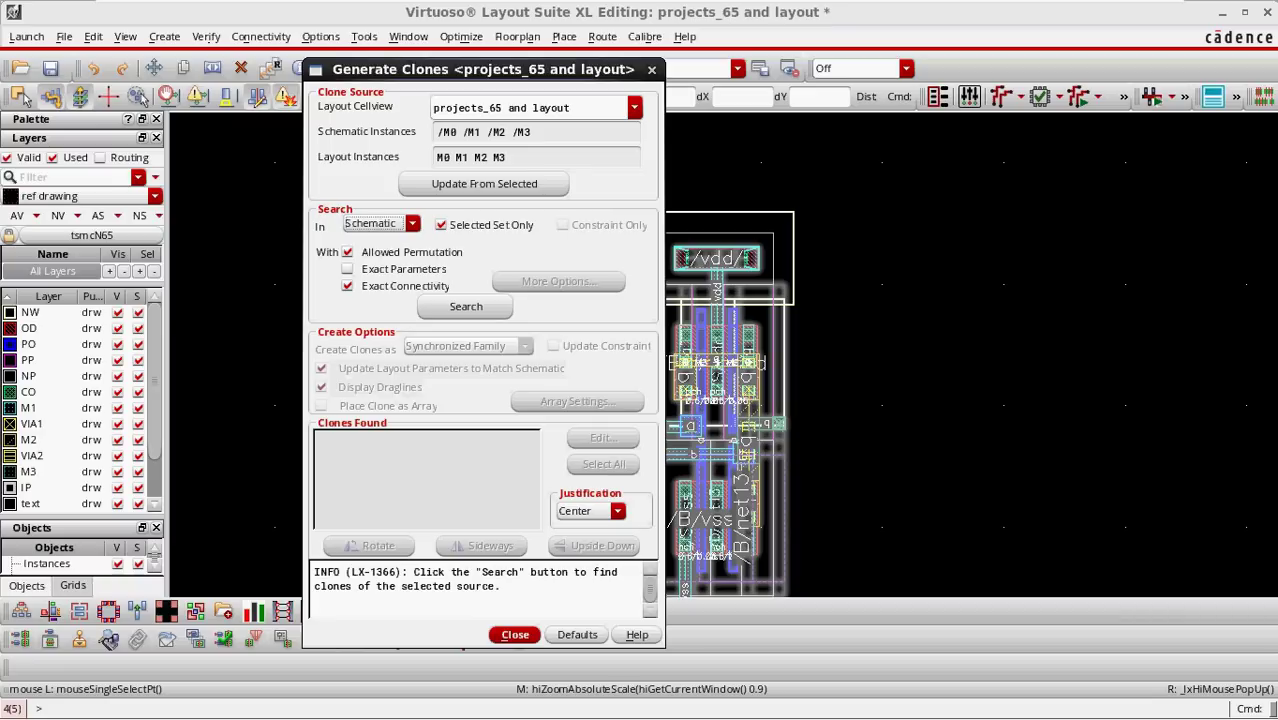
pyautogui.click(347, 269)
pyautogui.click(465, 307)
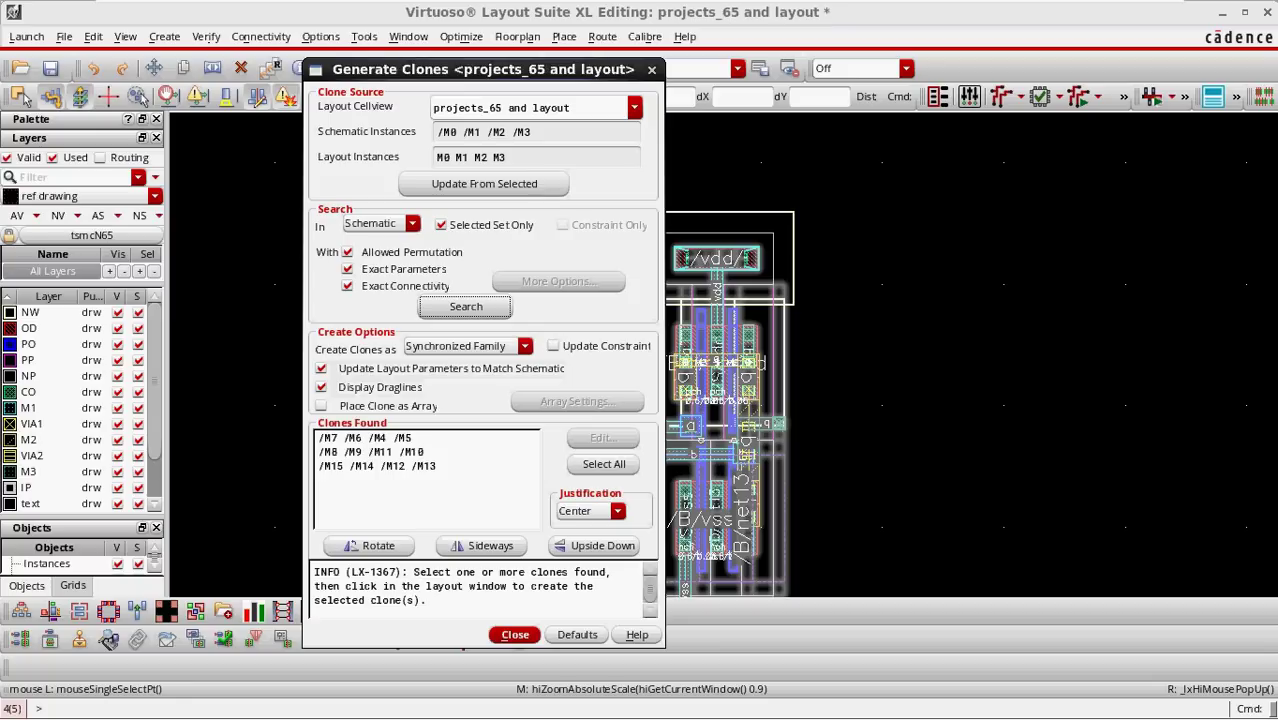
# - Highlight each found clone group in turn and locate its transistors in the schematic
pyautogui.click(366, 438)
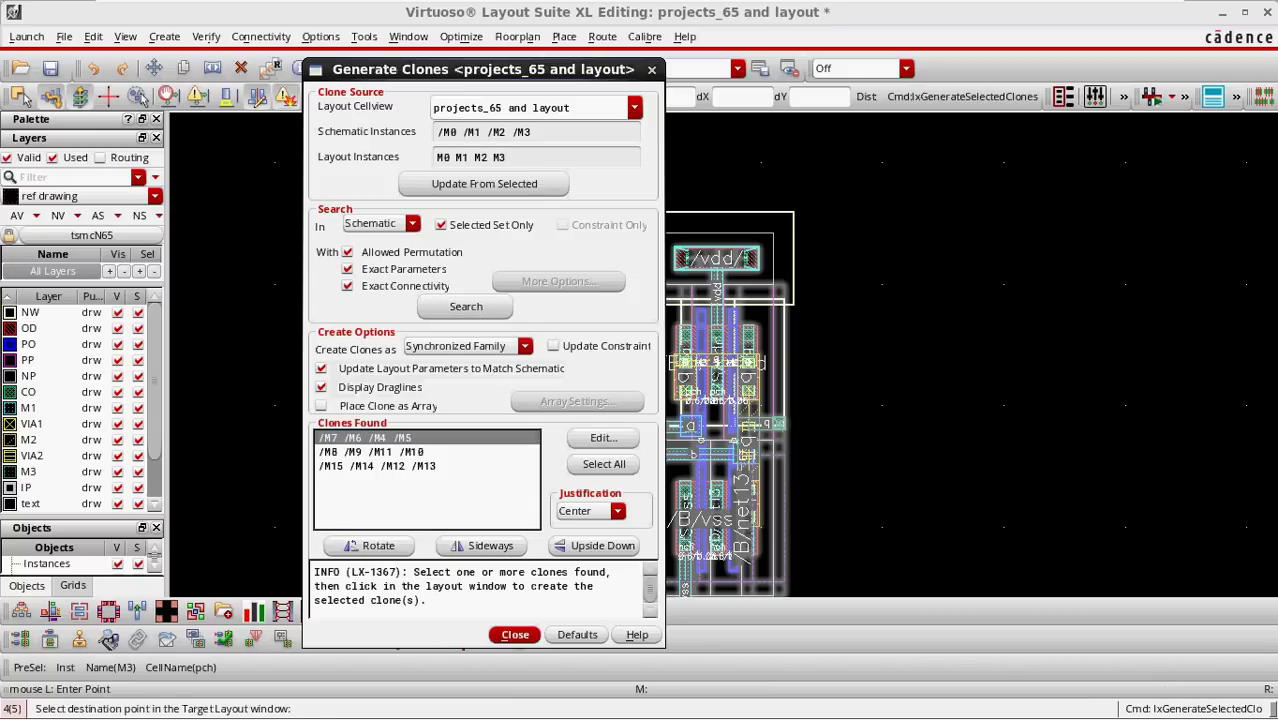
pyautogui.moveTo(483, 69); pyautogui.dragTo(683, 83)
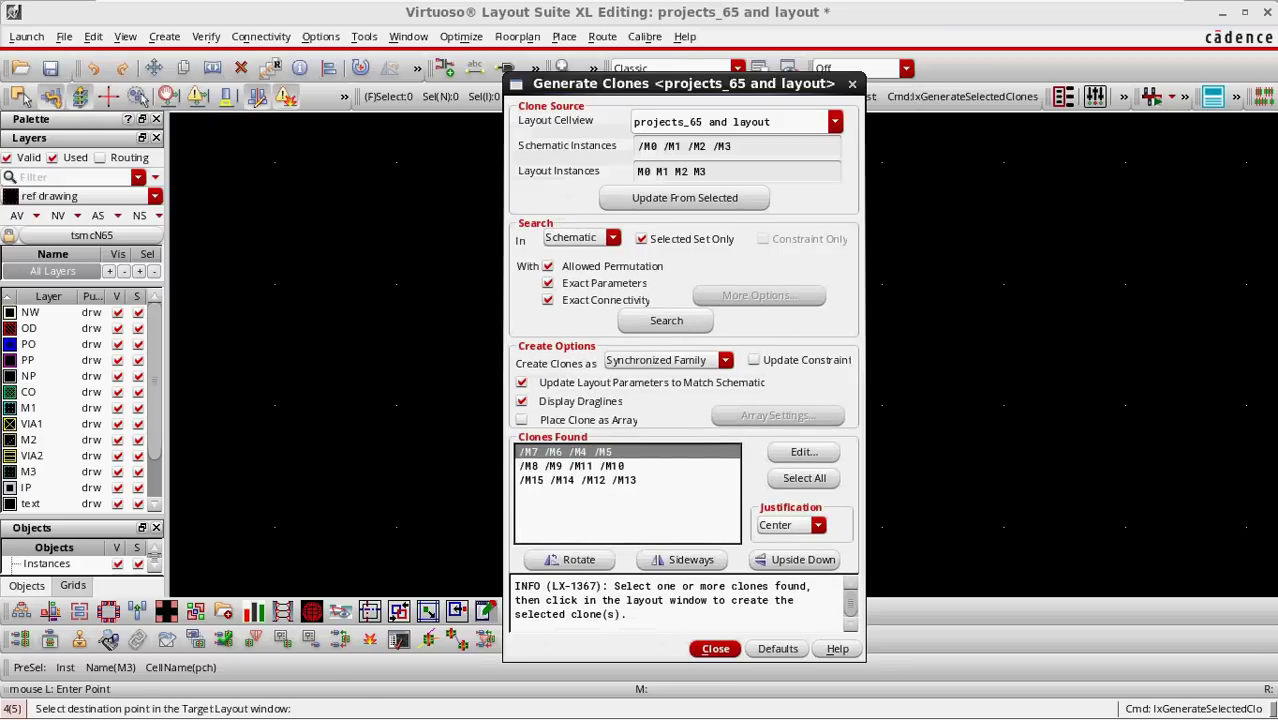
pyautogui.hotkey('alt', 'Tab')
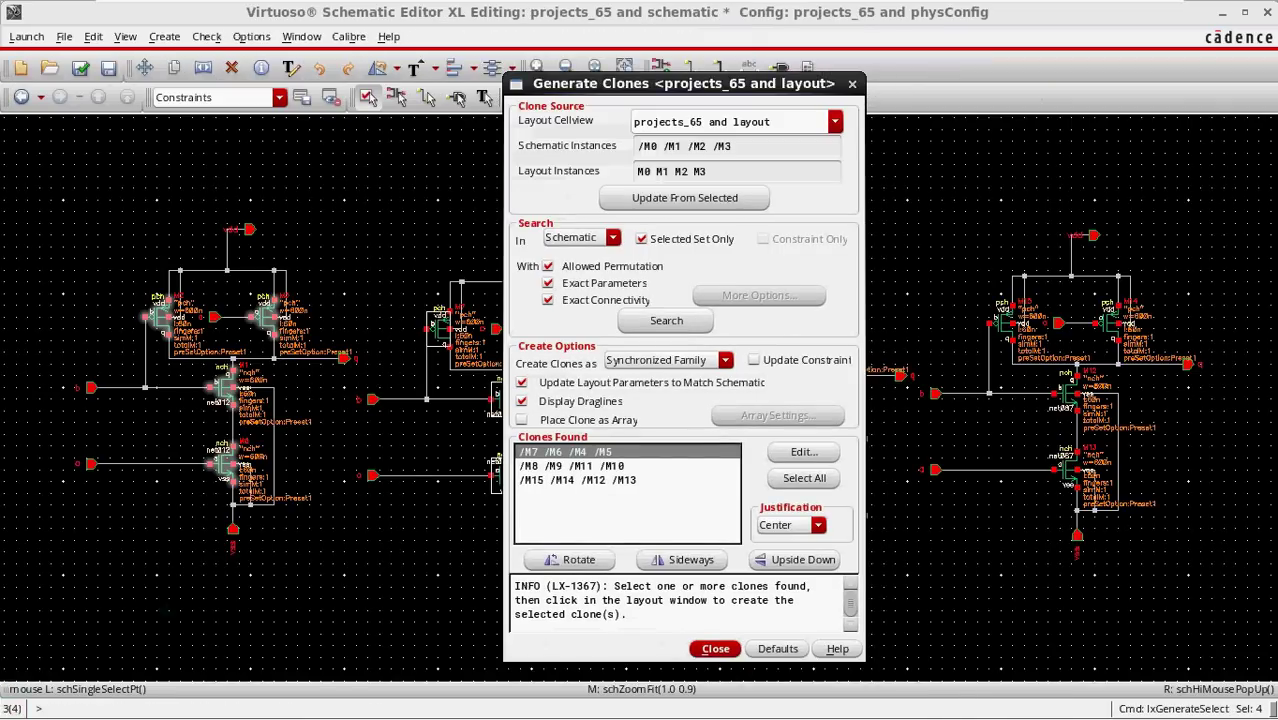
pyautogui.moveTo(683, 84); pyautogui.dragTo(1078, 109)
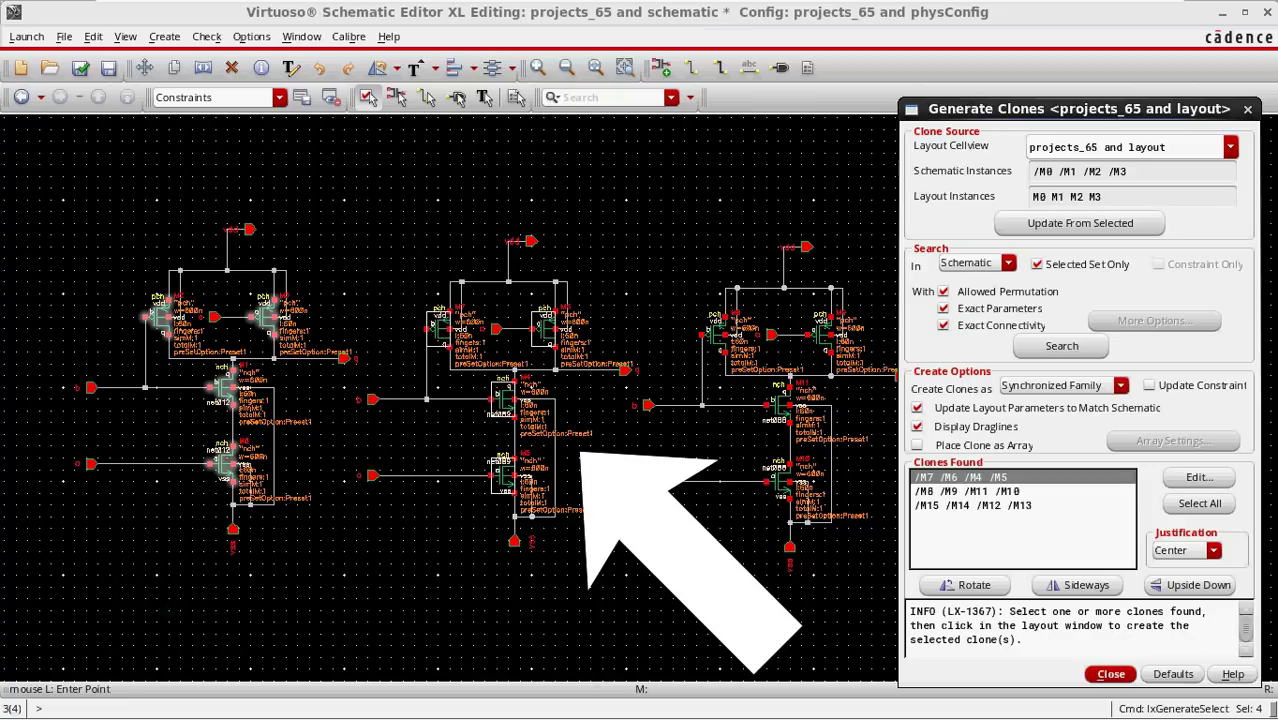
pyautogui.click(968, 491)
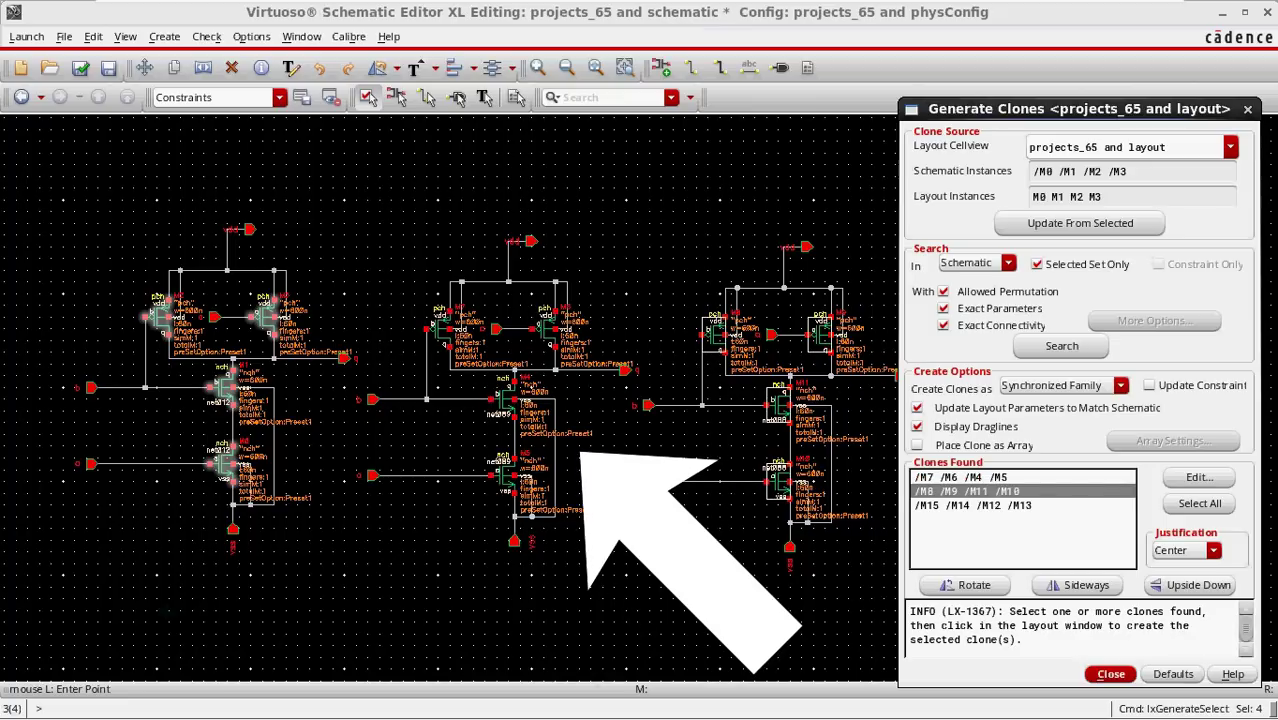
pyautogui.moveTo(1080, 109); pyautogui.dragTo(350, 100)
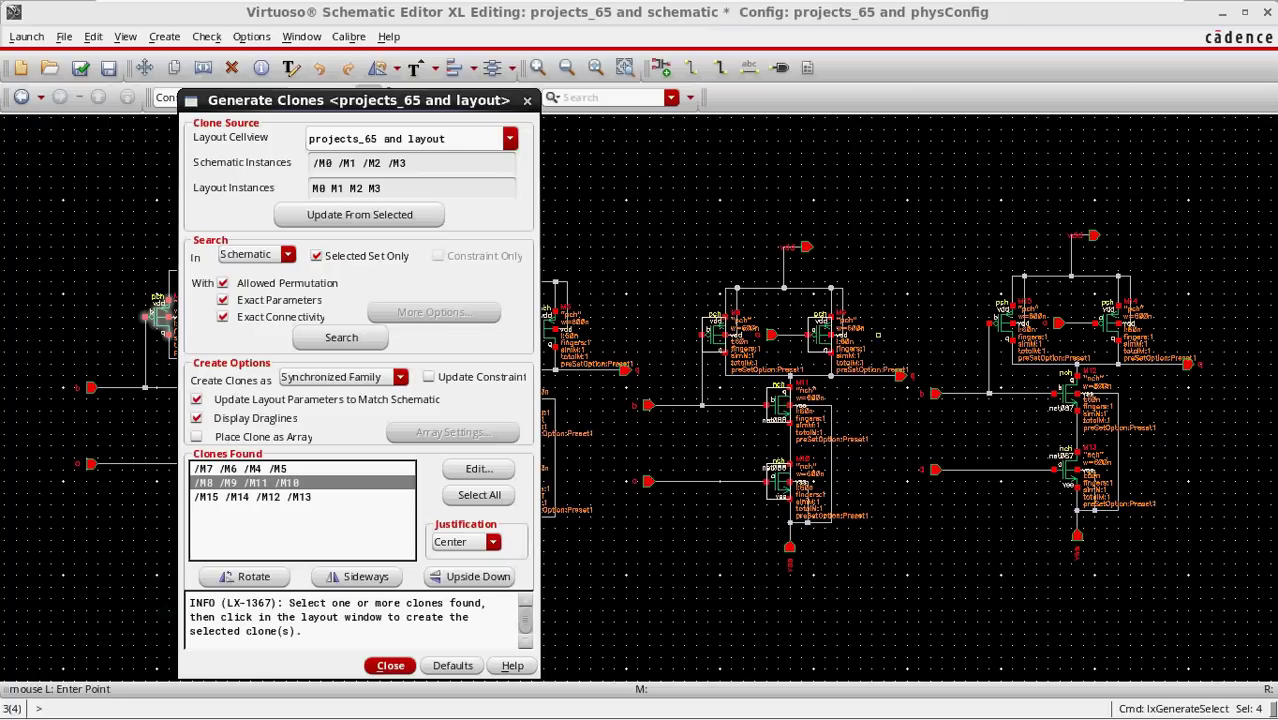
pyautogui.click(253, 497)
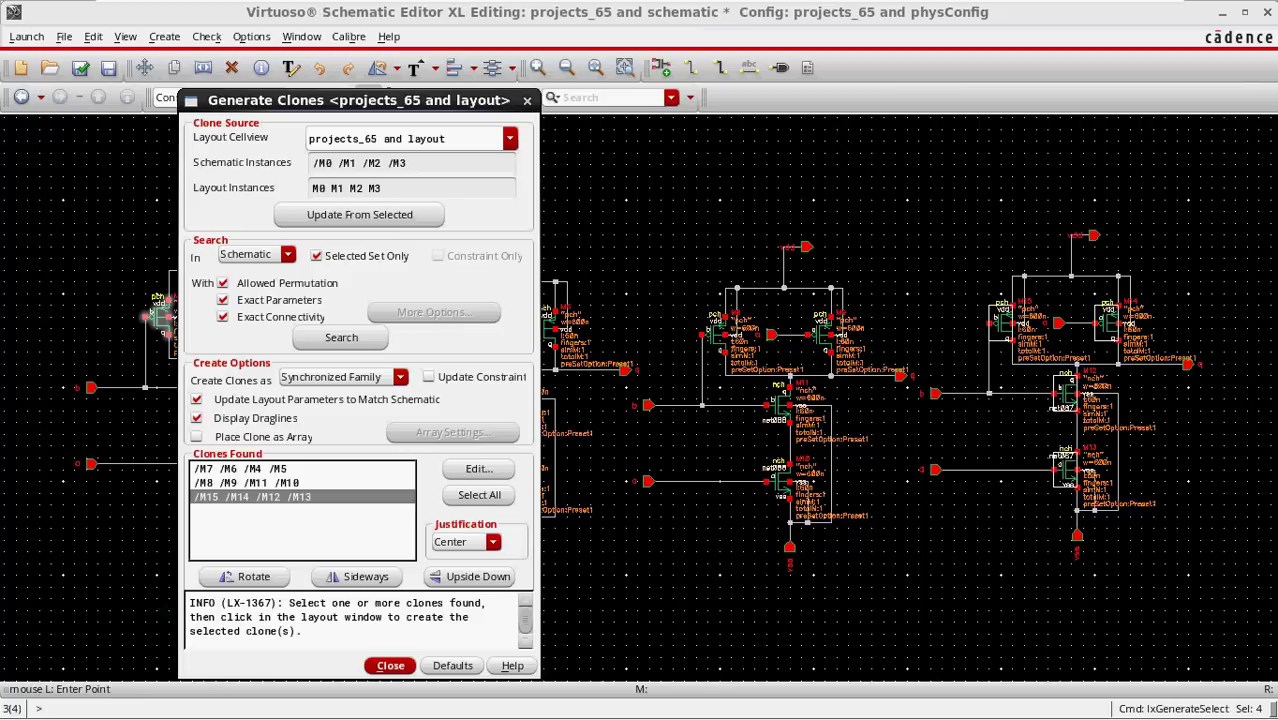
# - Place the /M7 /M6 /M4 /M5 clone in the layout, directly to the right of the original gate
pyautogui.click(253, 469)
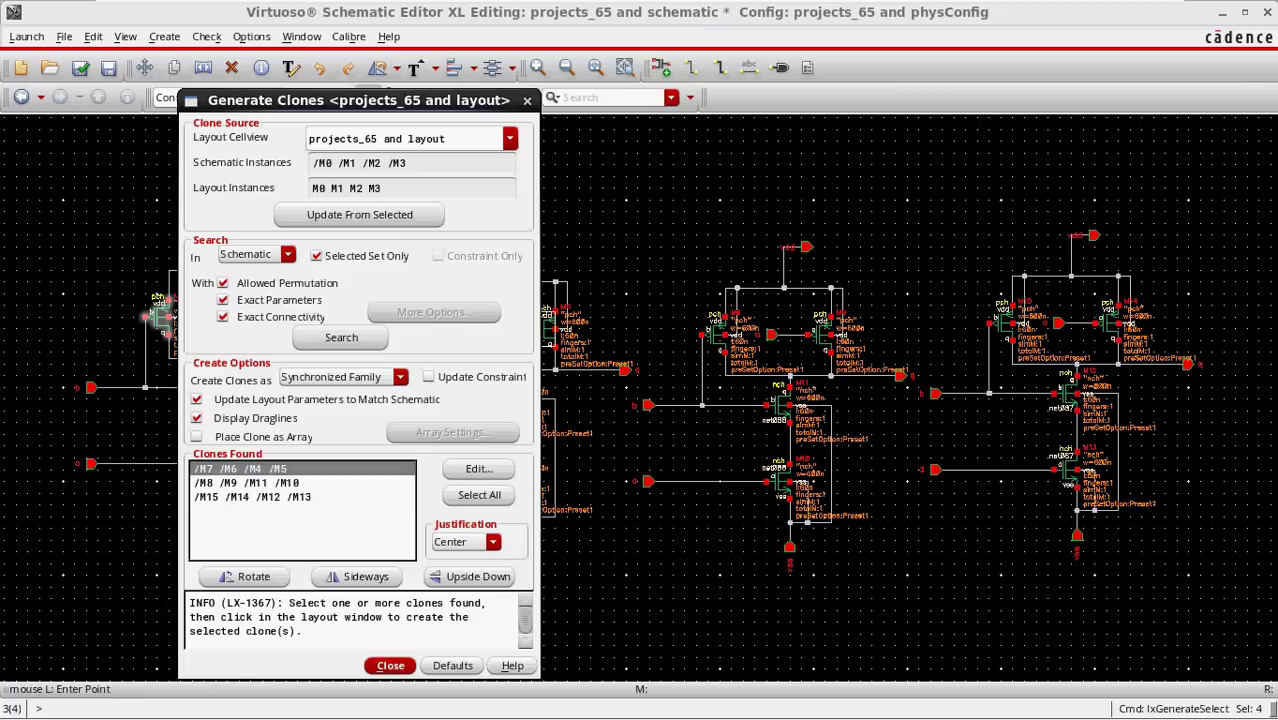
pyautogui.moveTo(640, 718)
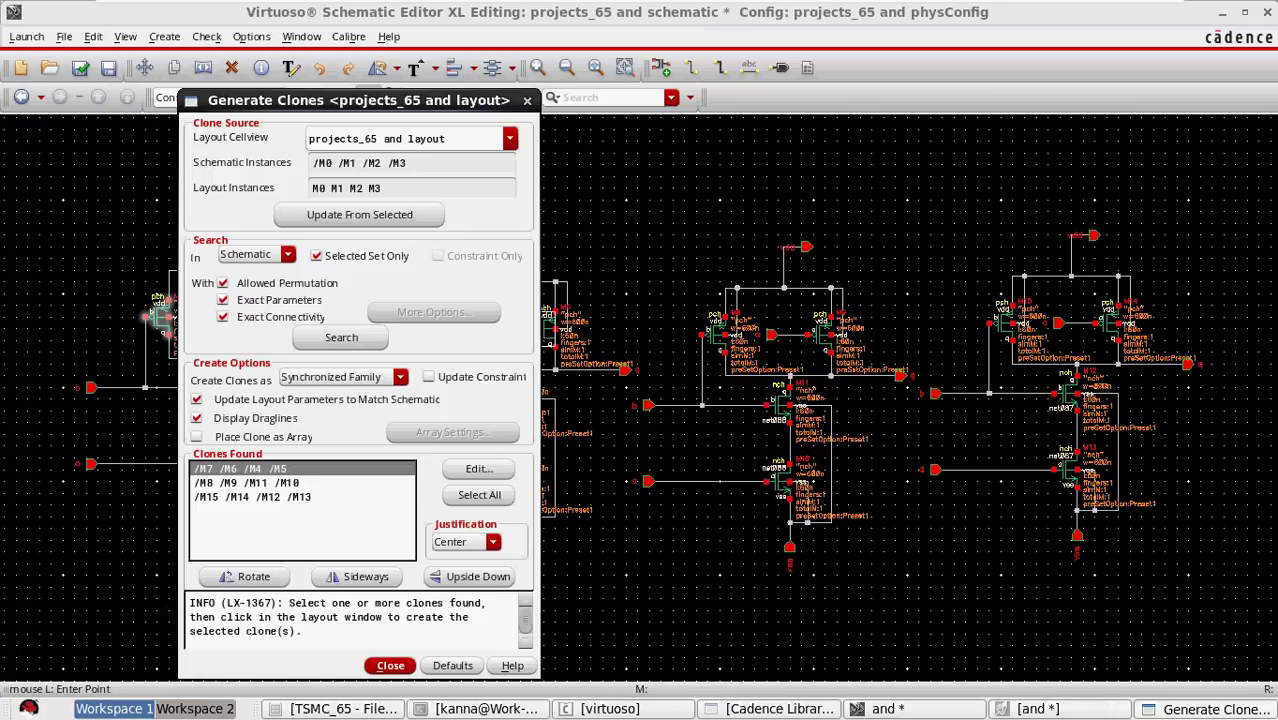
pyautogui.click(1058, 709)
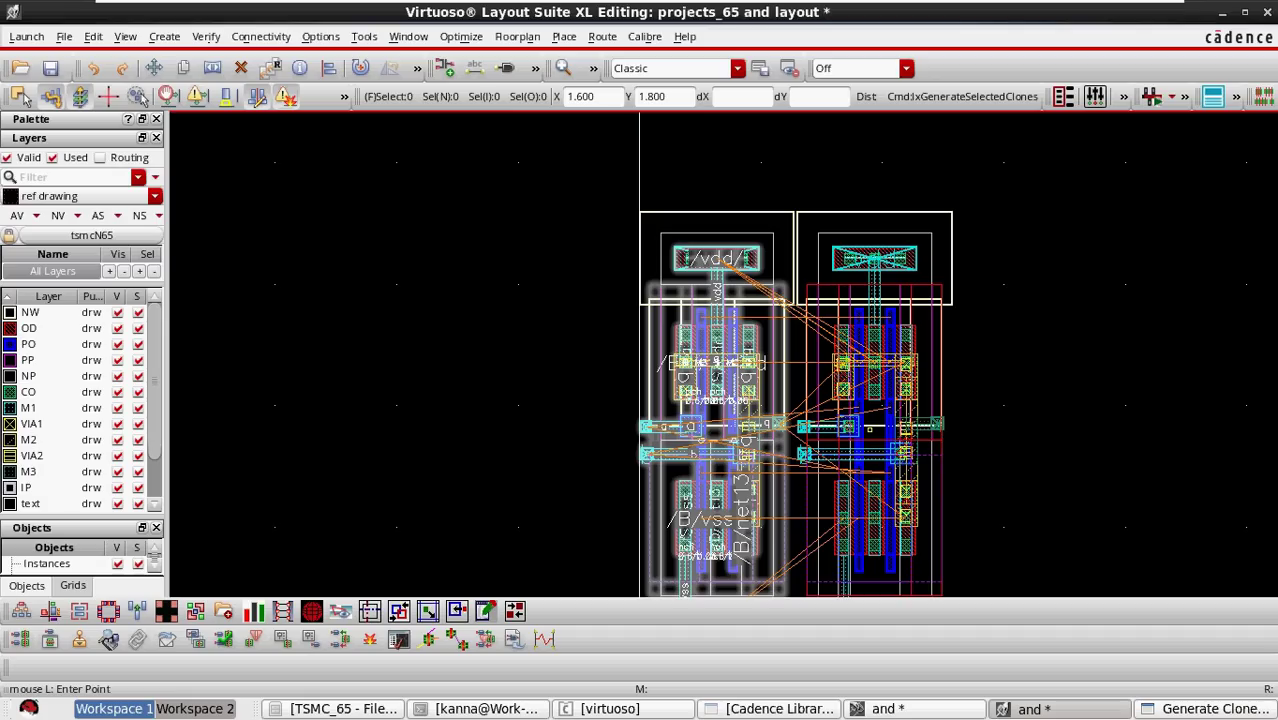
pyautogui.press('F3')
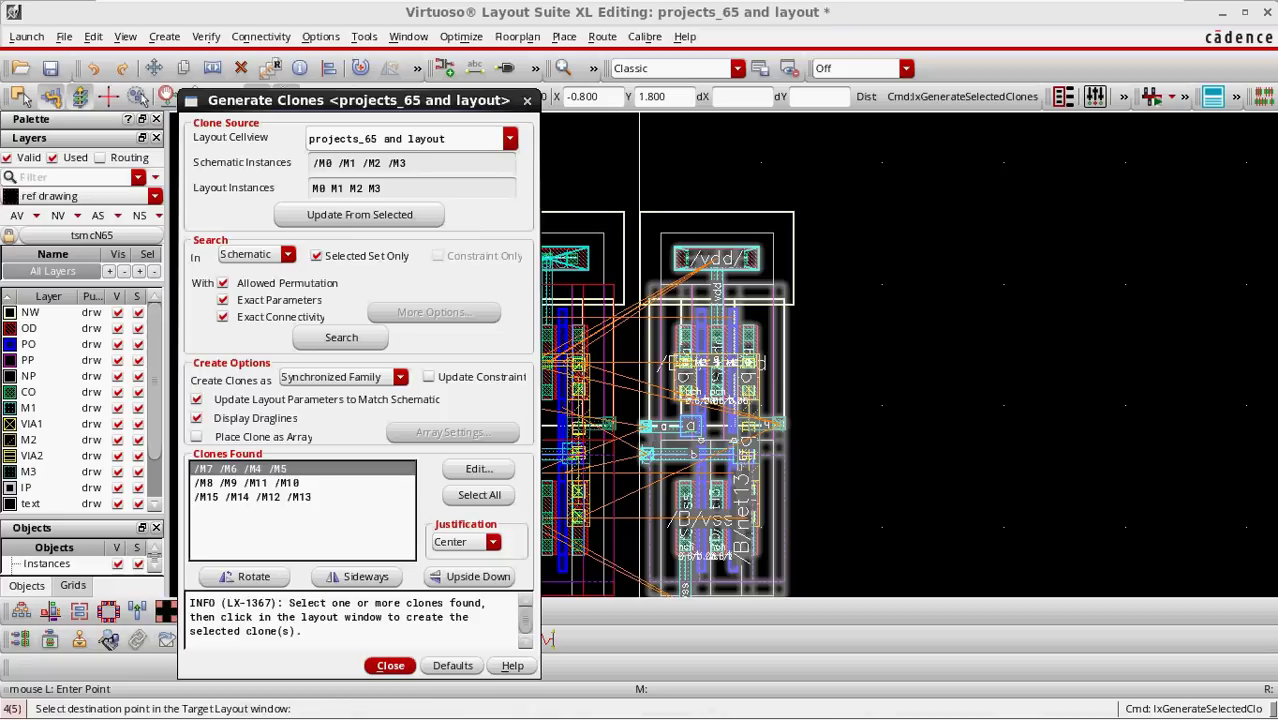
pyautogui.click(894, 429)
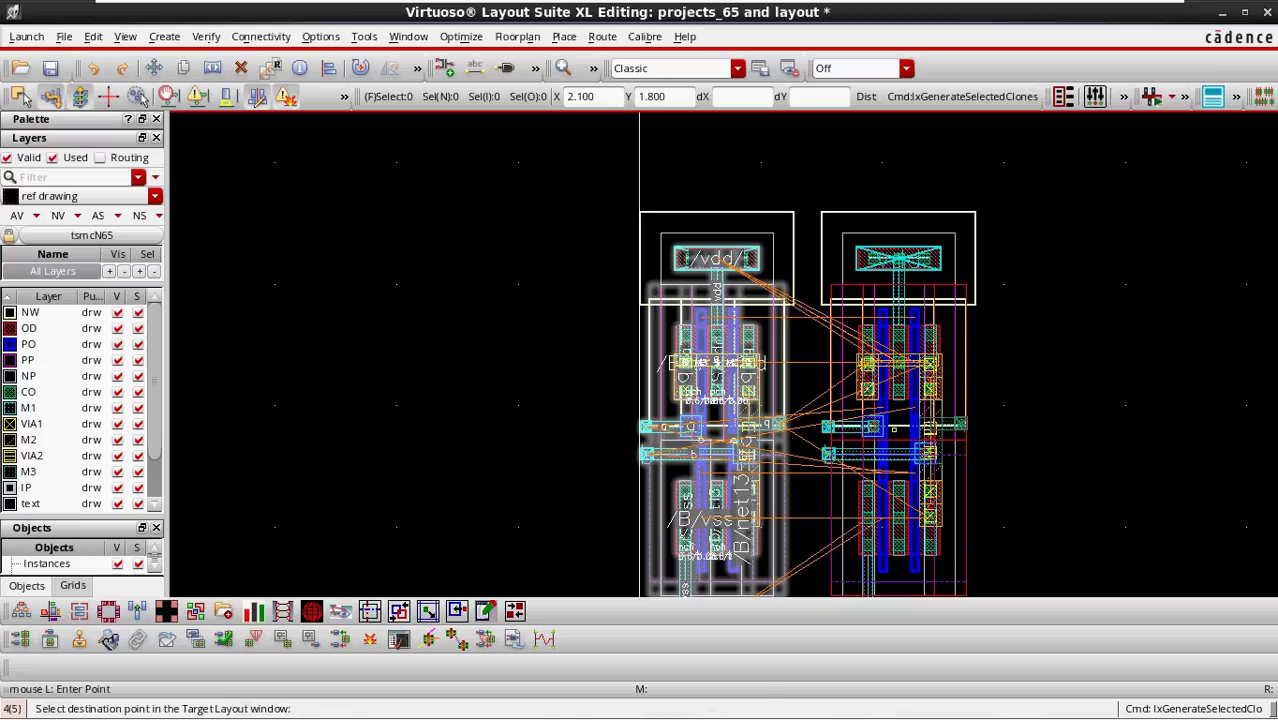
pyautogui.click(893, 428)
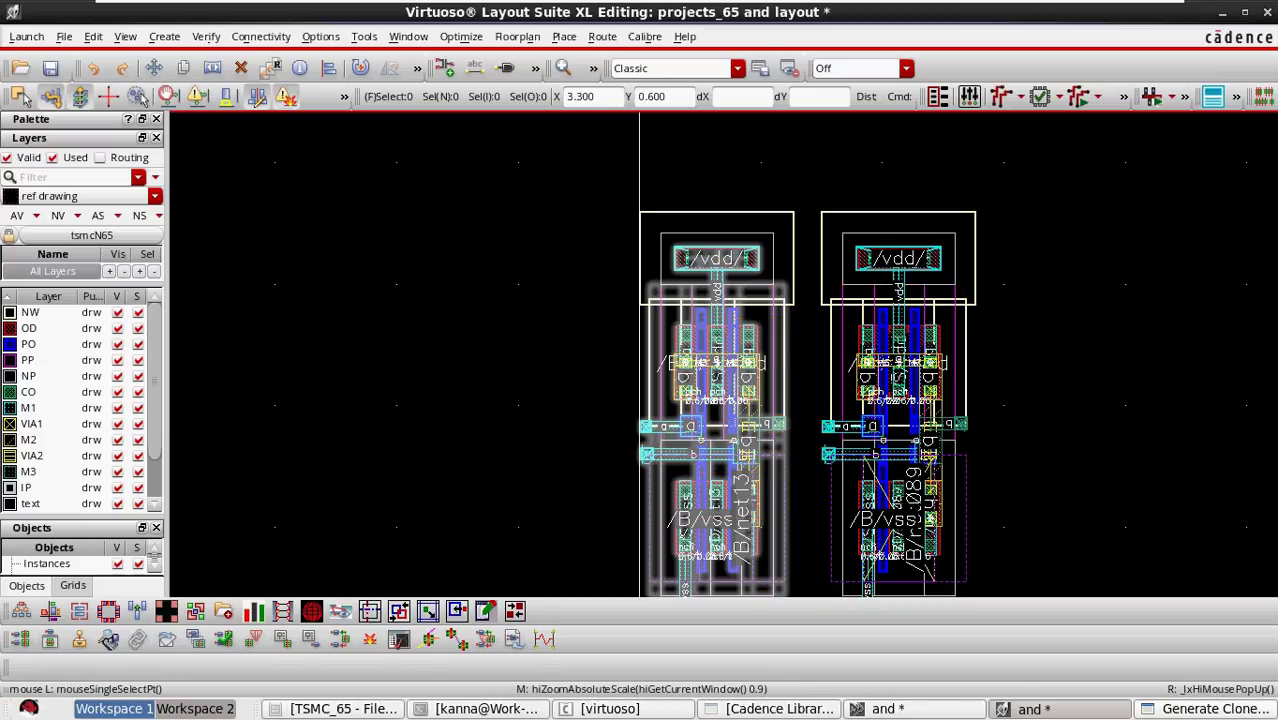
# - Place the two remaining found clones, /M8 /M9 /M11 /M10 and /M15 /M14 /M12 /M13, in a row beside the first clone
pyautogui.click(1213, 709)
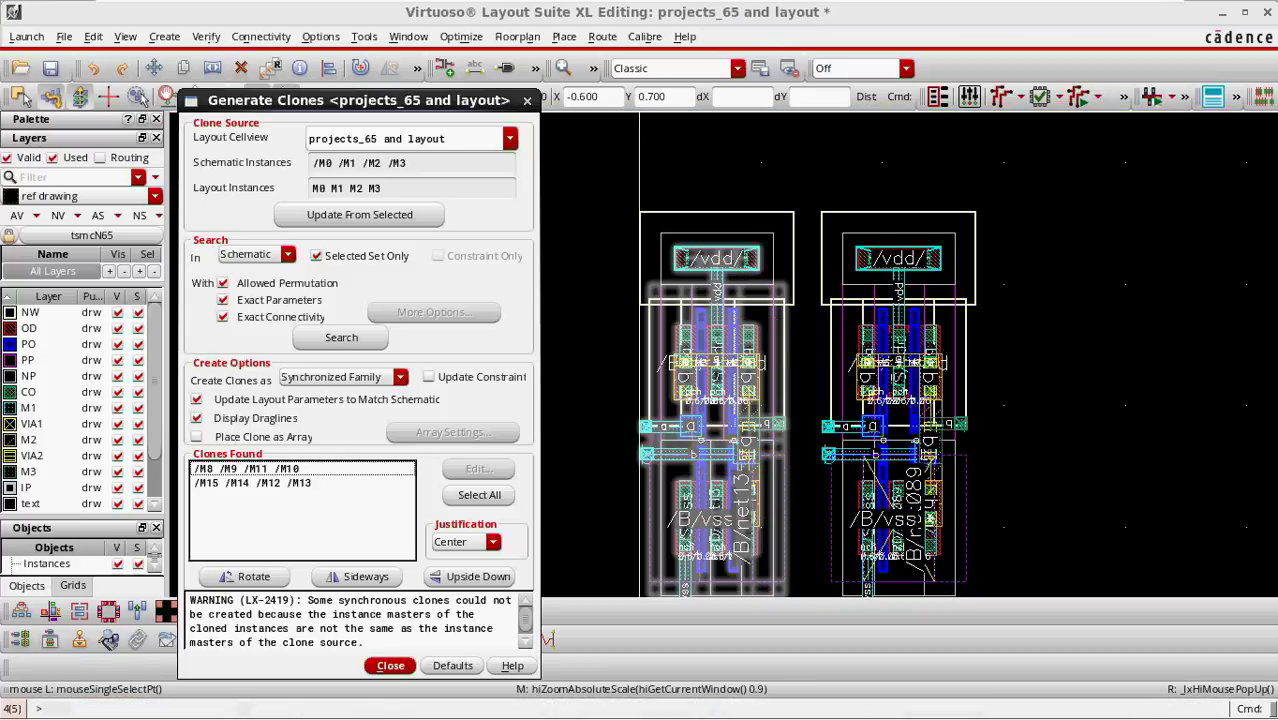
pyautogui.click(247, 469)
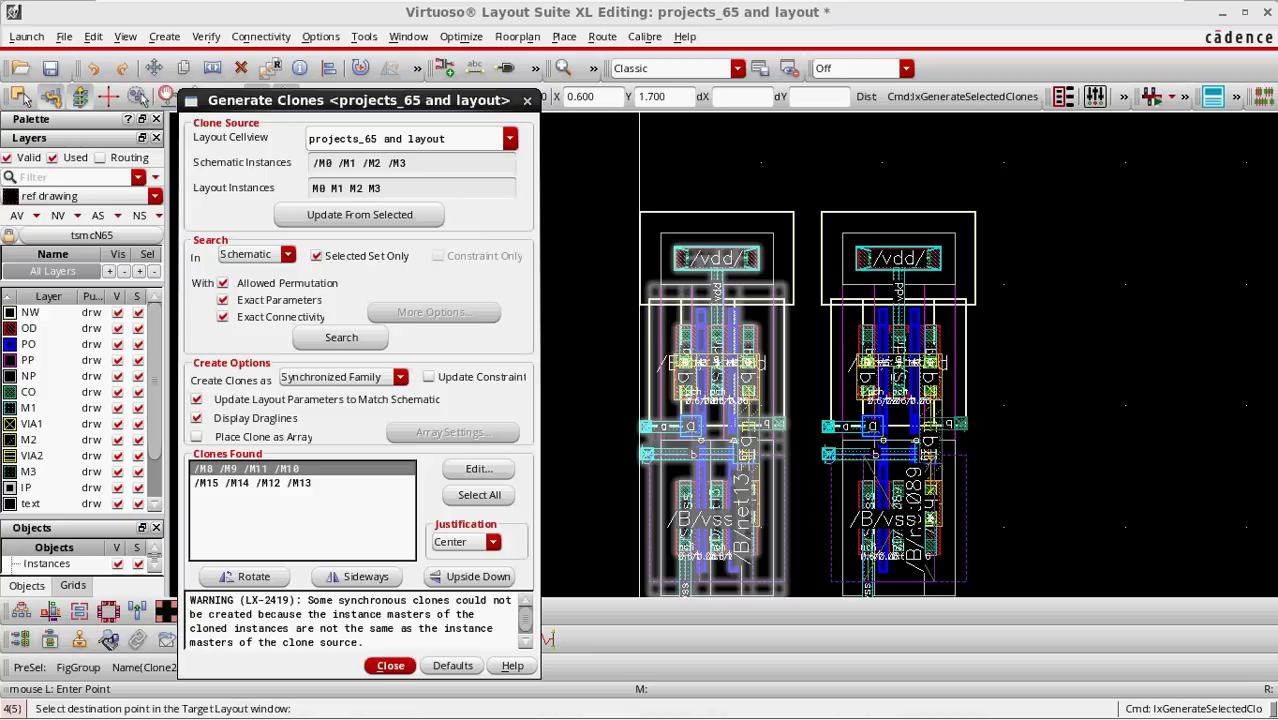
pyautogui.click(479, 495)
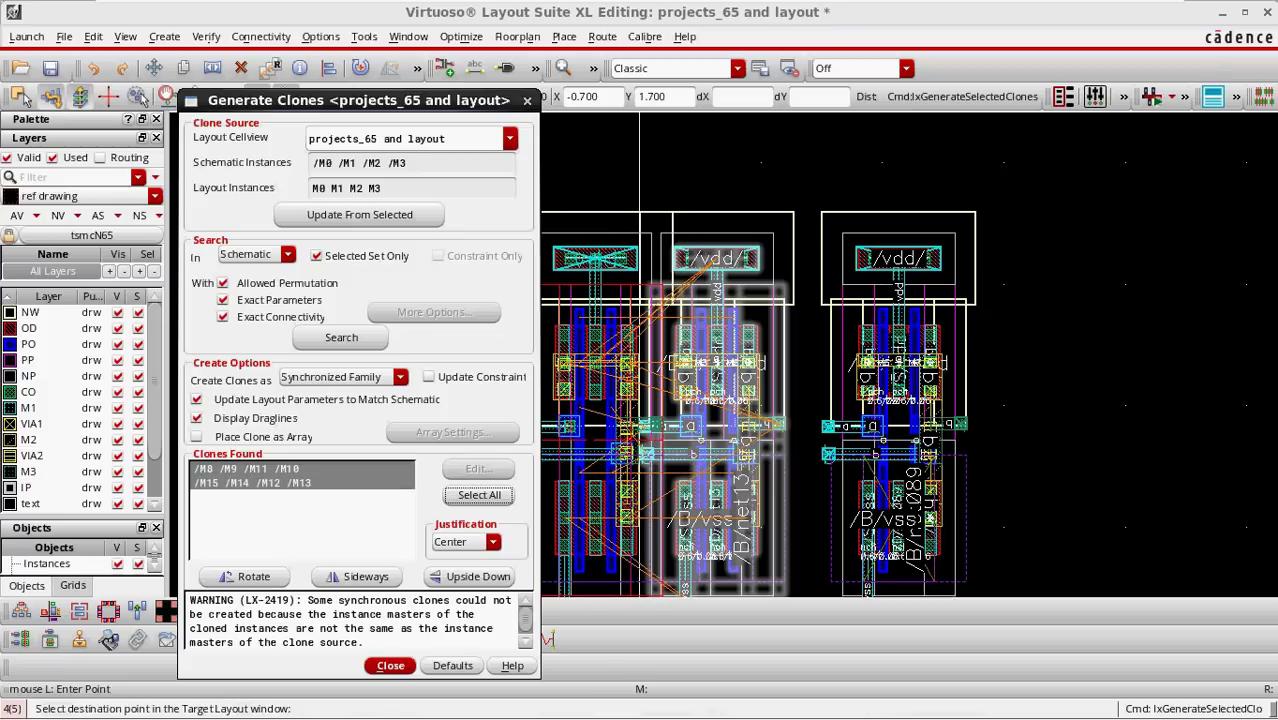
pyautogui.click(1034, 407)
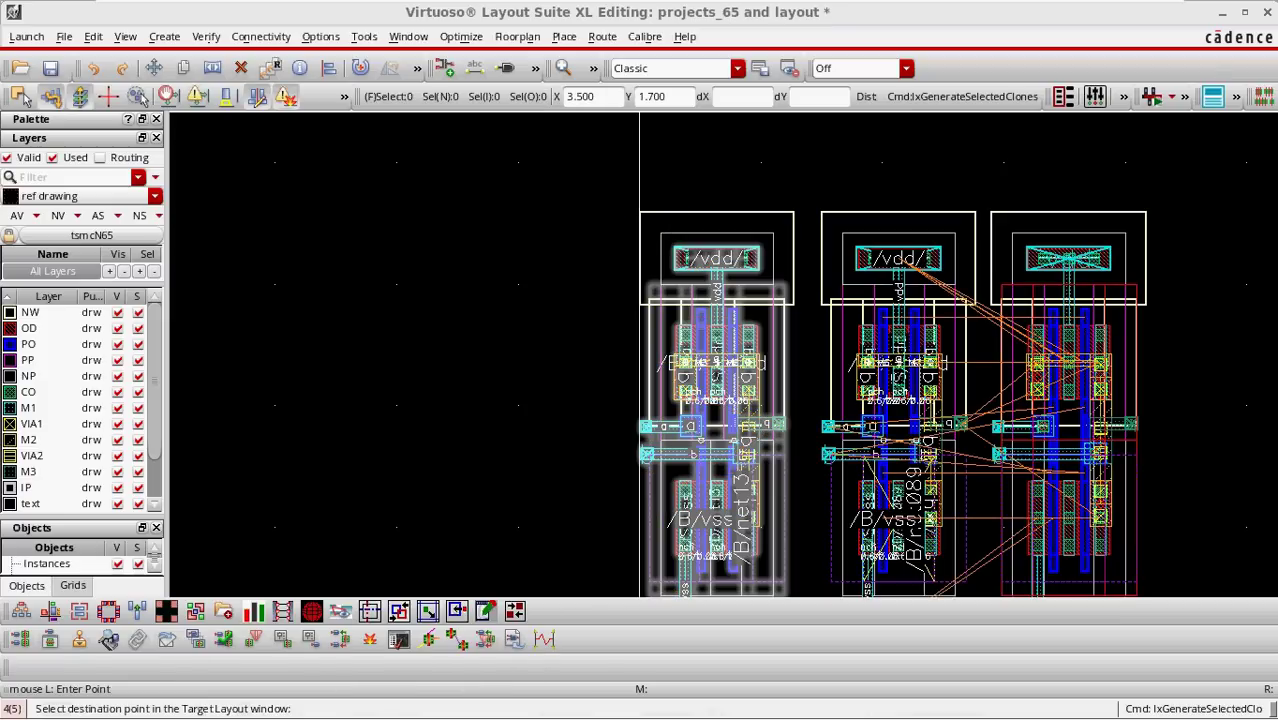
pyautogui.scroll(-2, 1067, 431)
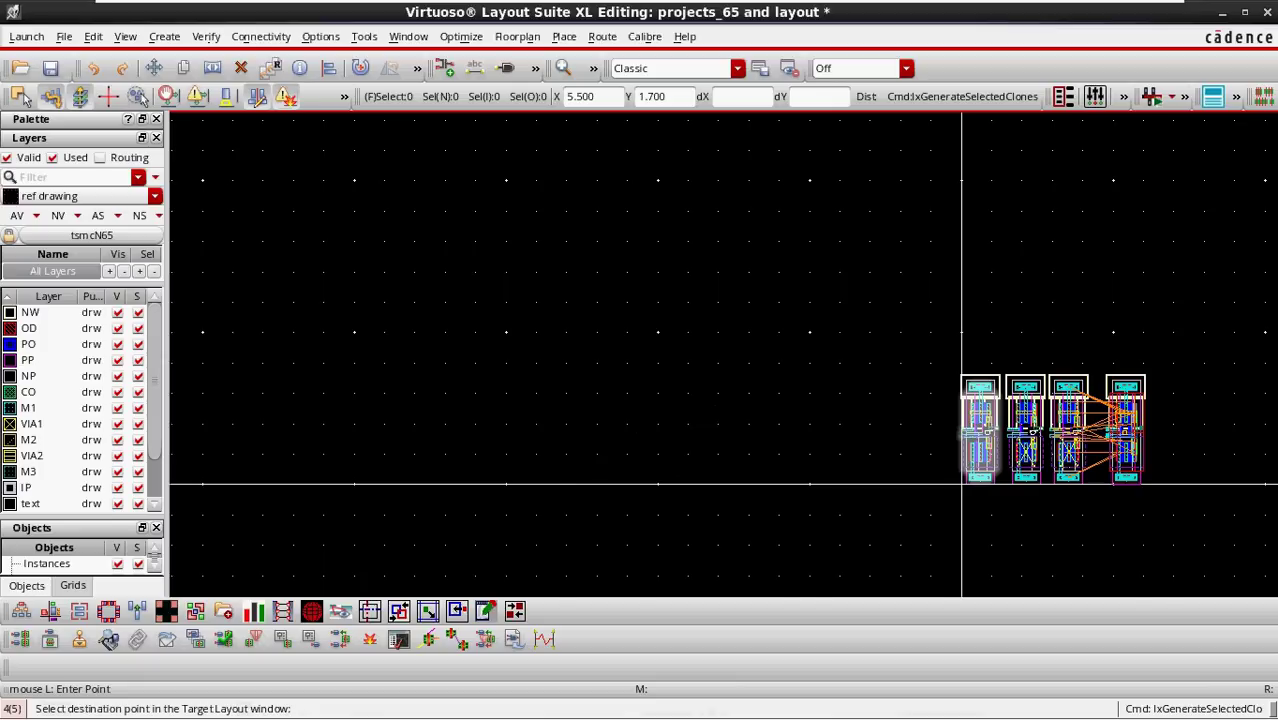
pyautogui.keyDown('ctrl'); pyautogui.scroll(2, 1030, 420); pyautogui.keyUp('ctrl')
pyautogui.click(1094, 460)
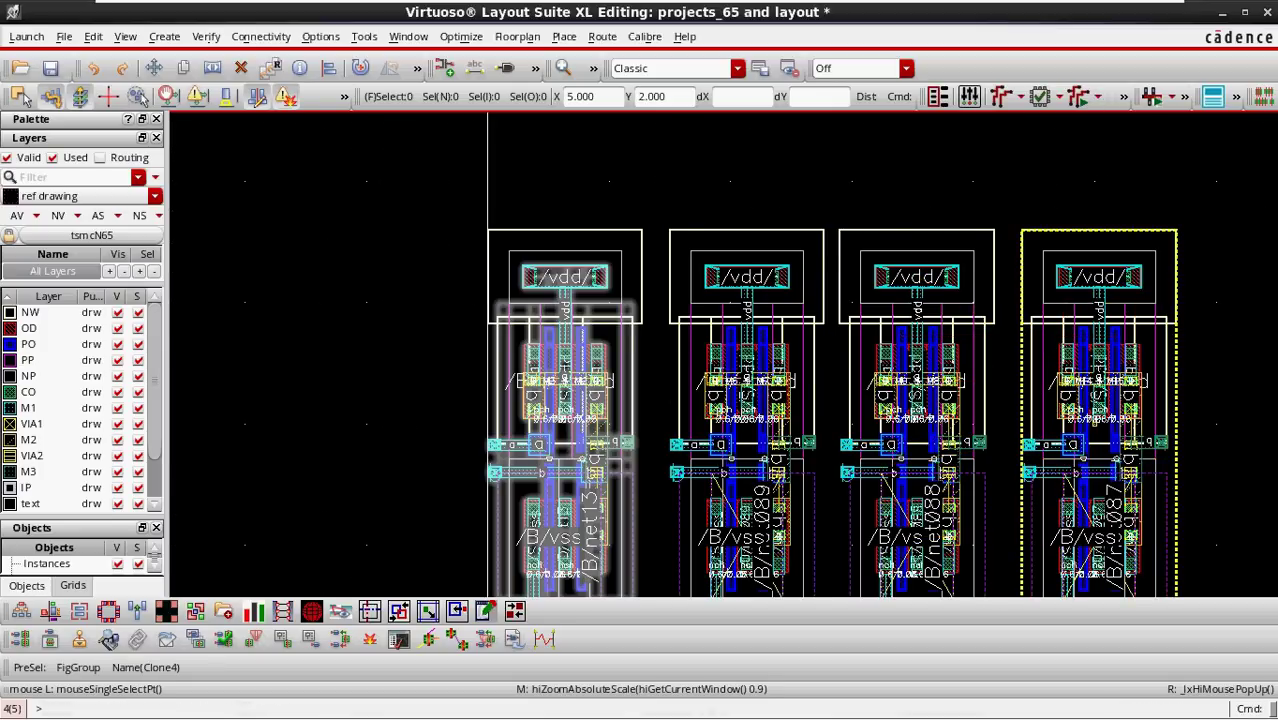
pyautogui.keyDown('ctrl'); pyautogui.scroll(-1, 852, 193); pyautogui.keyUp('ctrl')
pyautogui.keyDown('ctrl'); pyautogui.scroll(1, 852, 193); pyautogui.keyUp('ctrl')
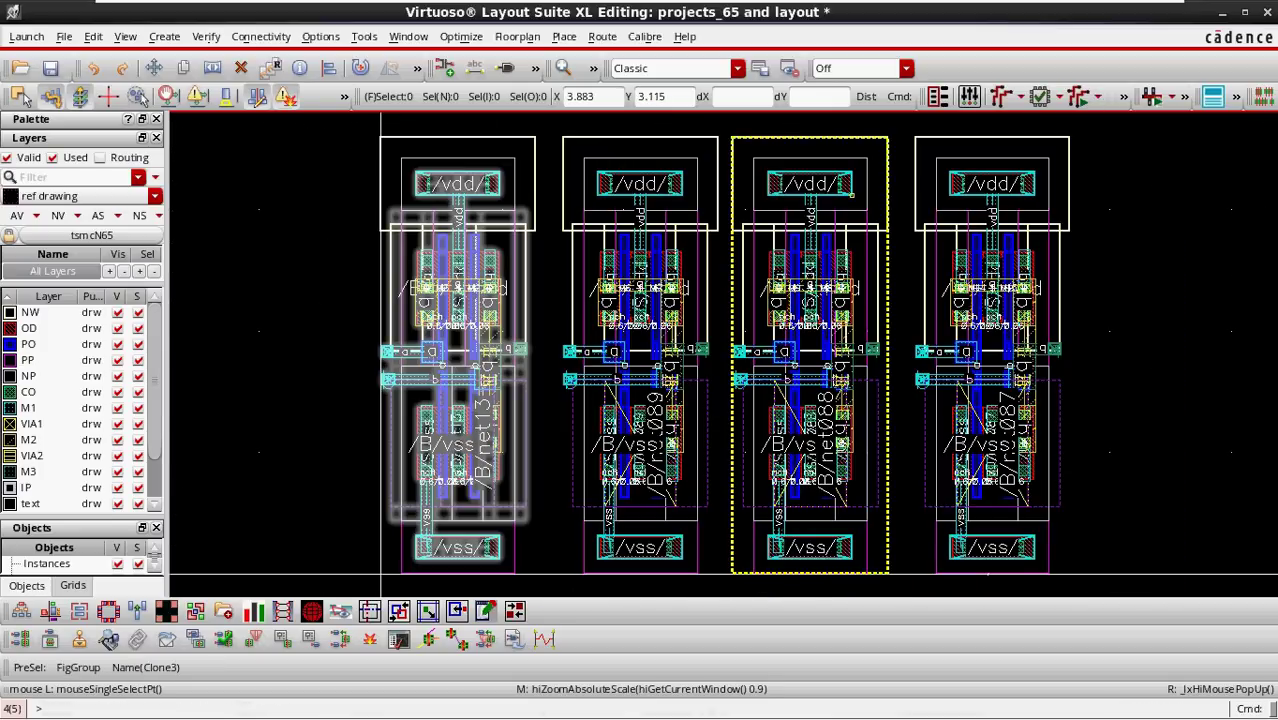
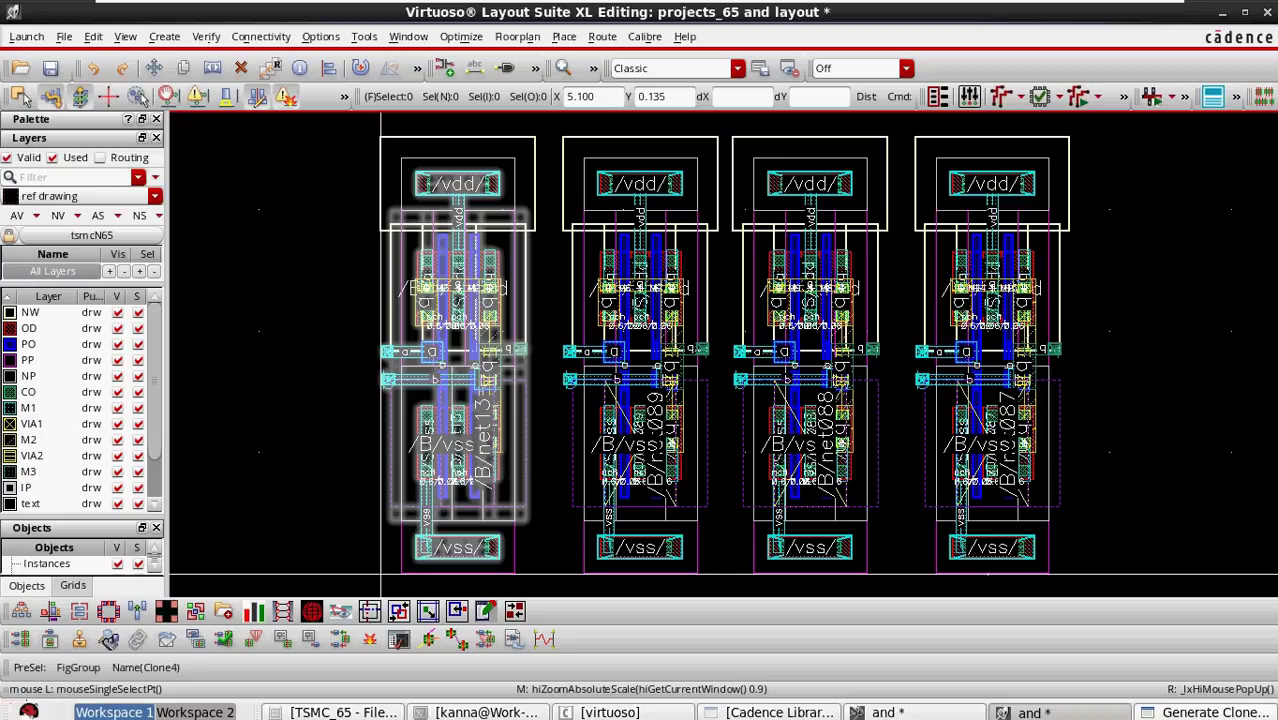
# - Close the Generate Clones form
pyautogui.click(1209, 712)
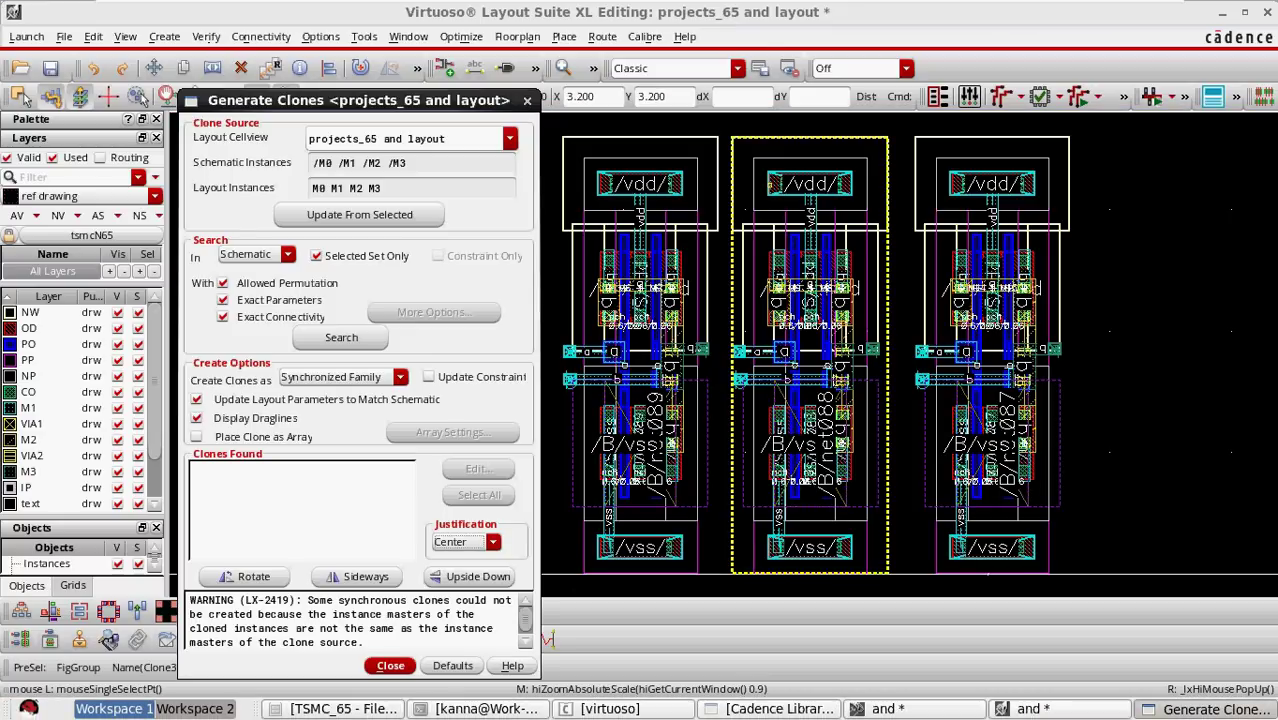
pyautogui.click(527, 101)
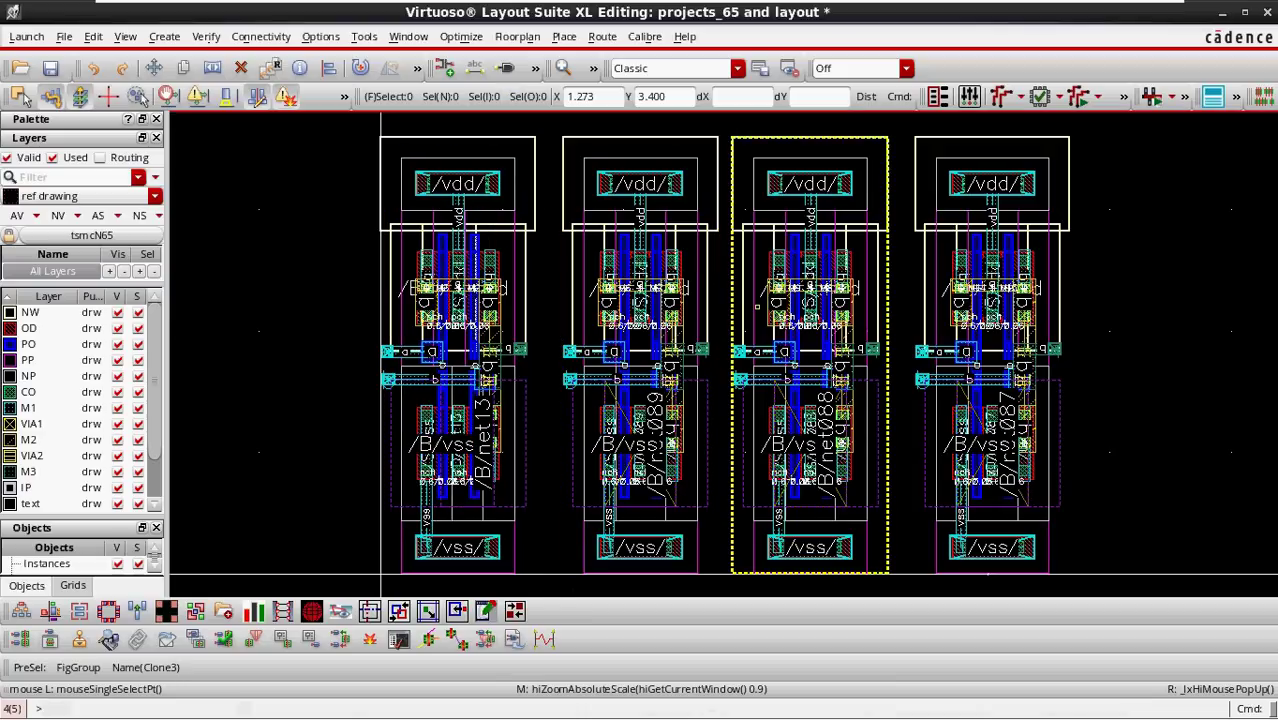
pyautogui.click(1061, 245)
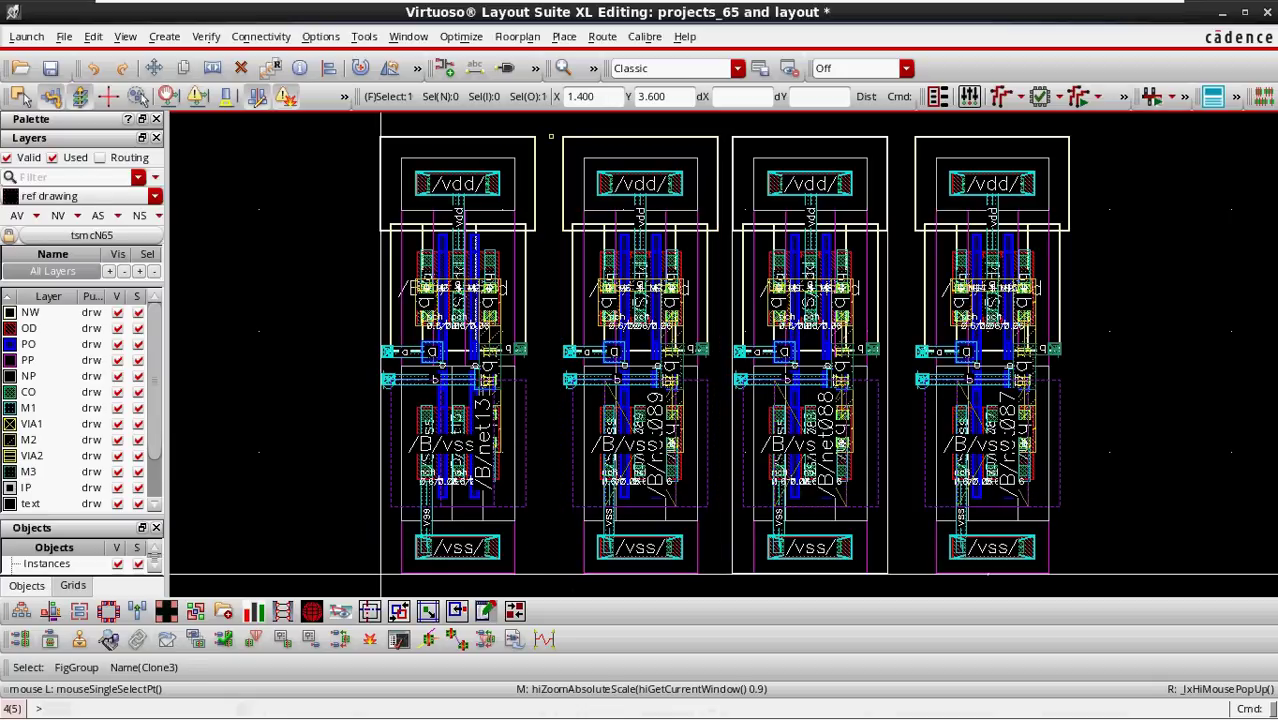
# - Copy the original gate's group horizontally to the empty area on its left, offset by about 1.9
pyautogui.scroll(-2, 550, 136)
pyautogui.moveTo(521, 221); pyautogui.dragTo(524, 224)
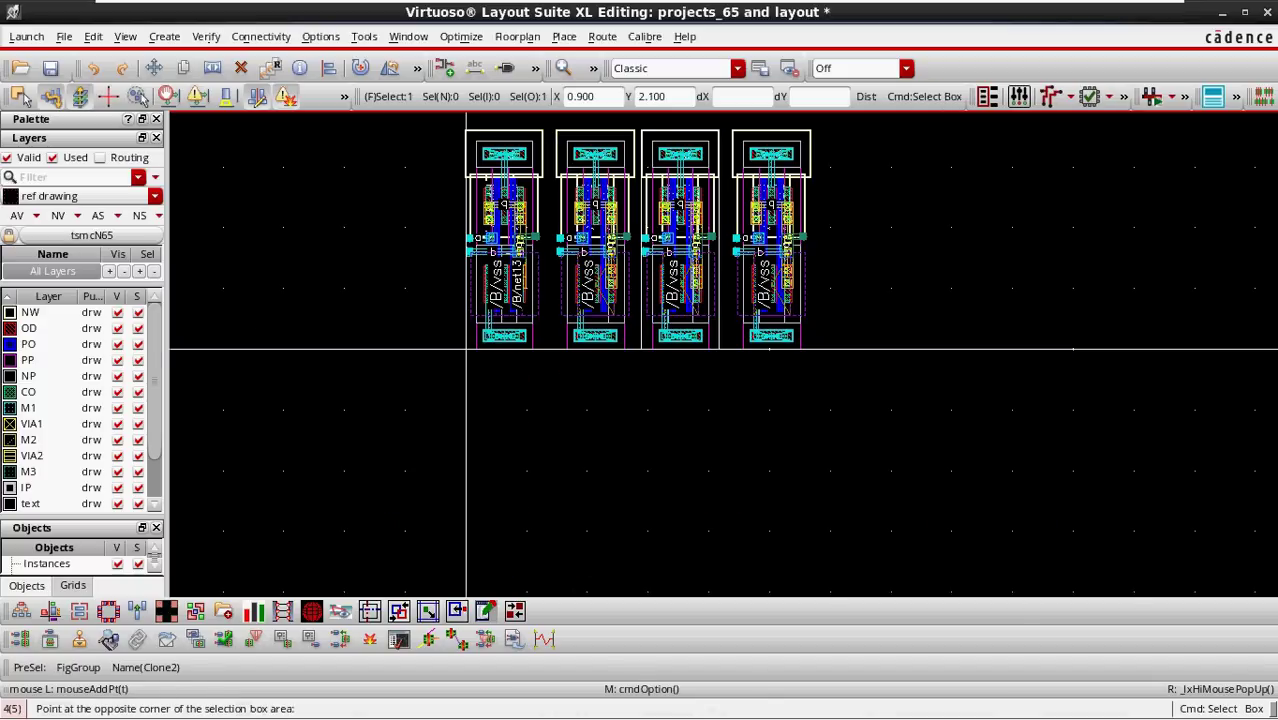
pyautogui.click(429, 379)
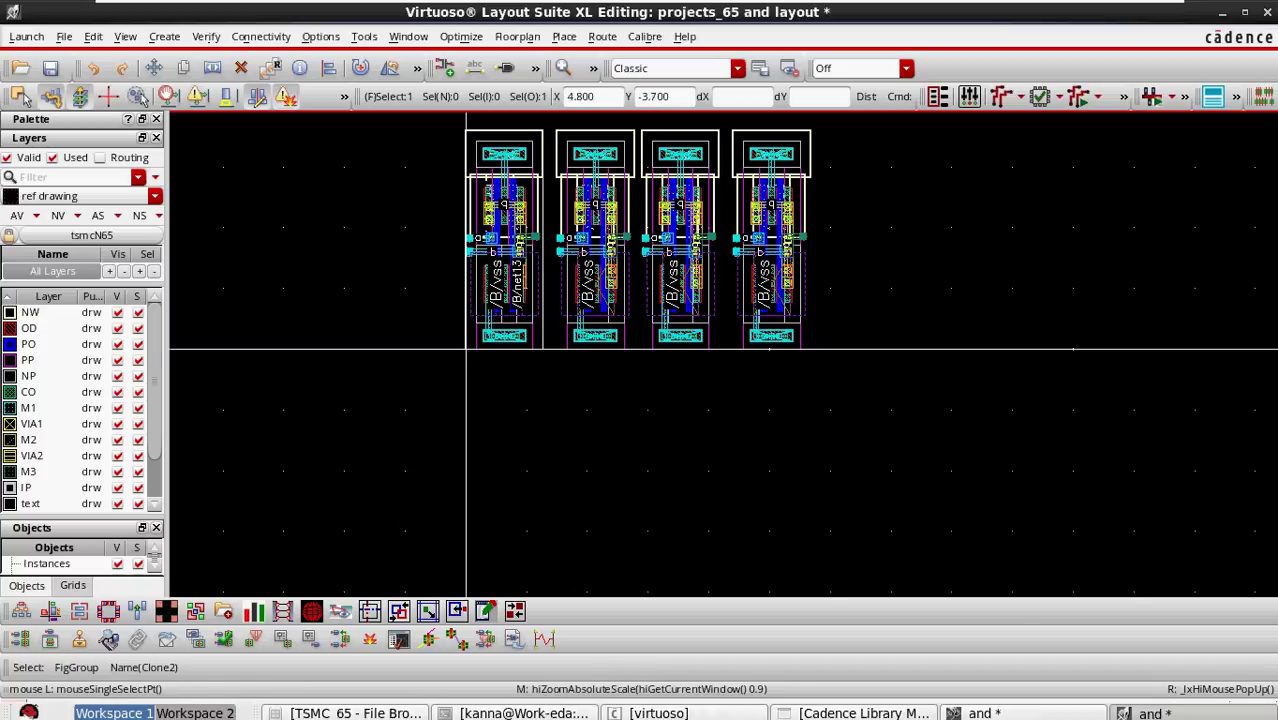
pyautogui.click(490, 236)
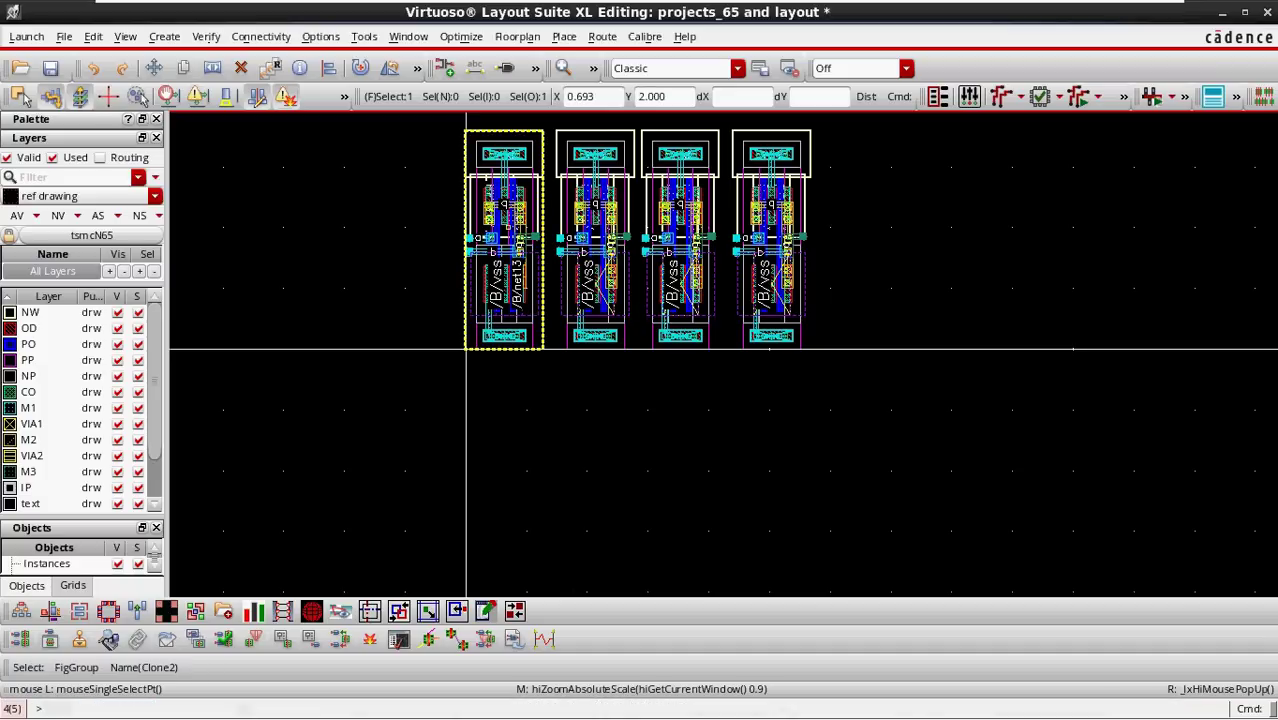
pyautogui.press('c')
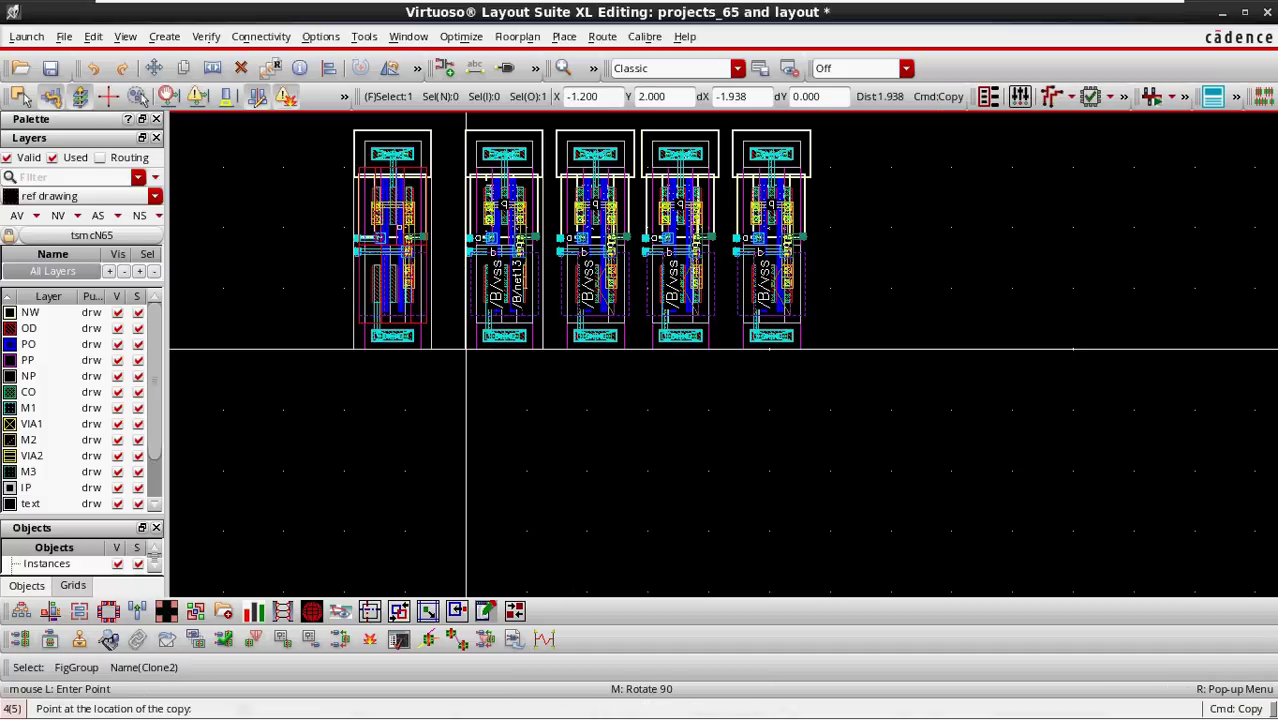
pyautogui.click(378, 236)
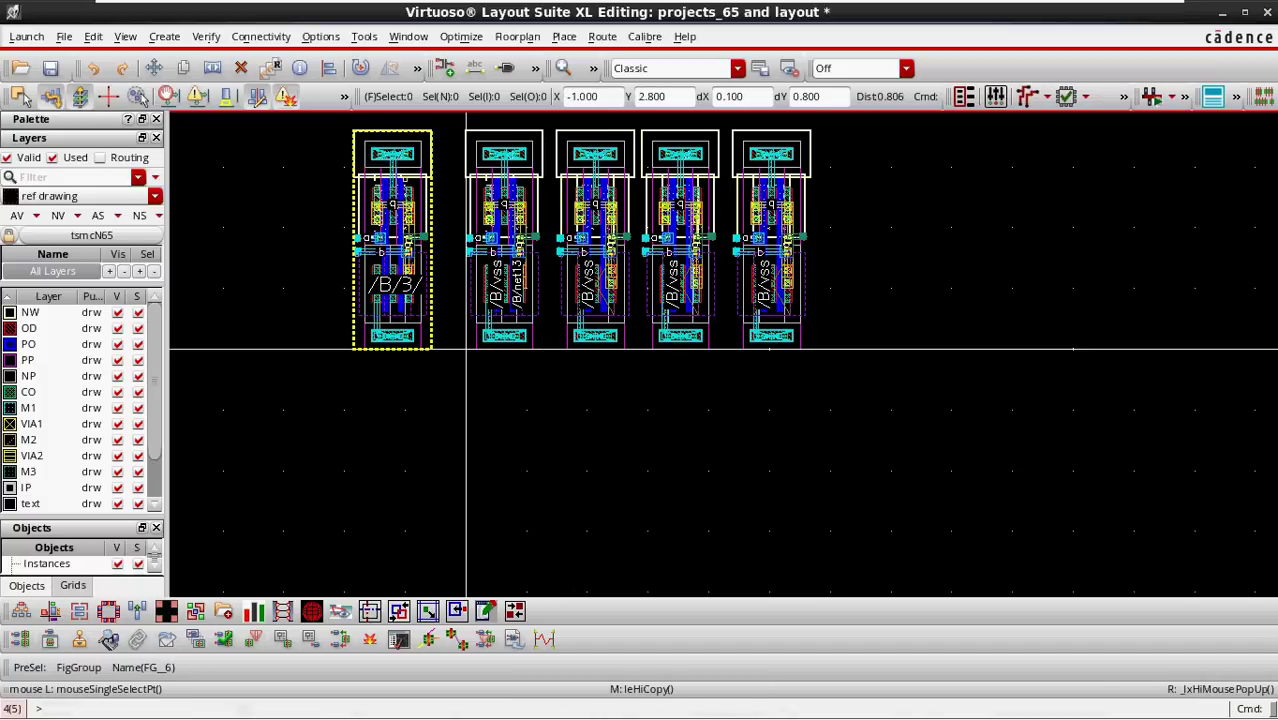
# - Start an M1 wire at pin a of the original gate to inspect its connectivity across the neighbouring gates, without placing it
pyautogui.scroll(1, 385, 150)
pyautogui.click(640, 253)
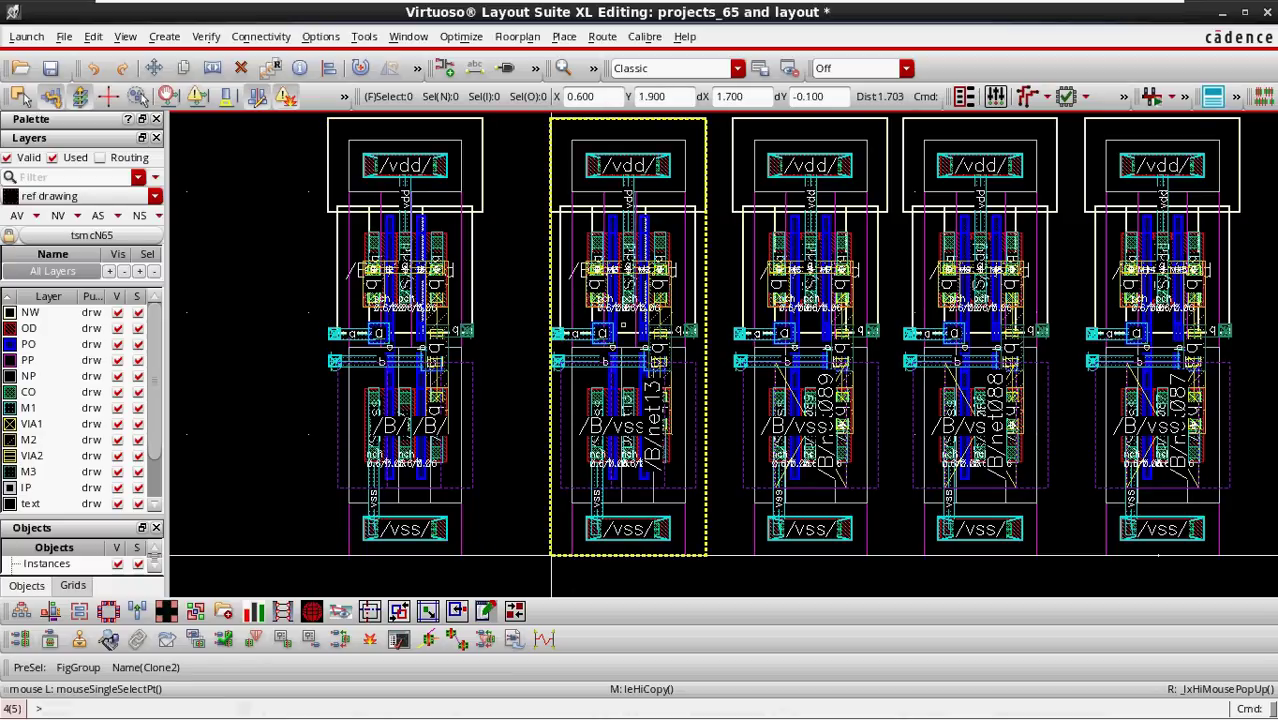
pyautogui.scroll(-1, 634, 325)
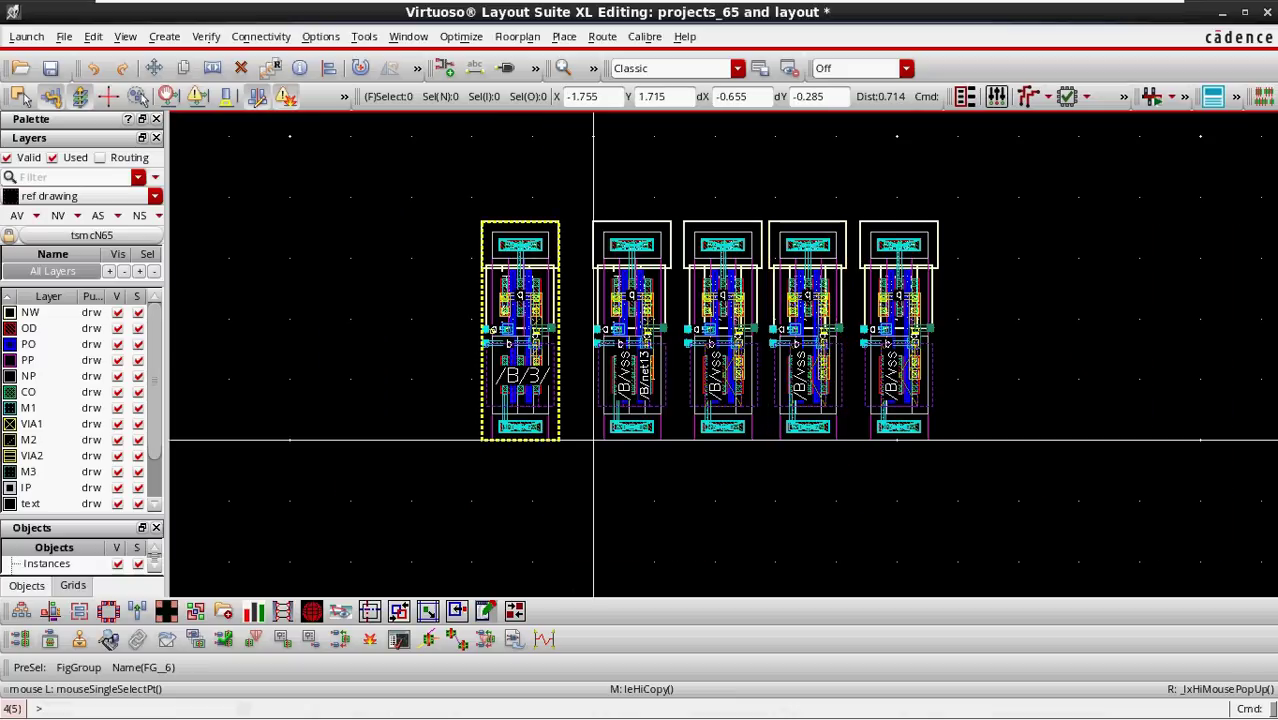
pyautogui.scroll(1, 594, 440)
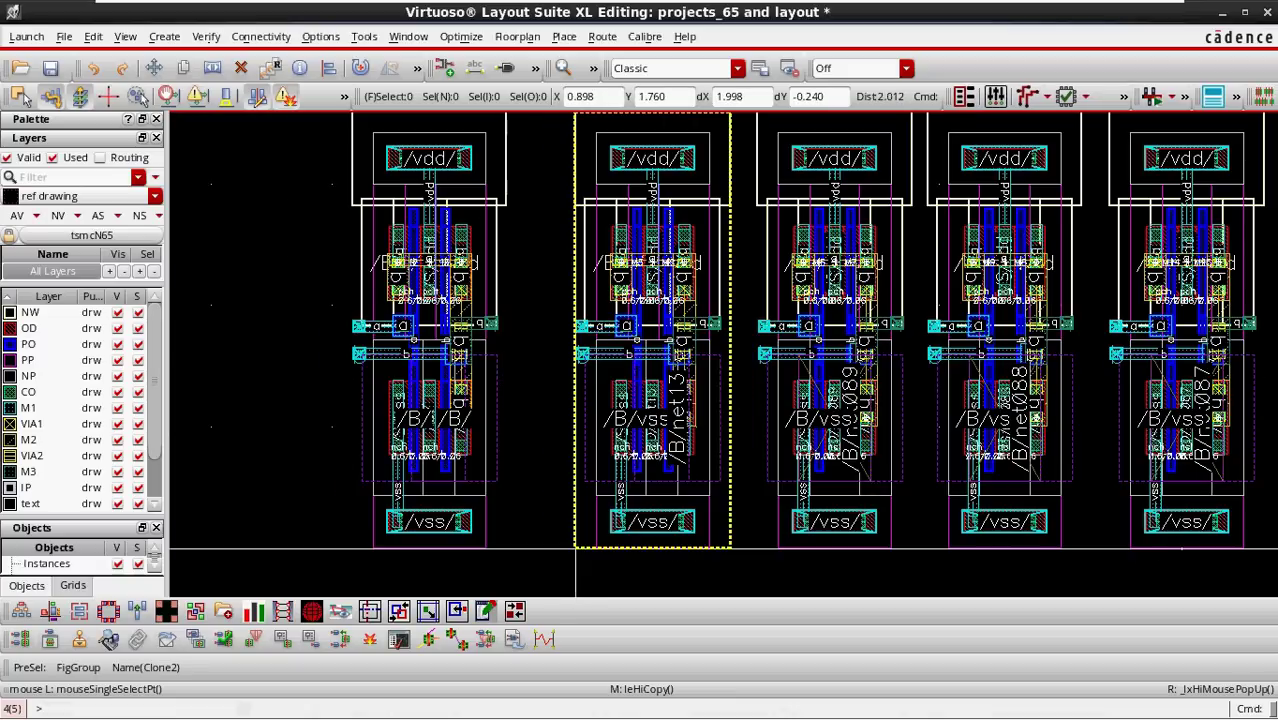
pyautogui.scroll(1, 580, 332)
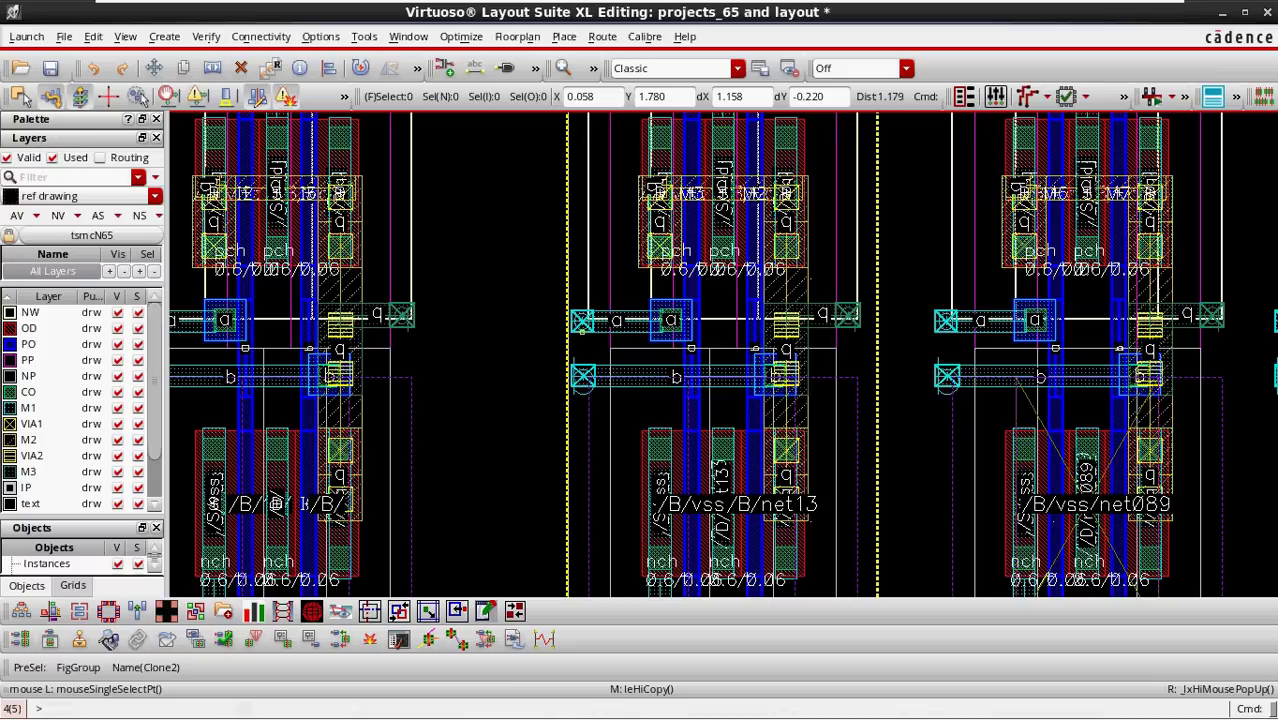
pyautogui.press('p')
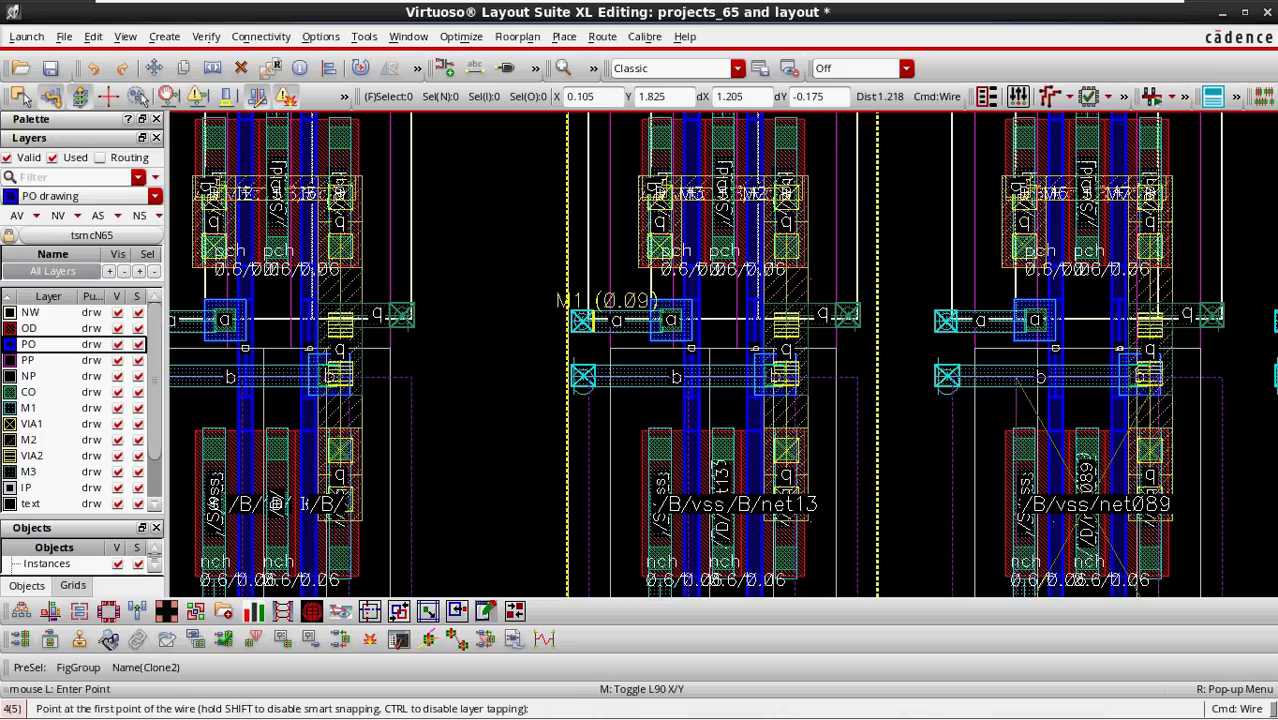
pyautogui.click(583, 320)
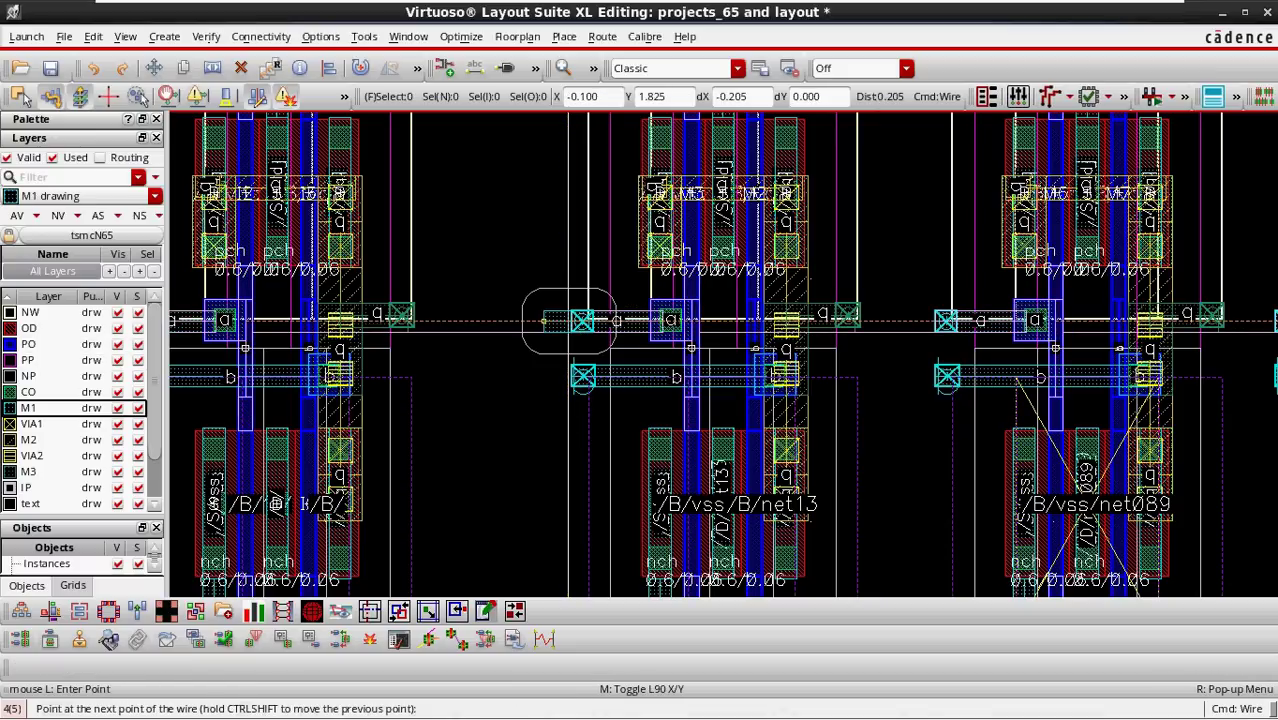
pyautogui.keyDown('ctrl'); pyautogui.scroll(-2, 543, 320); pyautogui.keyUp('ctrl')
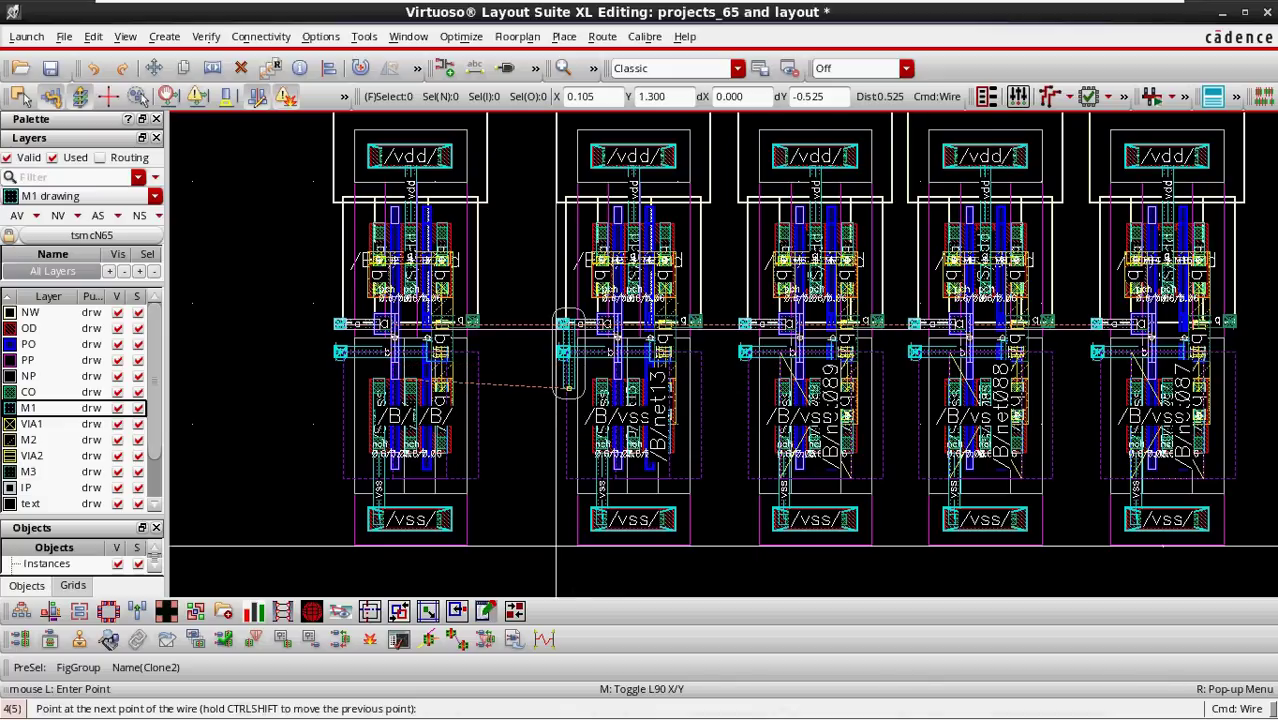
pyautogui.scroll(1, 532, 326)
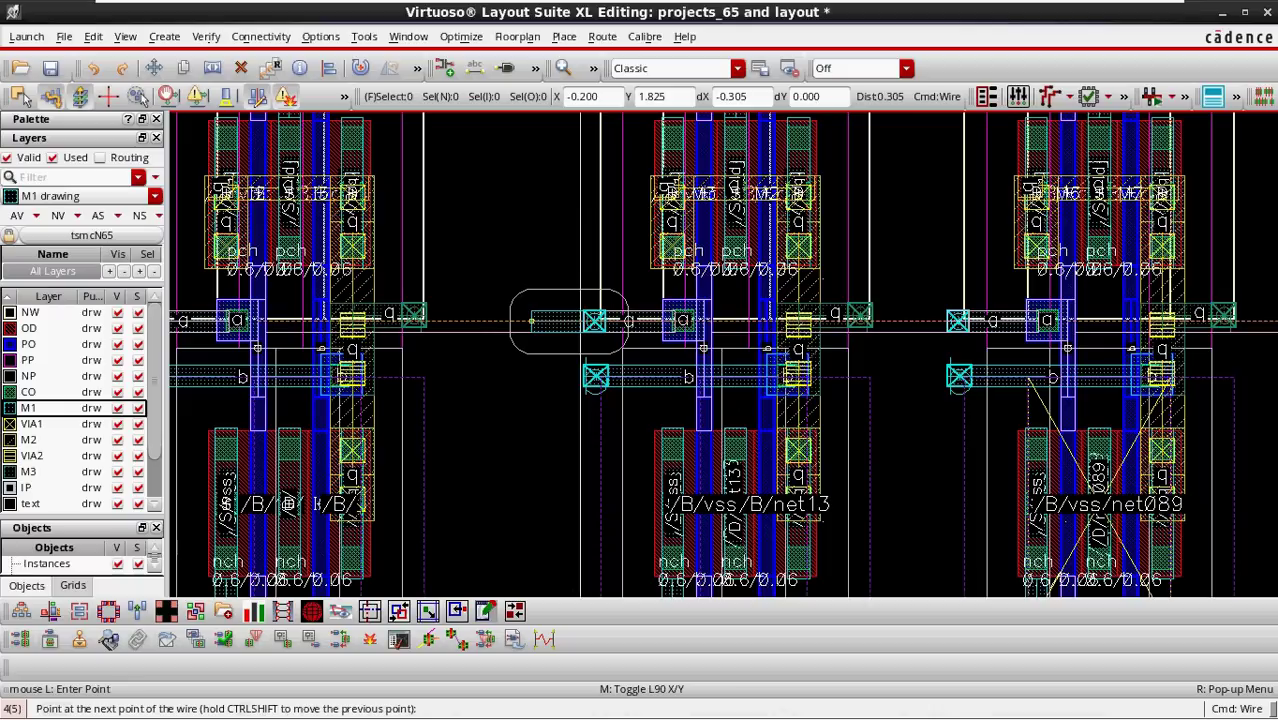
pyautogui.press('Escape')
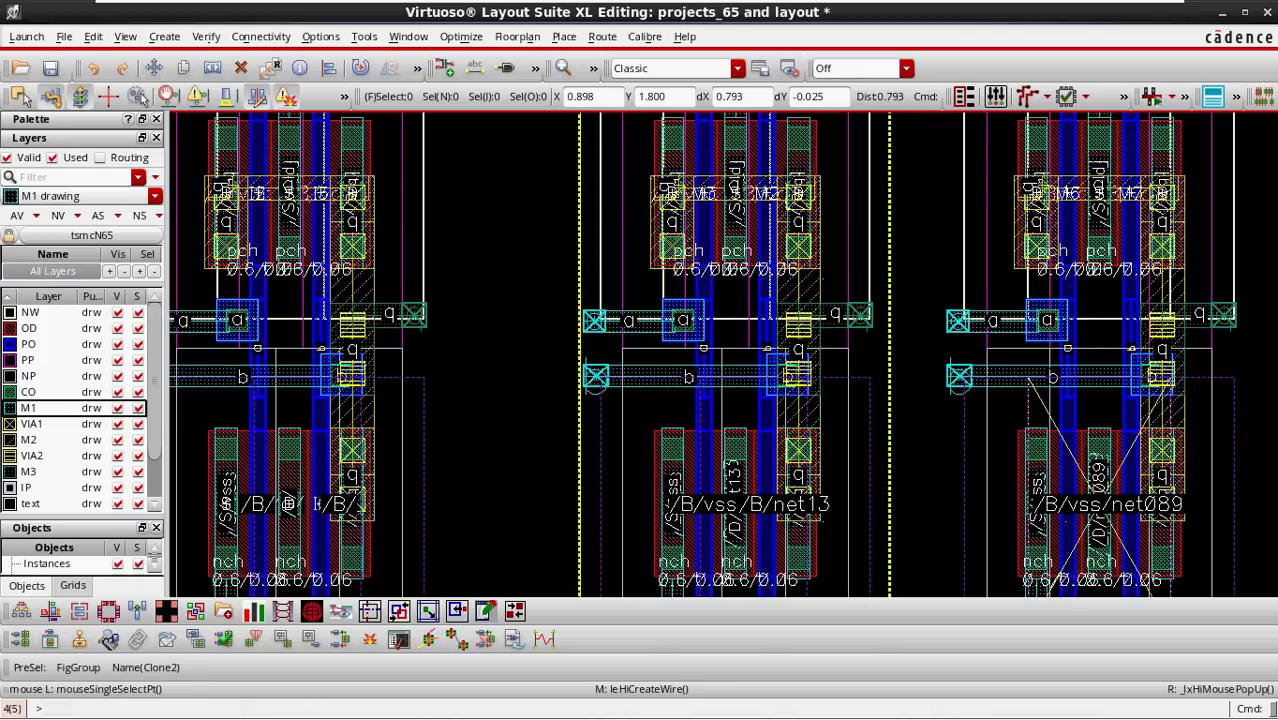
pyautogui.scroll(-1, 677, 327)
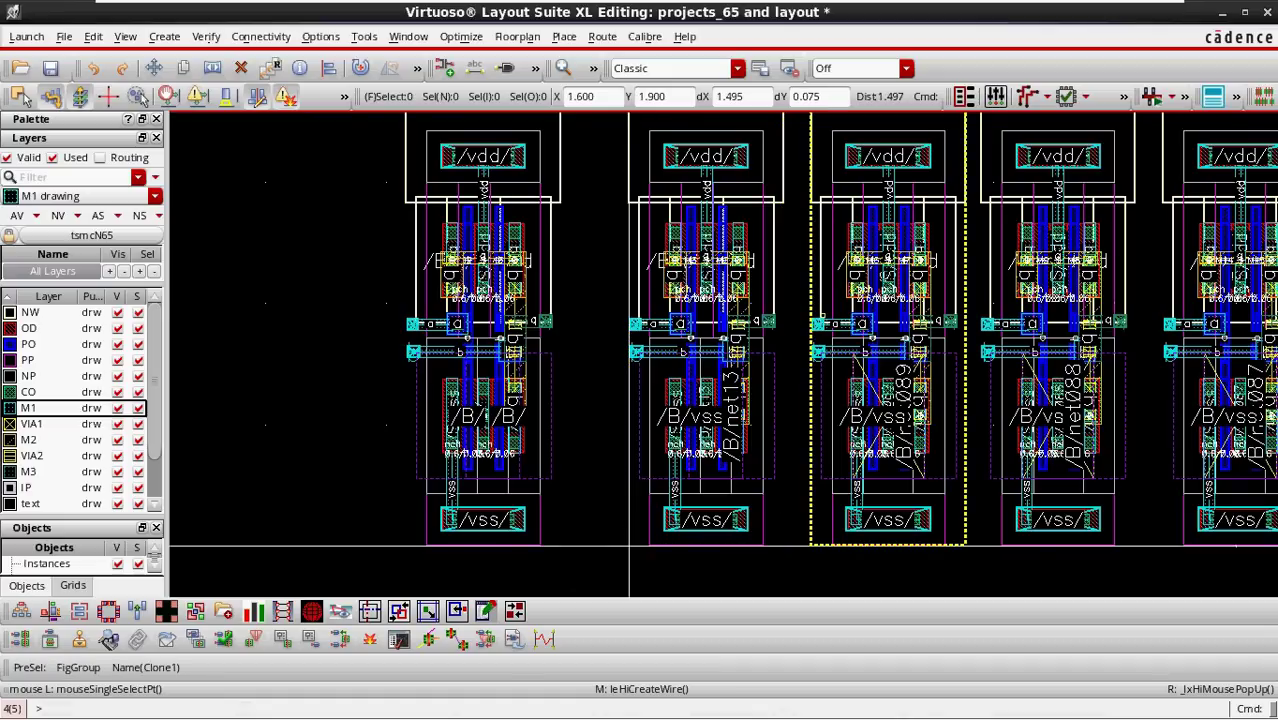
pyautogui.click(515, 327)
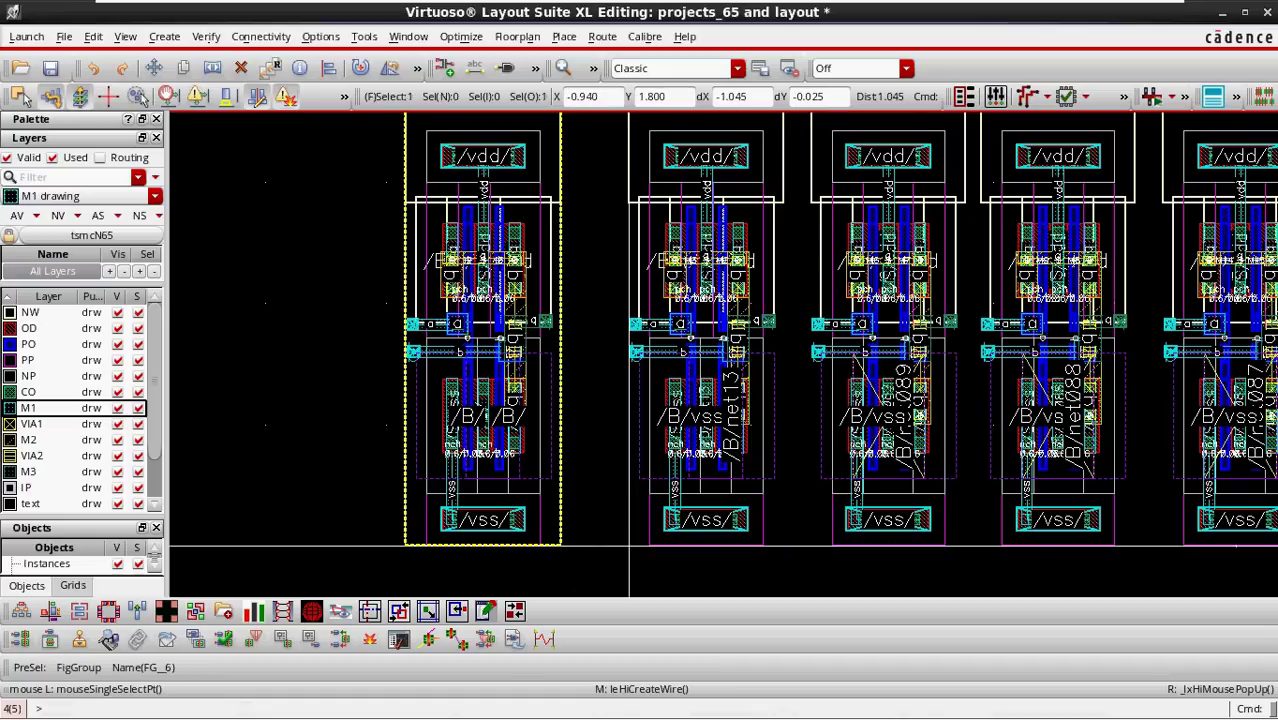
pyautogui.hotkey('ctrl', 'd')
# - Review M0 and M1 in the diffpair schematic and generate layout_clone with chained instances only, extracting connectivity after generation
pyautogui.keyDown('ctrl'); pyautogui.scroll(-2, 629, 545); pyautogui.keyUp('ctrl')
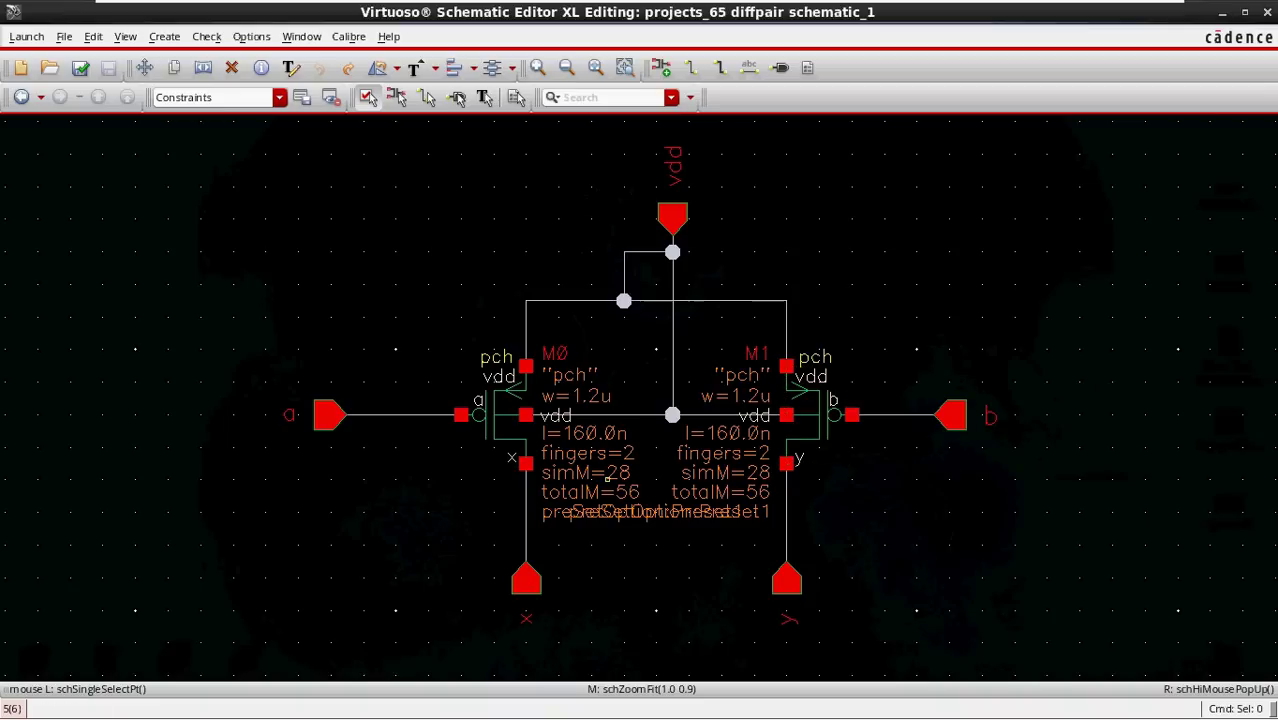
pyautogui.keyDown('ctrl'); pyautogui.scroll(1, 606, 480); pyautogui.keyUp('ctrl')
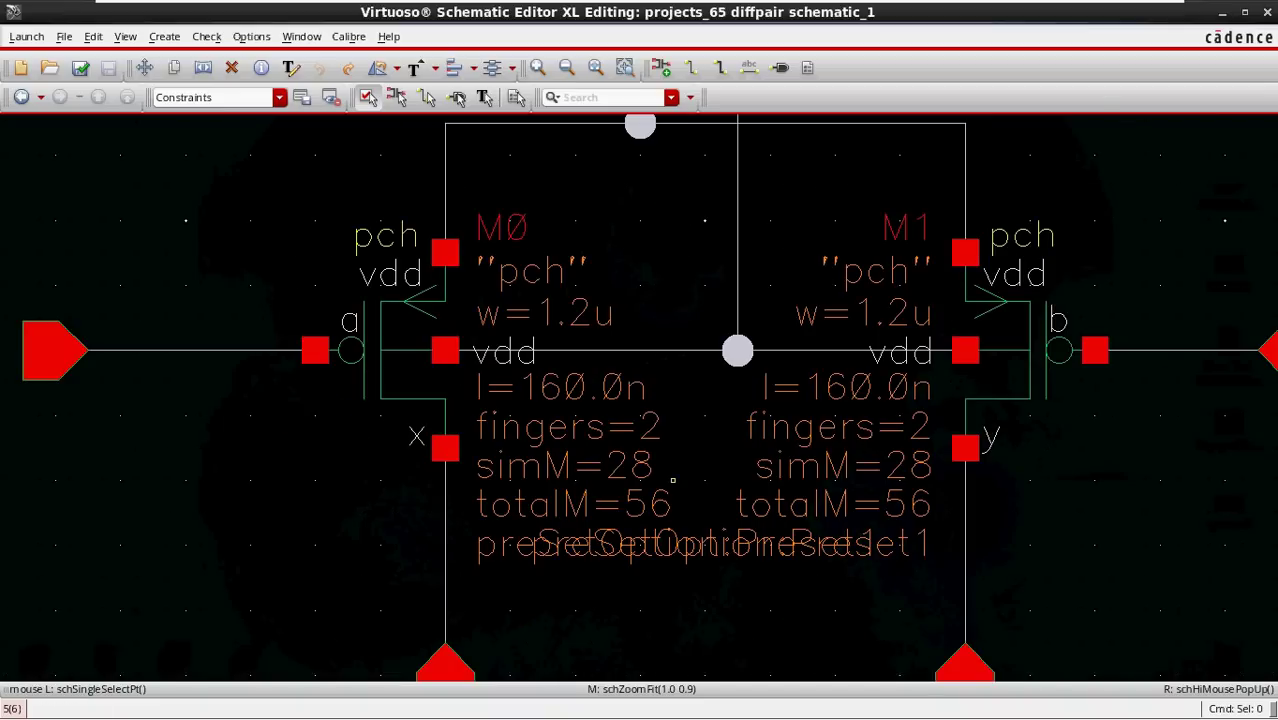
pyautogui.keyDown('ctrl'); pyautogui.scroll(-1, 541, 385); pyautogui.keyUp('ctrl')
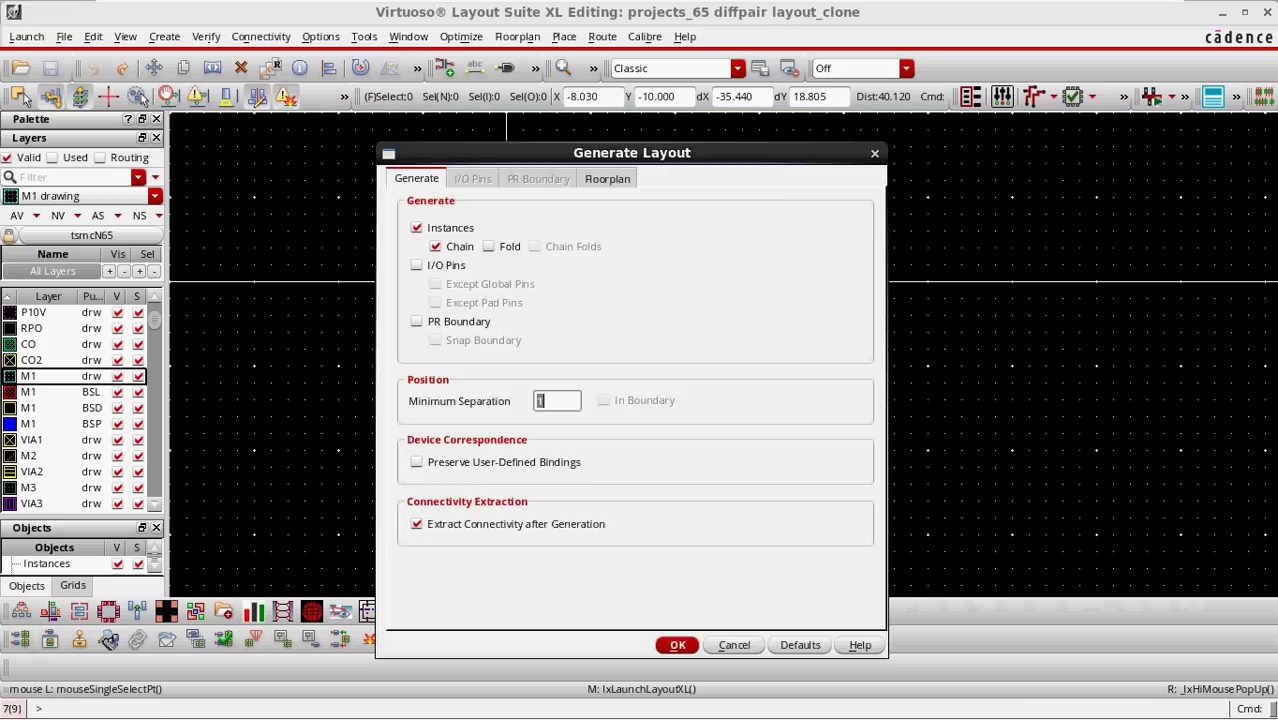
pyautogui.moveTo(632, 153); pyautogui.dragTo(656, 117)
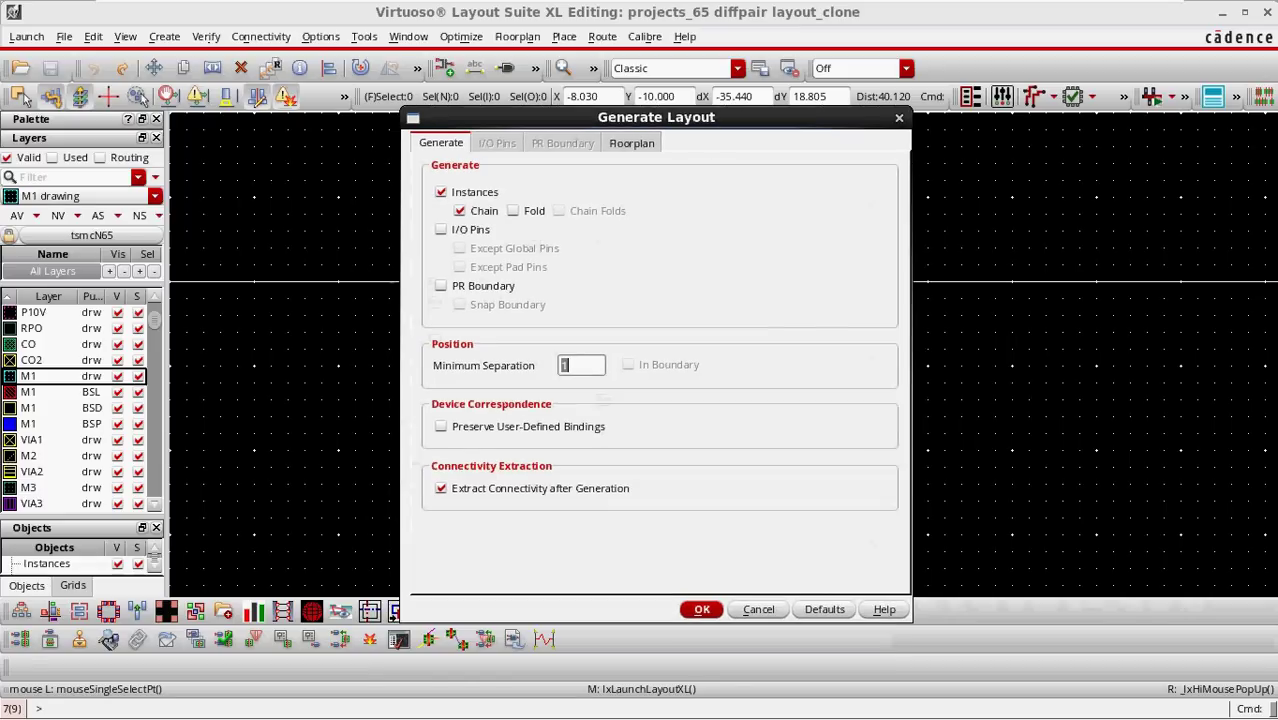
pyautogui.press('Return')
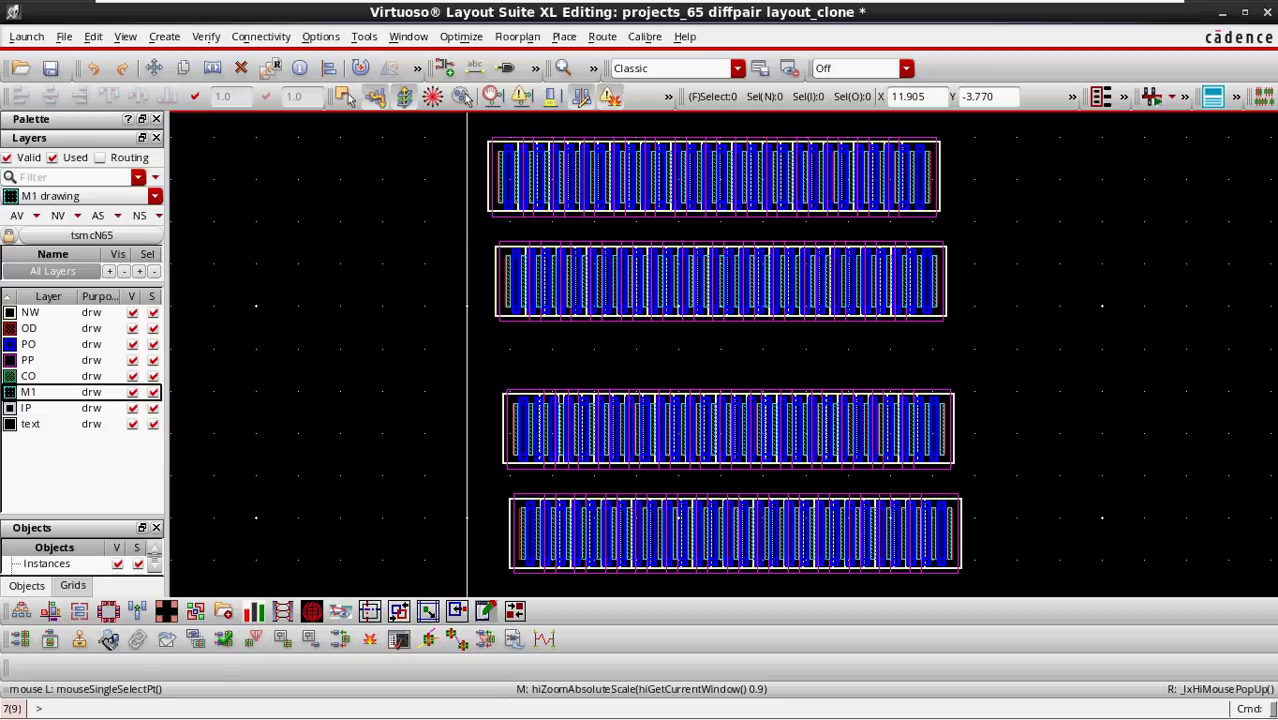
# - Select the upper two transistor rows of the generated layout as one group, and the lower two rows as another
pyautogui.moveTo(530, 230); pyautogui.dragTo(1034, 338)
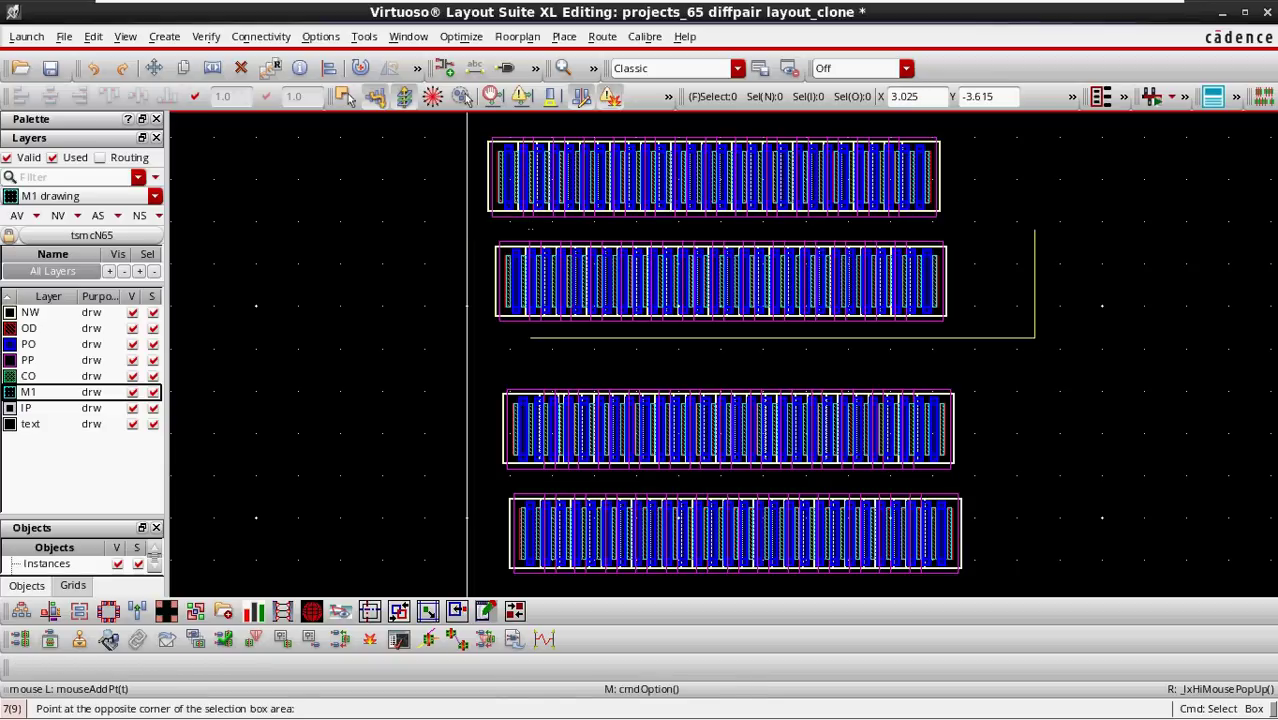
pyautogui.click(1034, 338)
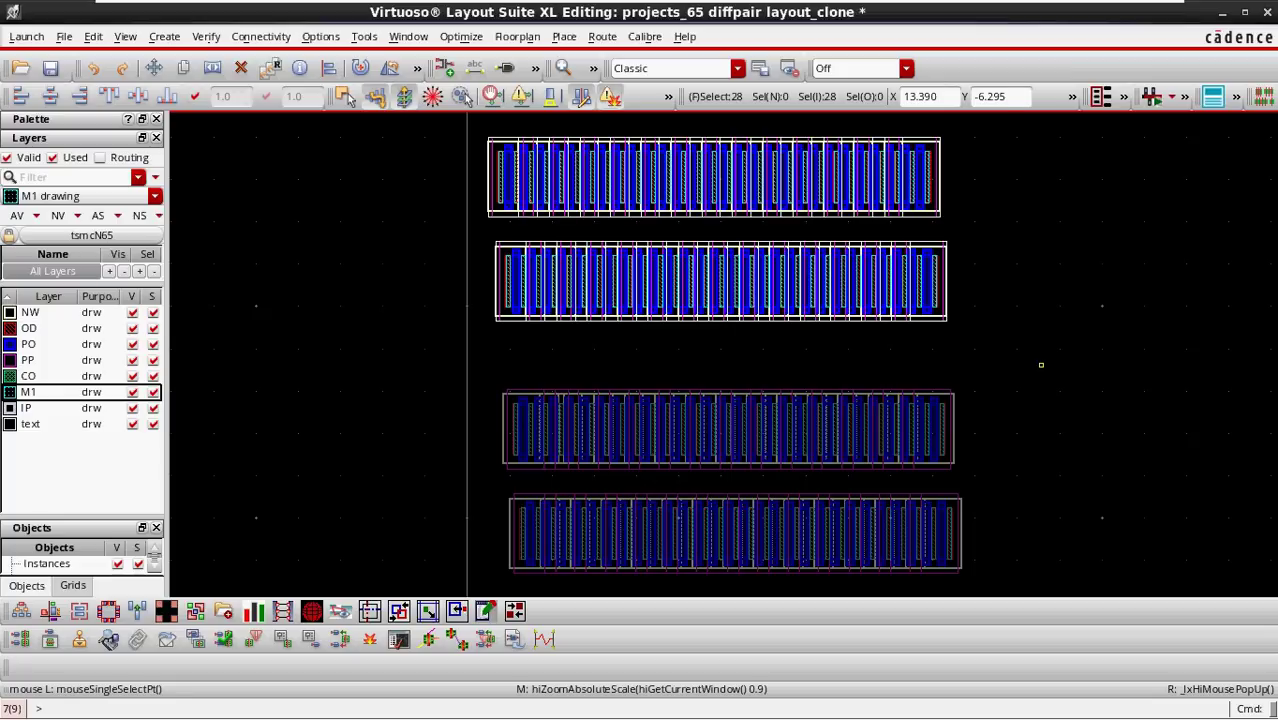
pyautogui.click(1062, 373)
pyautogui.click(474, 589)
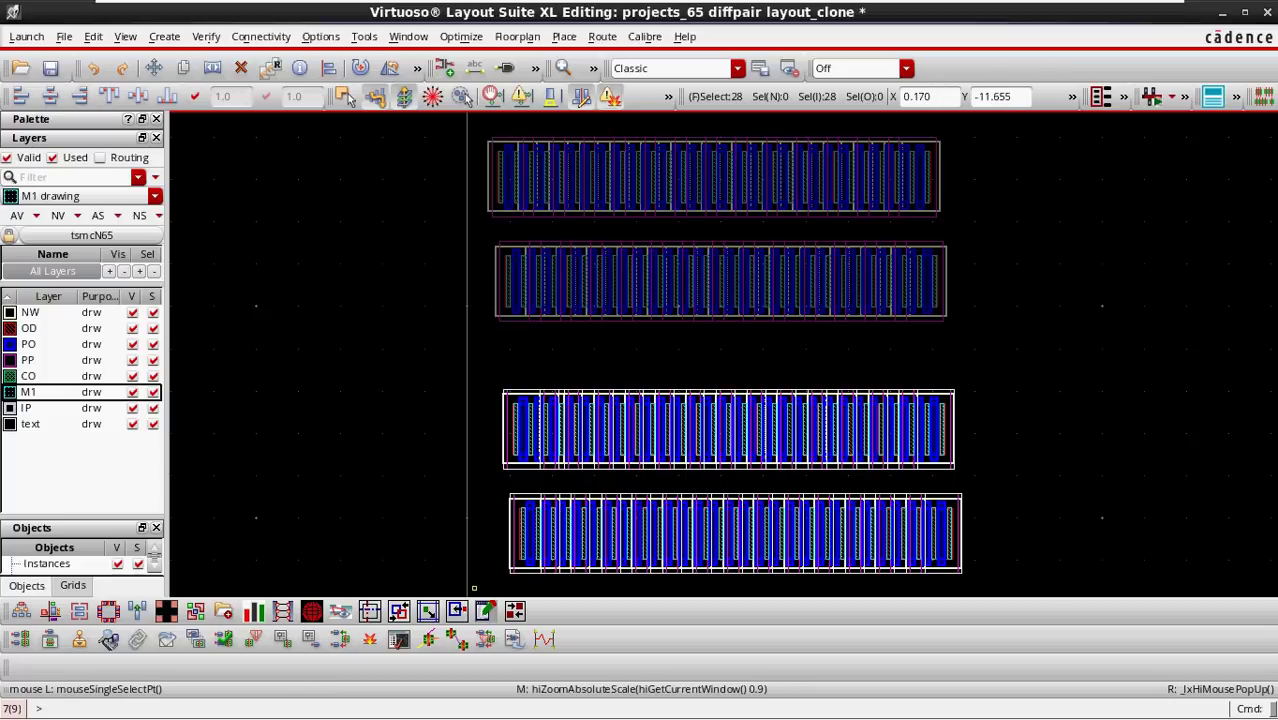
# - Place the diffpair schematic beside the layout and cross-select M0 and M1 to identify their transistor rows
pyautogui.click(1009, 463)
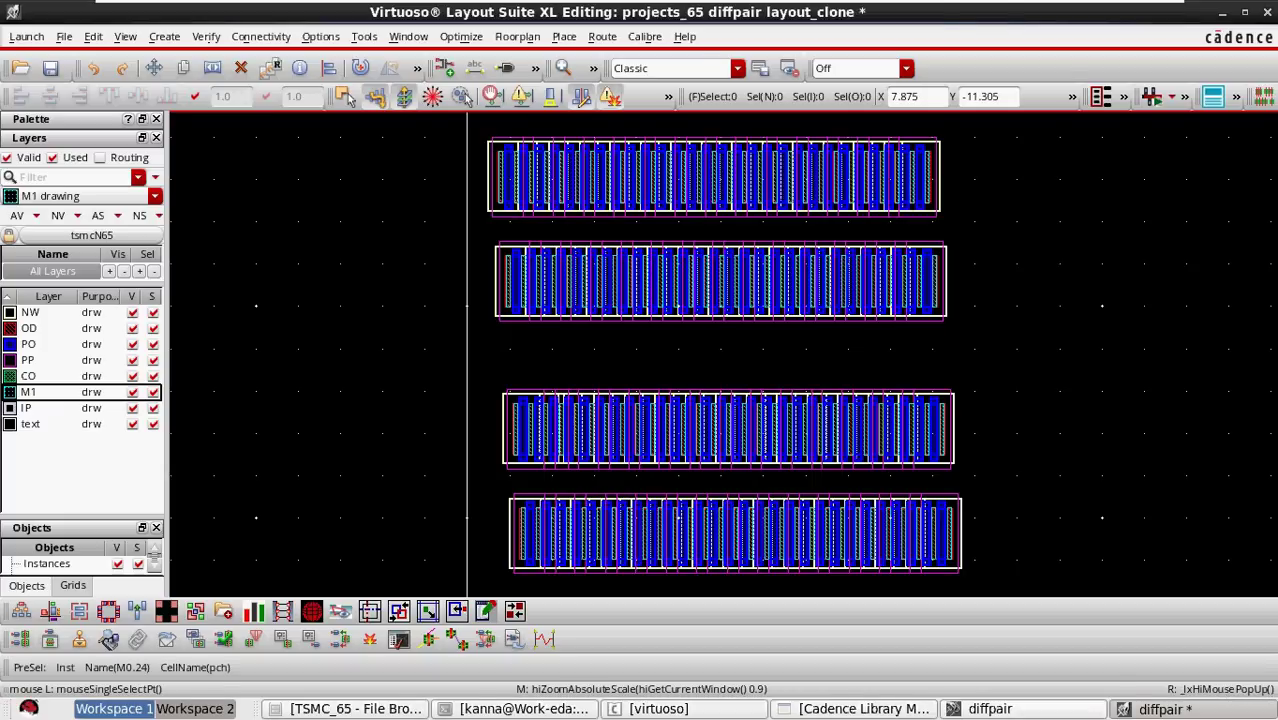
pyautogui.click(990, 709)
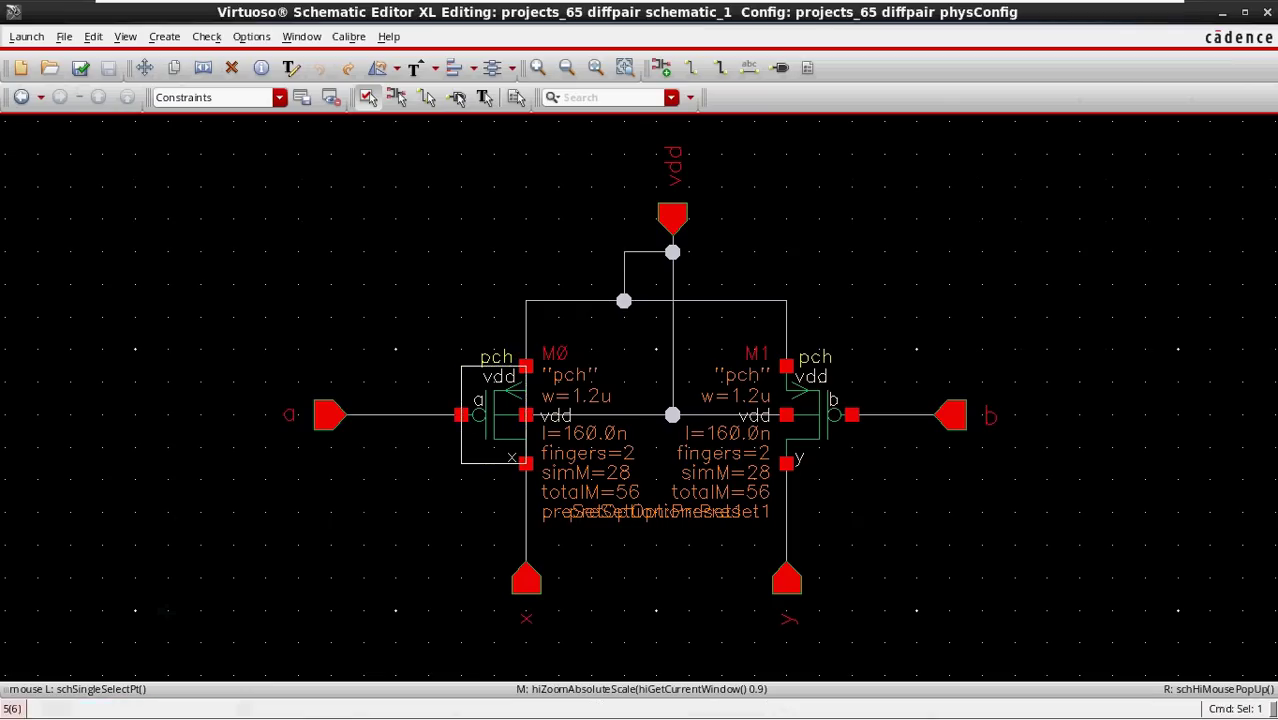
pyautogui.click(1245, 12)
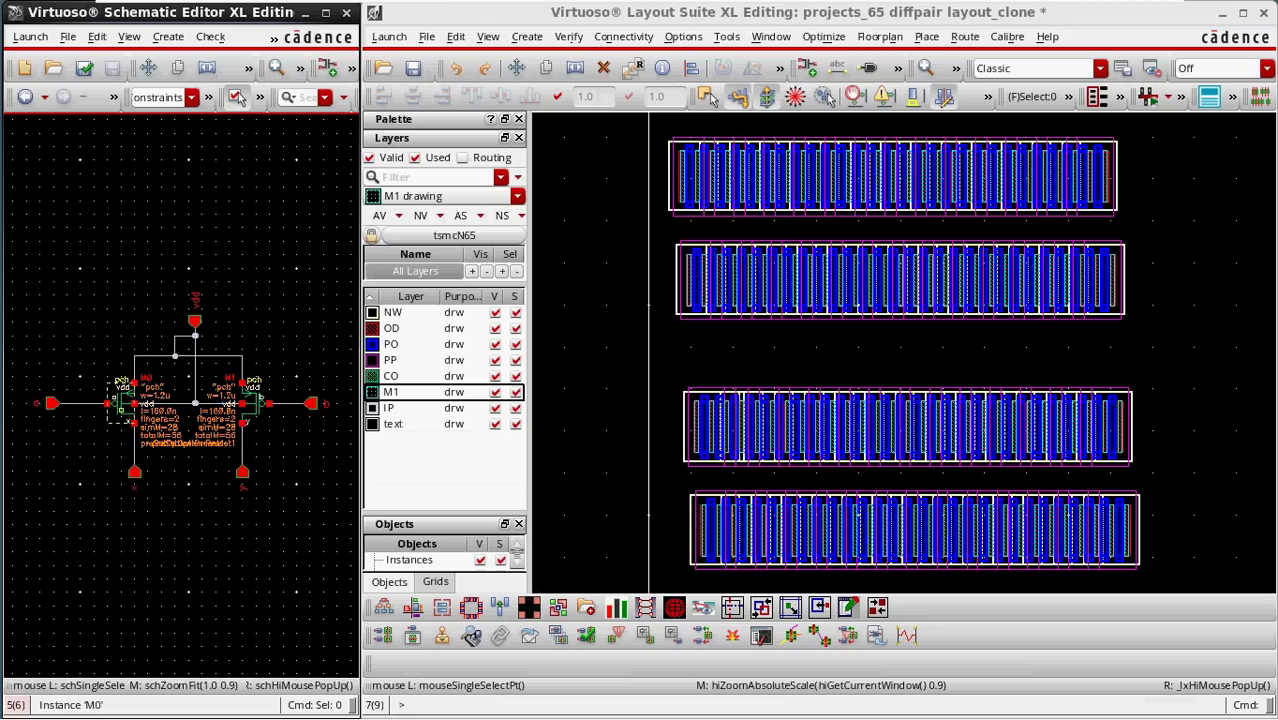
pyautogui.click(121, 405)
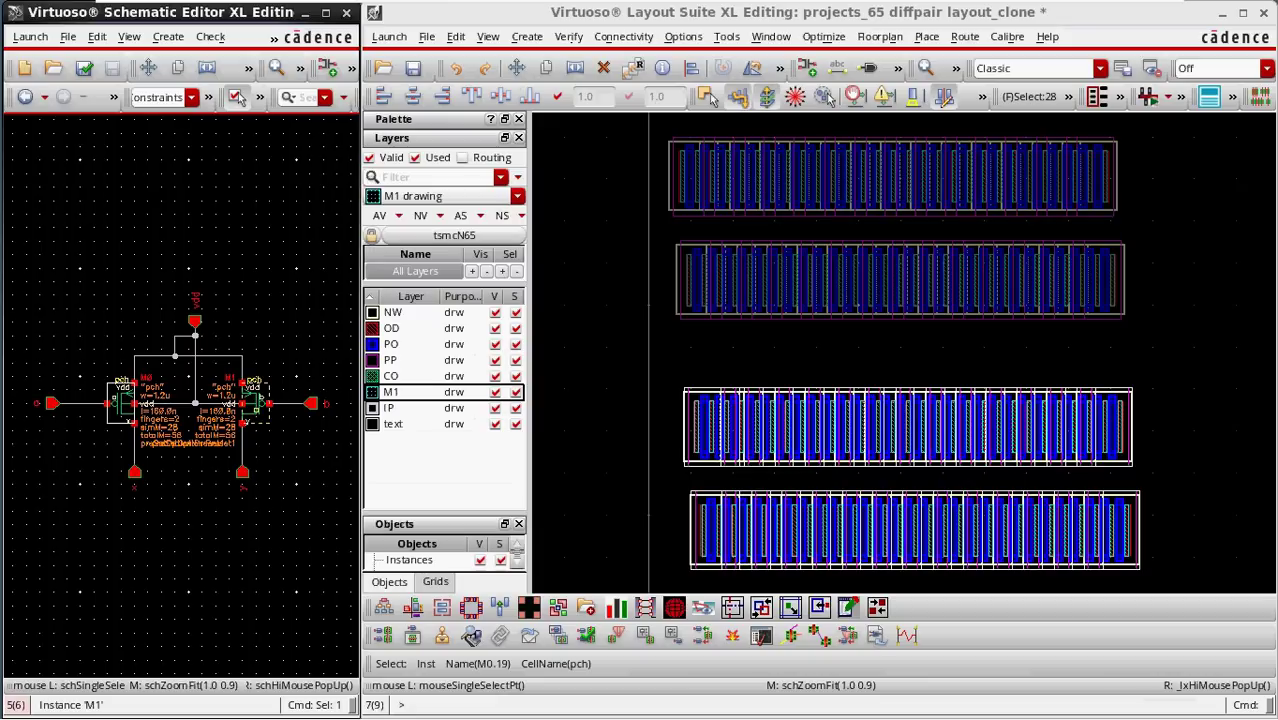
pyautogui.click(256, 402)
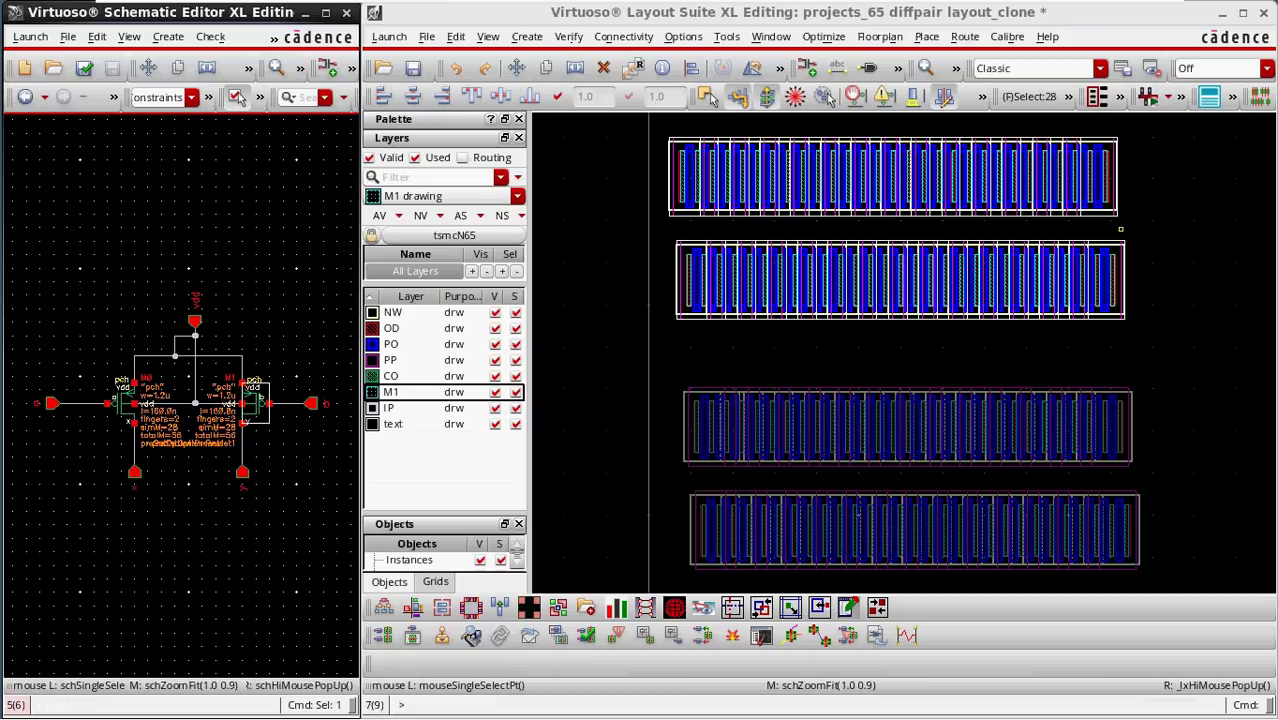
pyautogui.click(1215, 353)
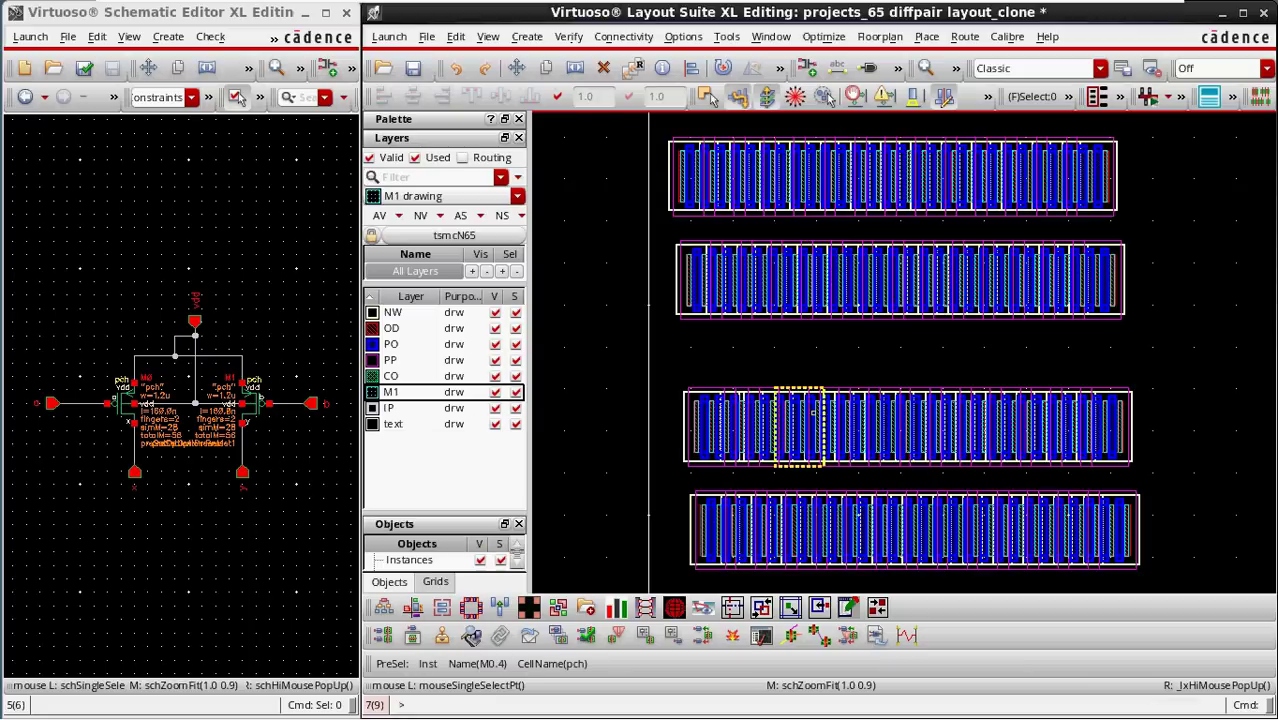
# - Maximize the layout window and move the topmost M1 transistor row into the empty area left of the array
pyautogui.scroll(-1, 1146, 276)
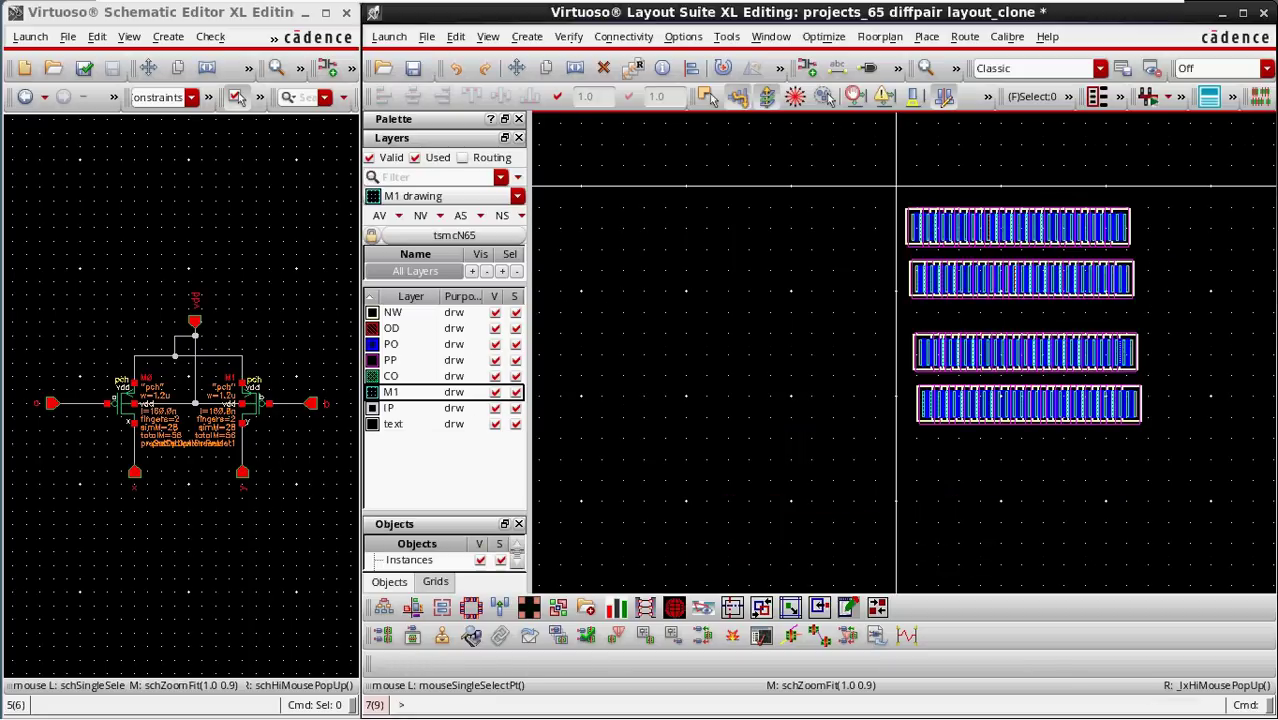
pyautogui.doubleClick(790, 13)
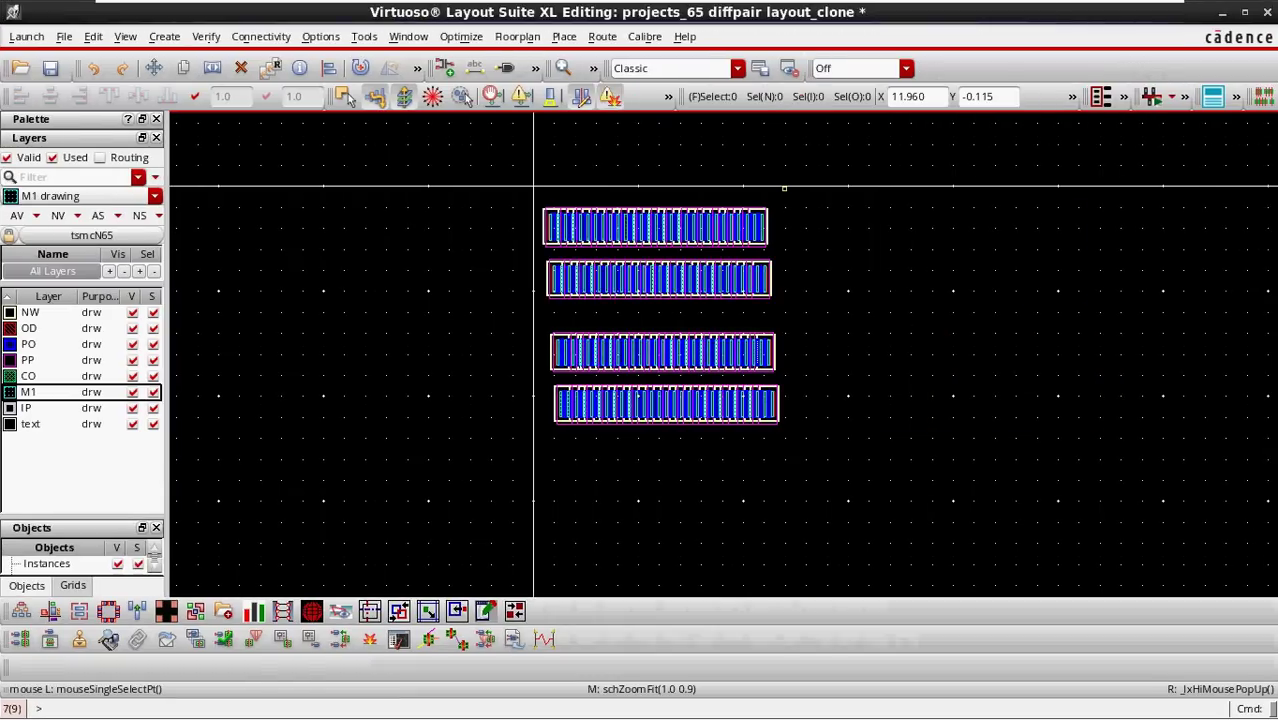
pyautogui.moveTo(814, 186); pyautogui.dragTo(531, 257)
pyautogui.press('m')
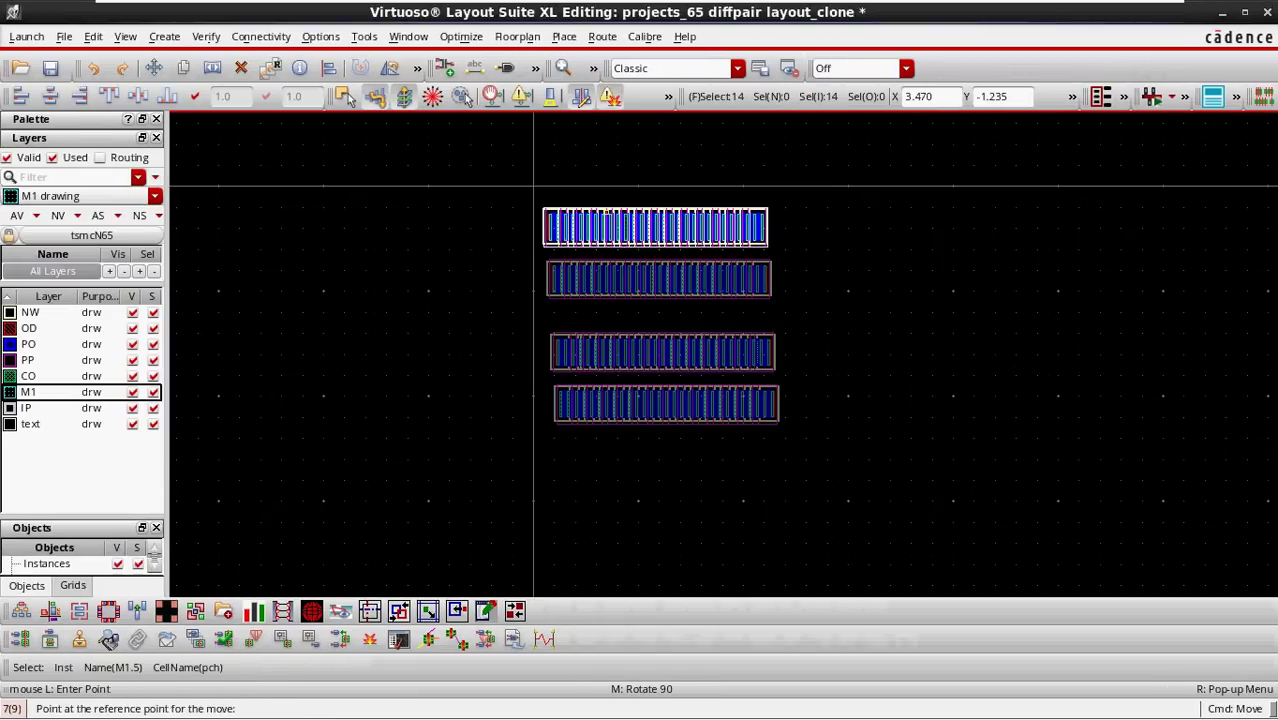
pyautogui.click(616, 216)
pyautogui.click(337, 296)
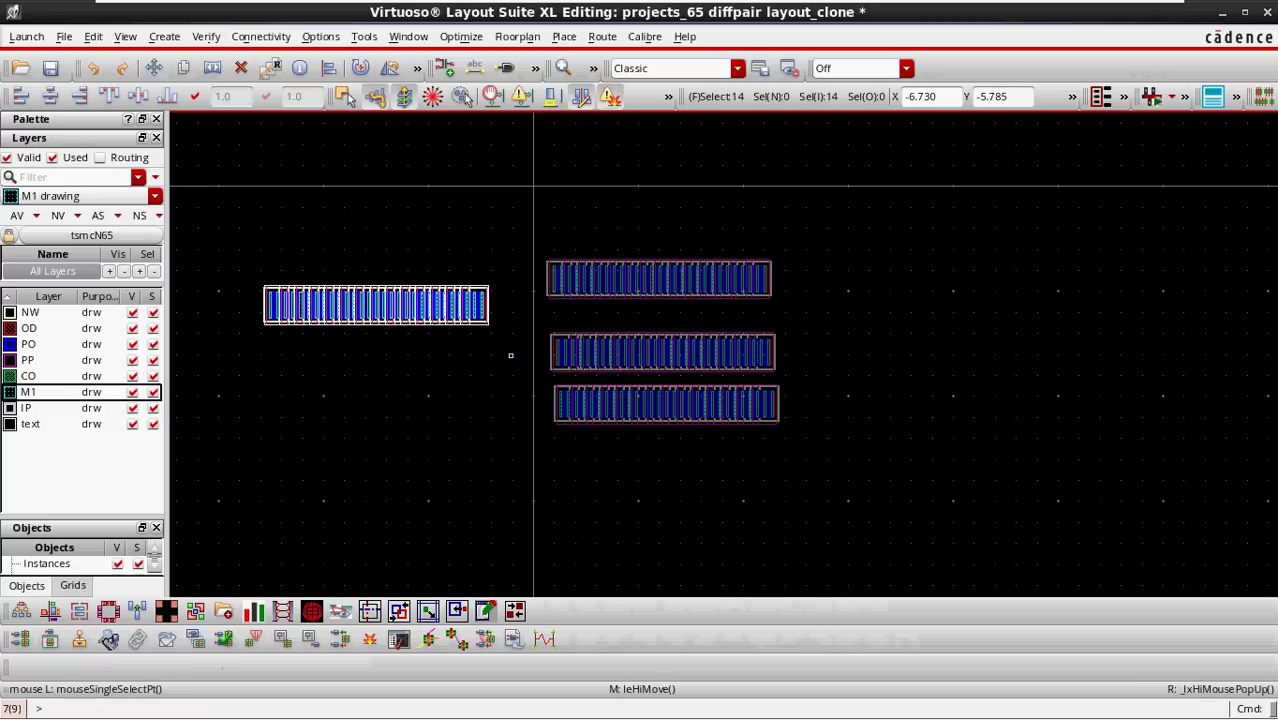
# - Move the upper M0 transistor row directly beneath the relocated M1 row to form one differential pair
pyautogui.click(569, 384)
pyautogui.click(824, 323)
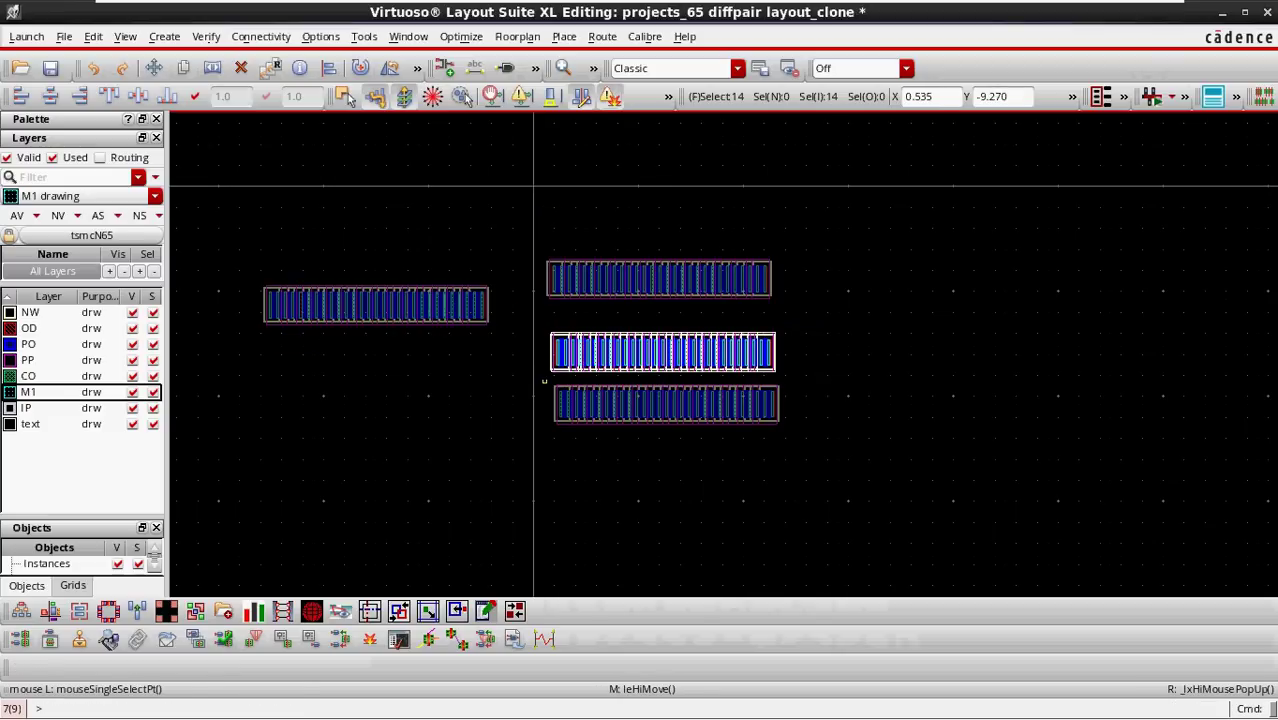
pyautogui.press('m')
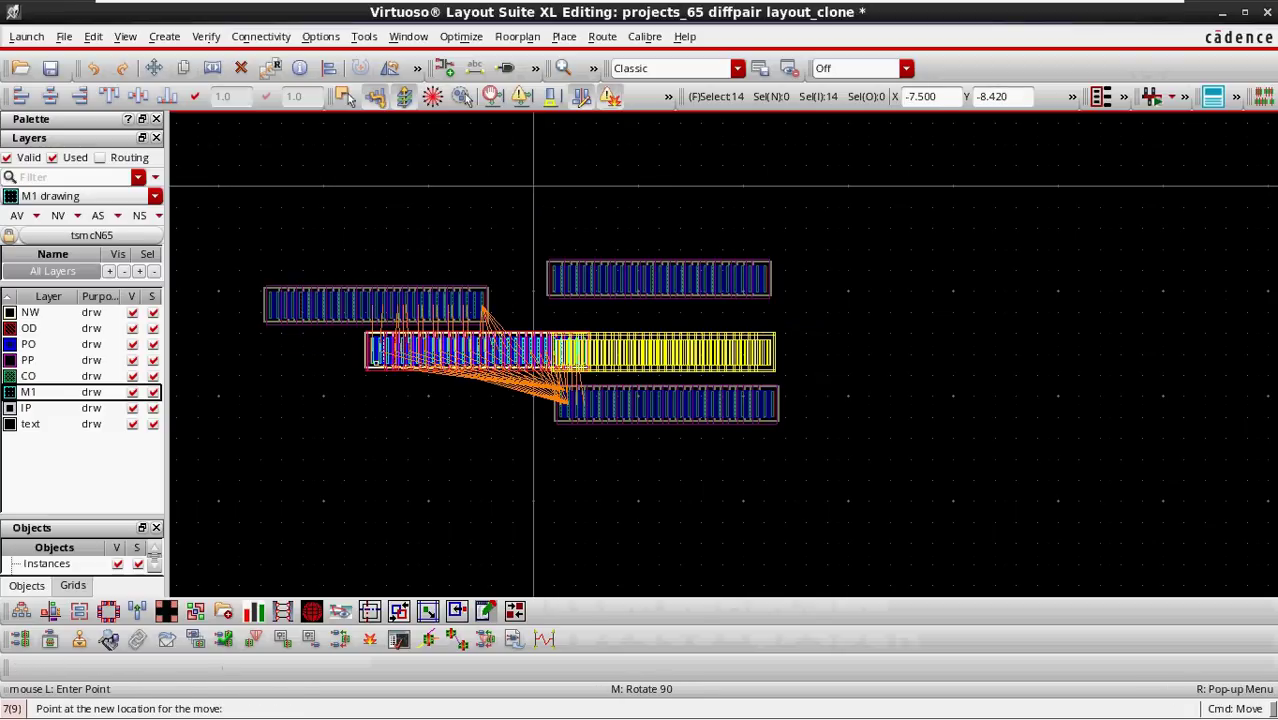
pyautogui.click(270, 368)
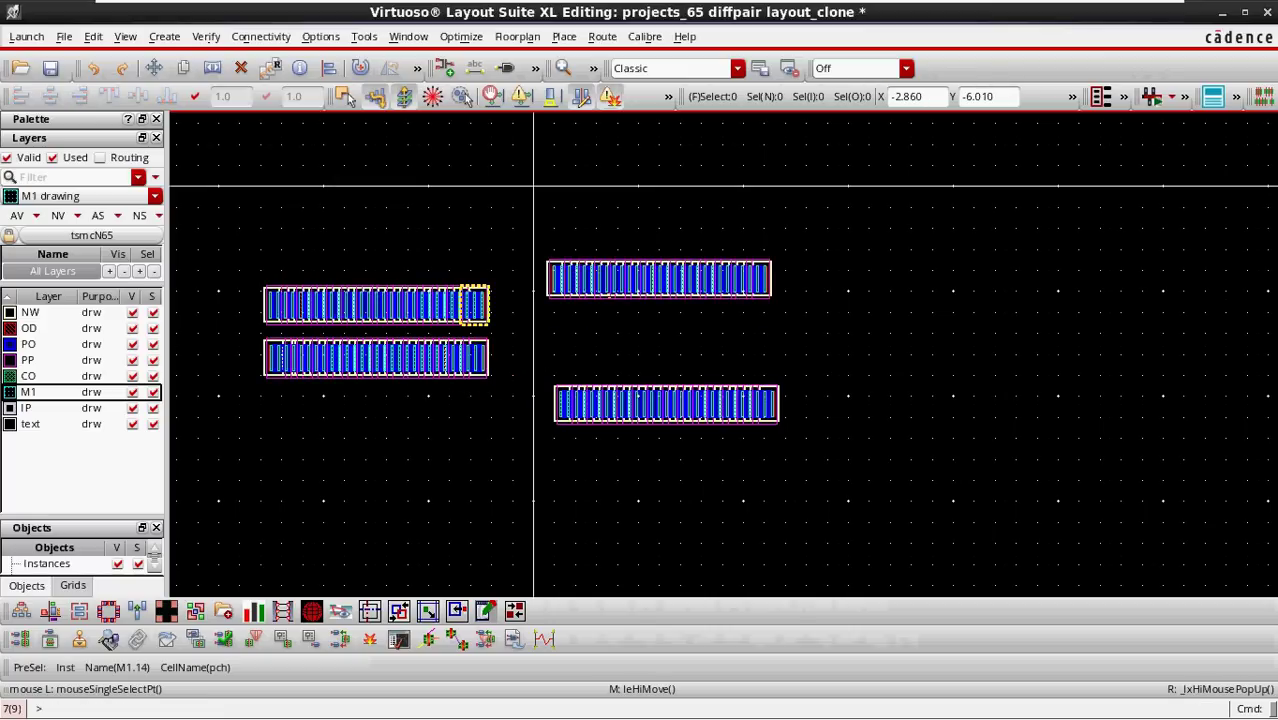
# - Select the paired M1 and M0 rows and move them together into the empty area above the origin
pyautogui.moveTo(538, 224); pyautogui.dragTo(771, 460)
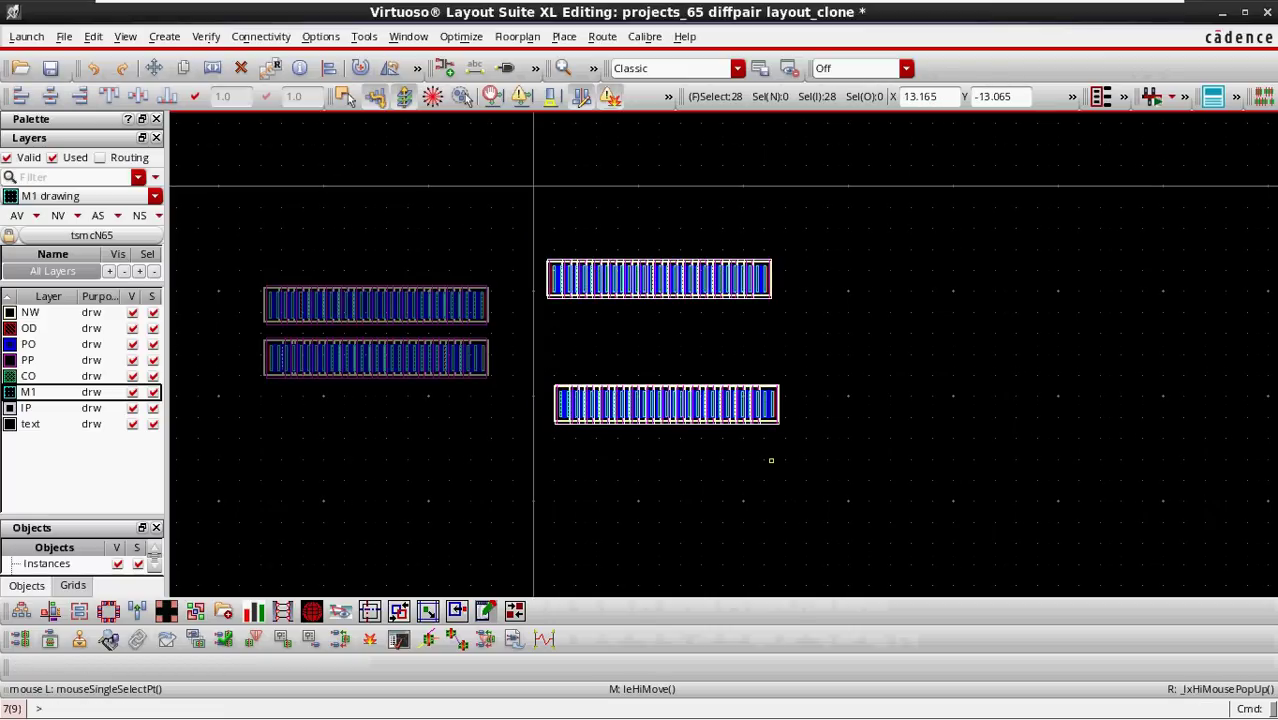
pyautogui.click(511, 294)
pyautogui.moveTo(498, 240); pyautogui.dragTo(297, 410)
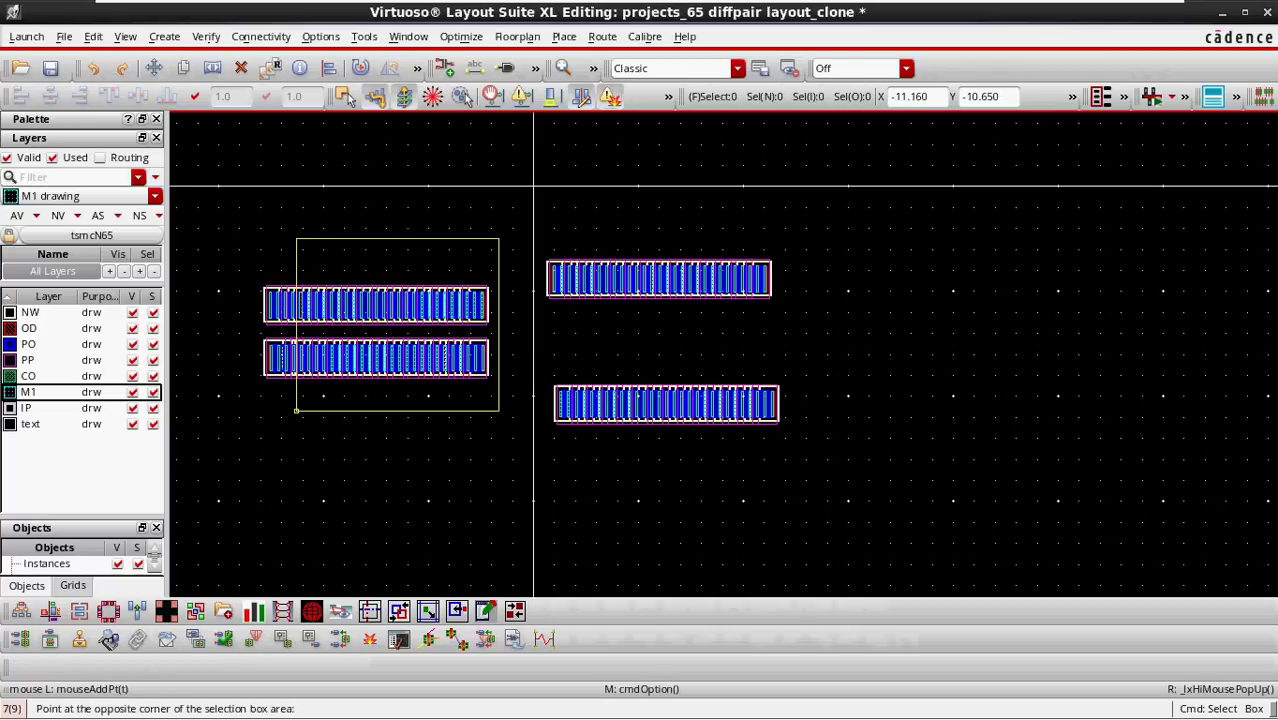
pyautogui.click(297, 410)
pyautogui.press('m')
pyautogui.click(339, 411)
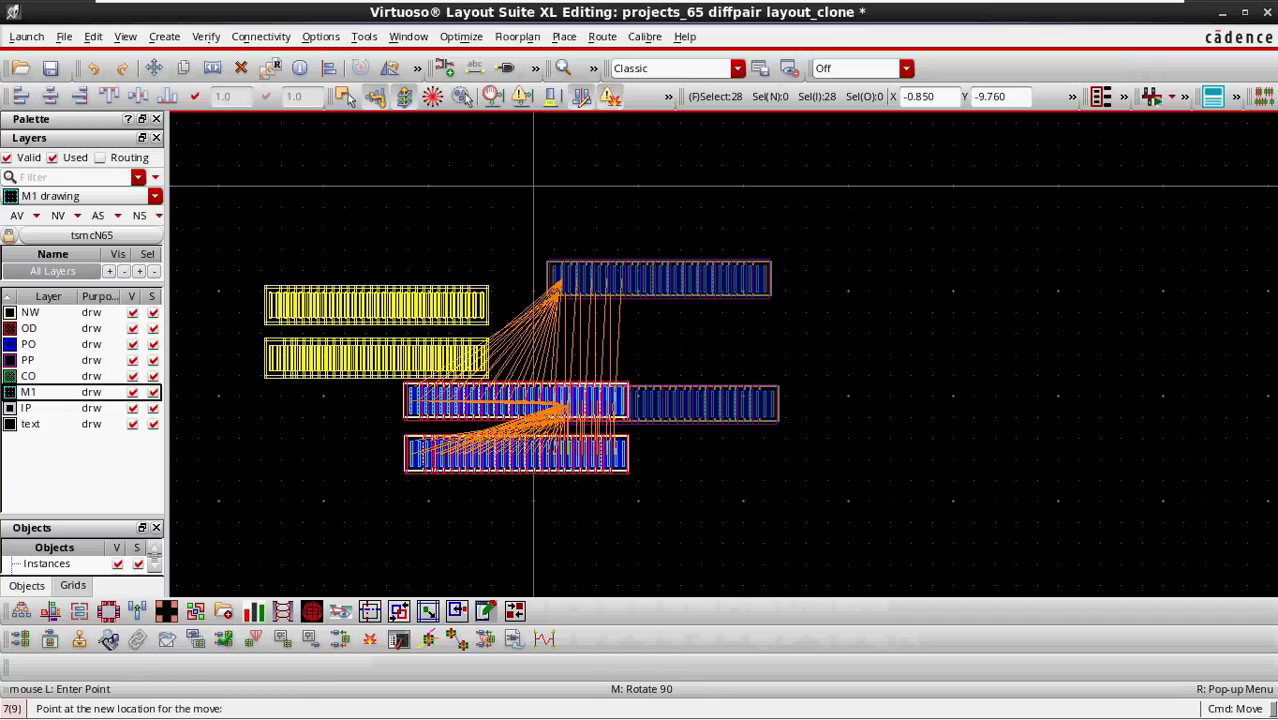
pyautogui.scroll(-2, 523, 442)
pyautogui.keyDown('ctrl'); pyautogui.scroll(2, 527, 380); pyautogui.keyUp('ctrl')
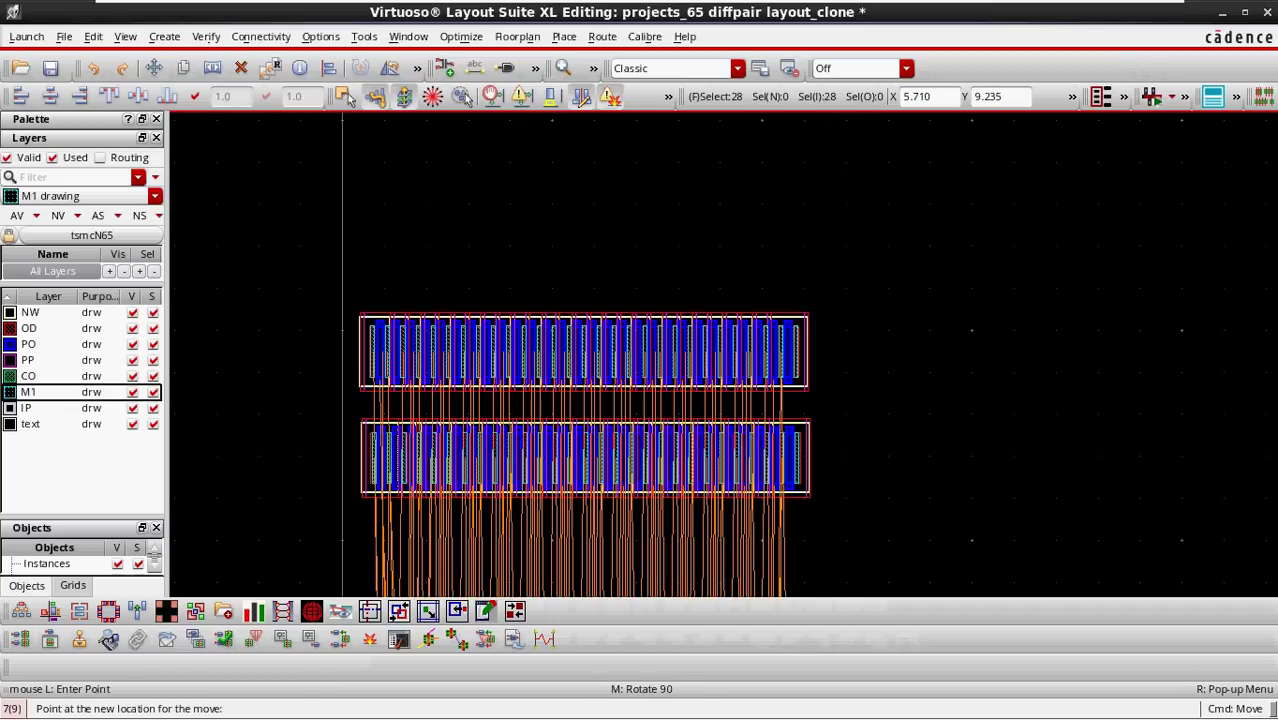
pyautogui.keyDown('ctrl'); pyautogui.scroll(-1, 456, 545); pyautogui.keyUp('ctrl')
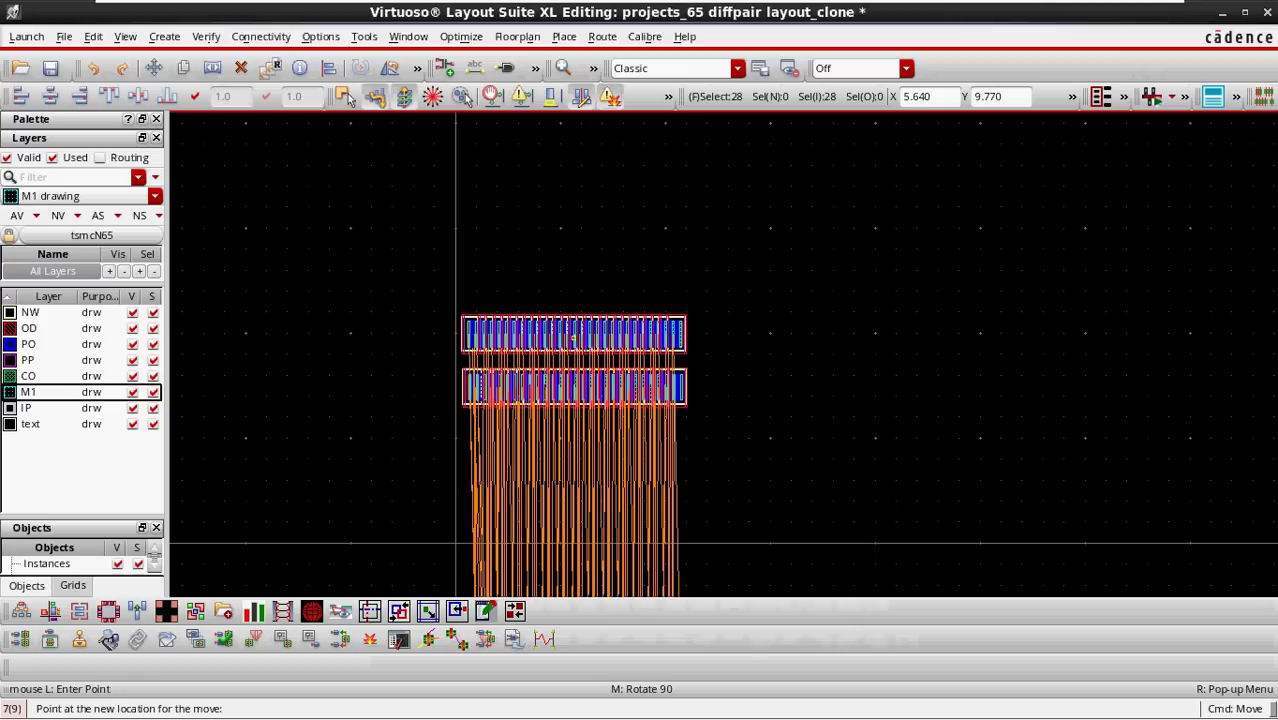
pyautogui.click(456, 545)
# - Inspect the relocated transistor pair and compare it with M0 and M1 in the diffpair schematic
pyautogui.keyDown('ctrl'); pyautogui.scroll(2, 503, 334); pyautogui.keyUp('ctrl')
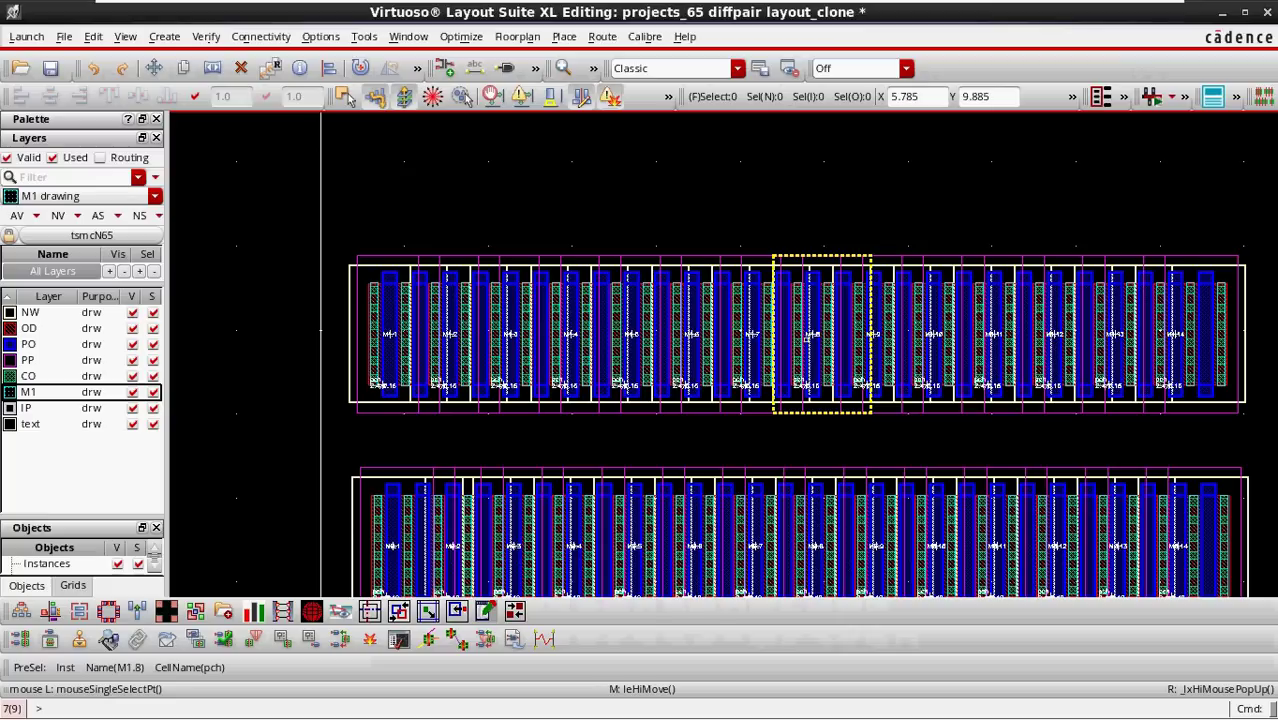
pyautogui.keyDown('ctrl'); pyautogui.scroll(-2, 806, 338); pyautogui.keyUp('ctrl')
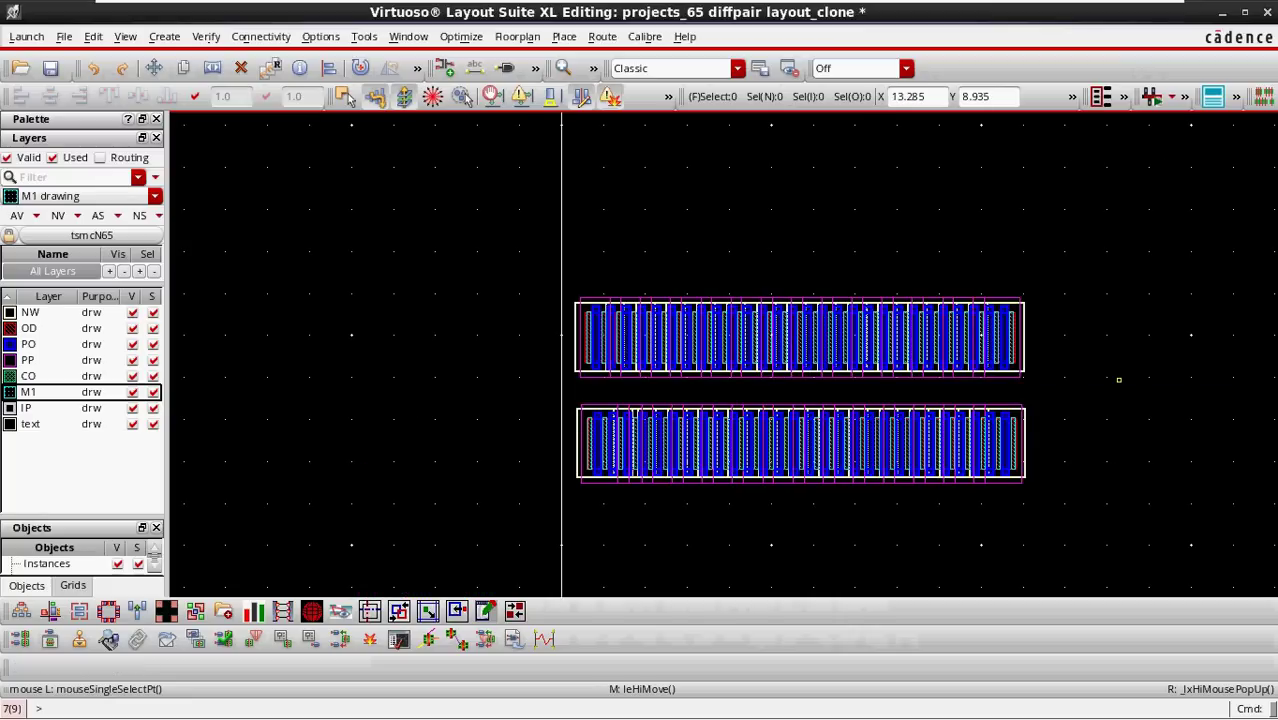
pyautogui.moveTo(1036, 714)
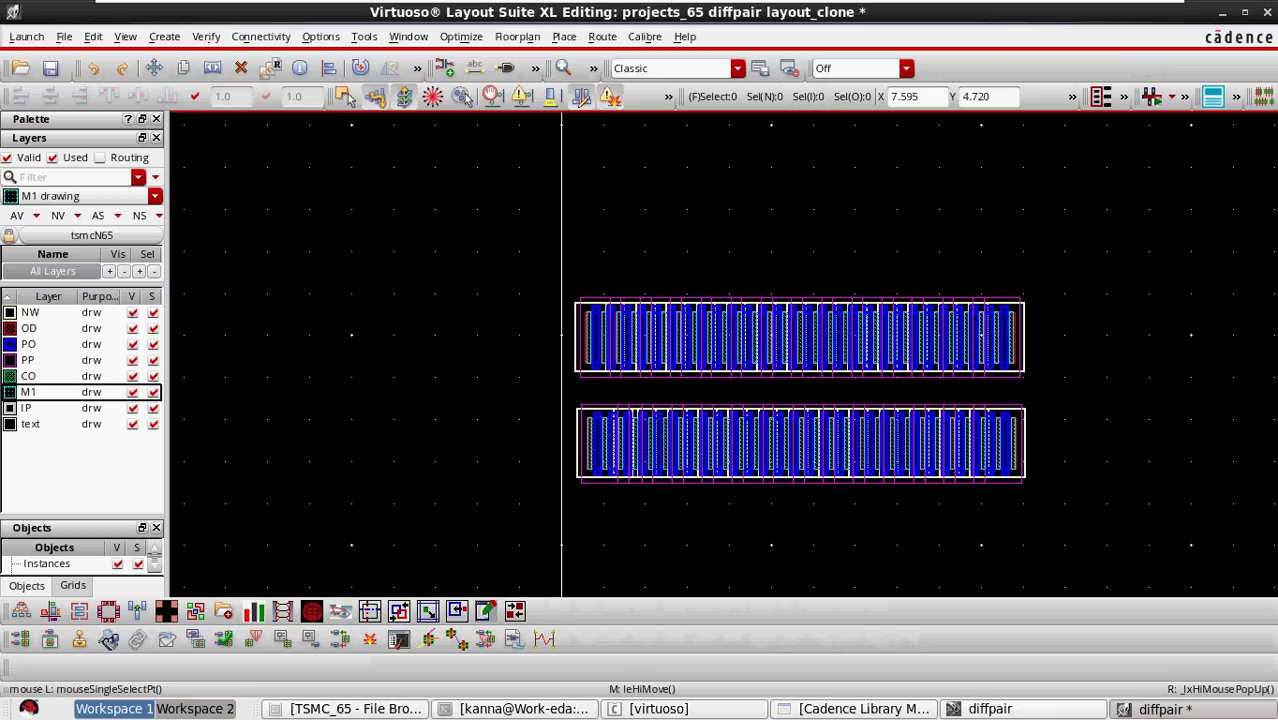
pyautogui.click(991, 709)
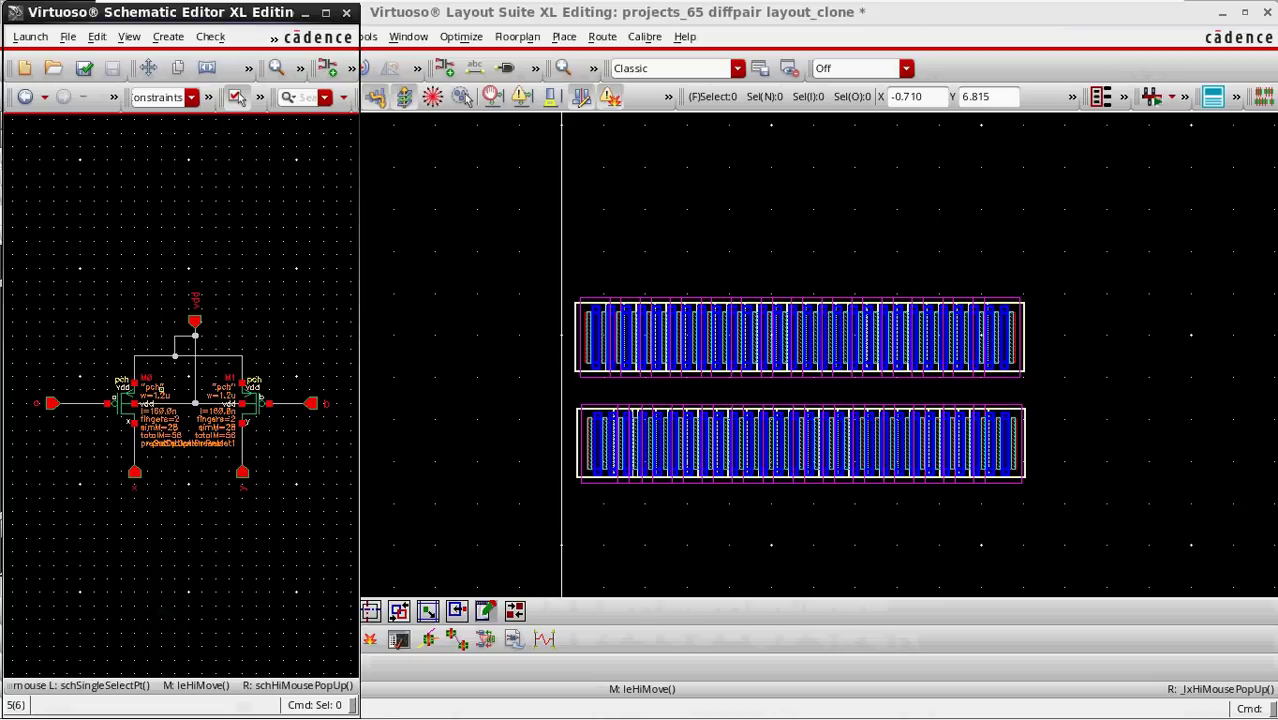
pyautogui.click(1137, 470)
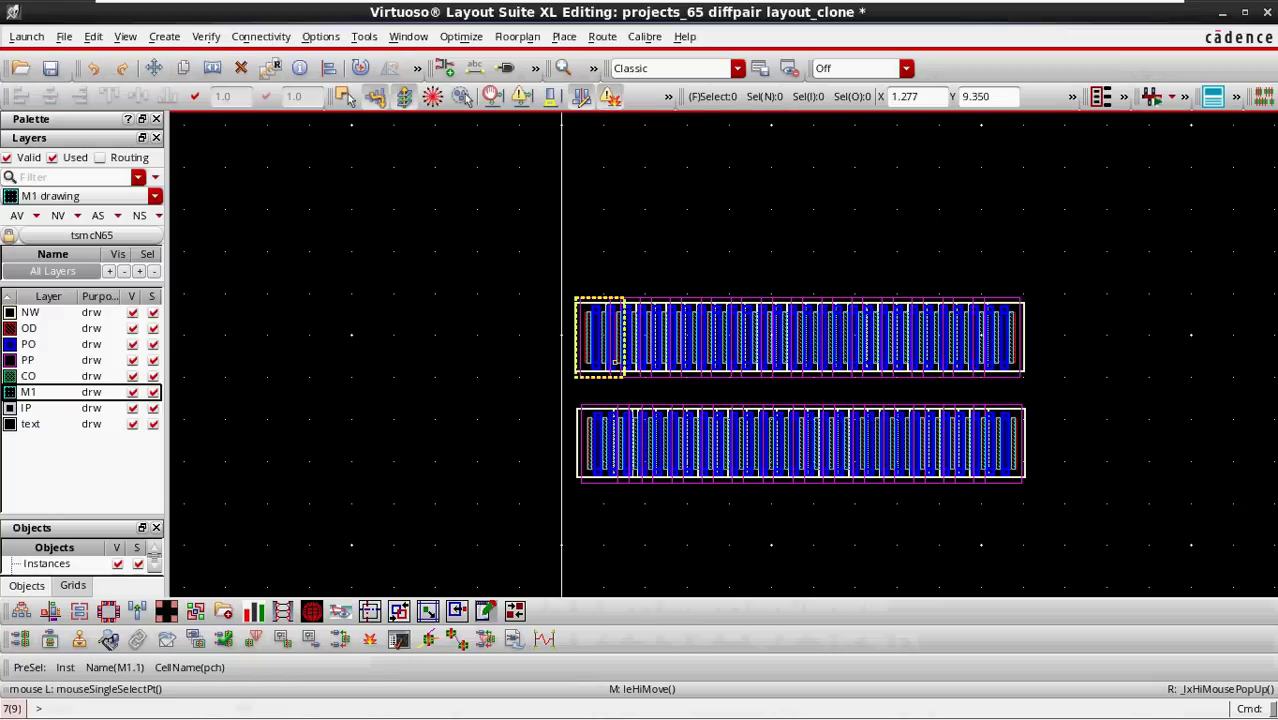
# - Place a single M2_M1 via with 2 rows and 1 column at the upper end of M1.1's first source contact
pyautogui.keyDown('ctrl'); pyautogui.scroll(2, 602, 312); pyautogui.keyUp('ctrl')
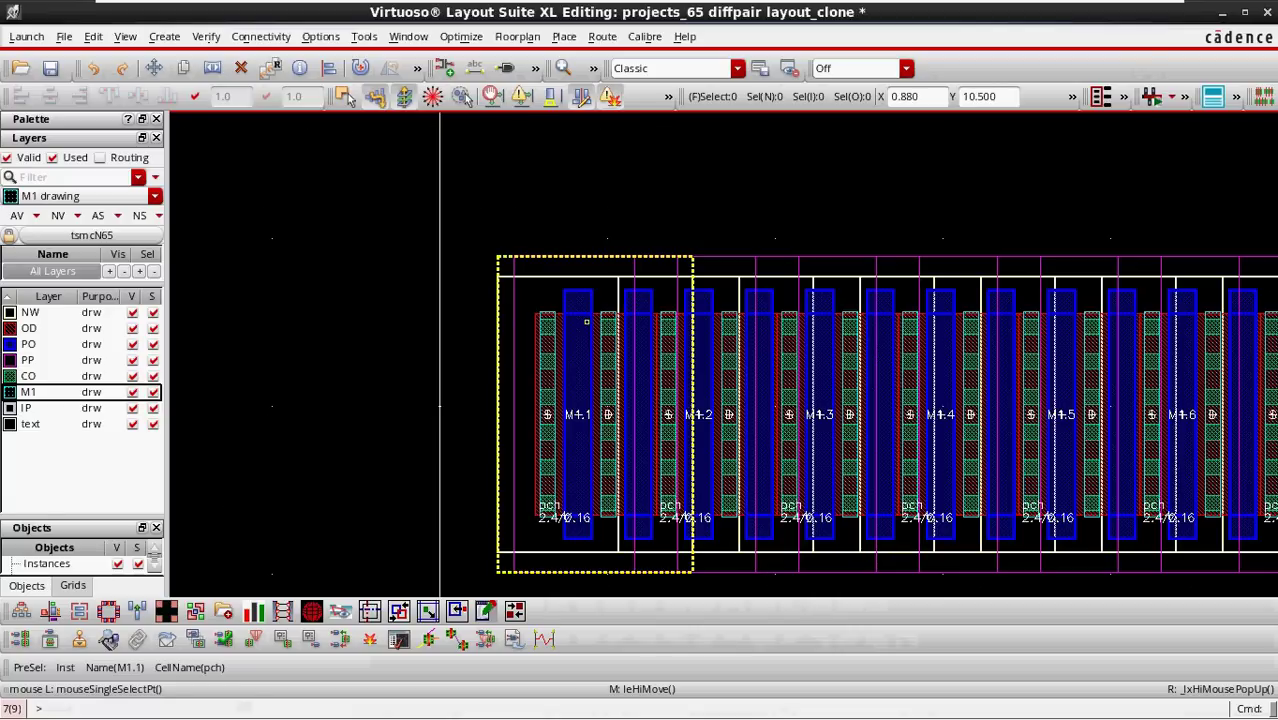
pyautogui.press('o')
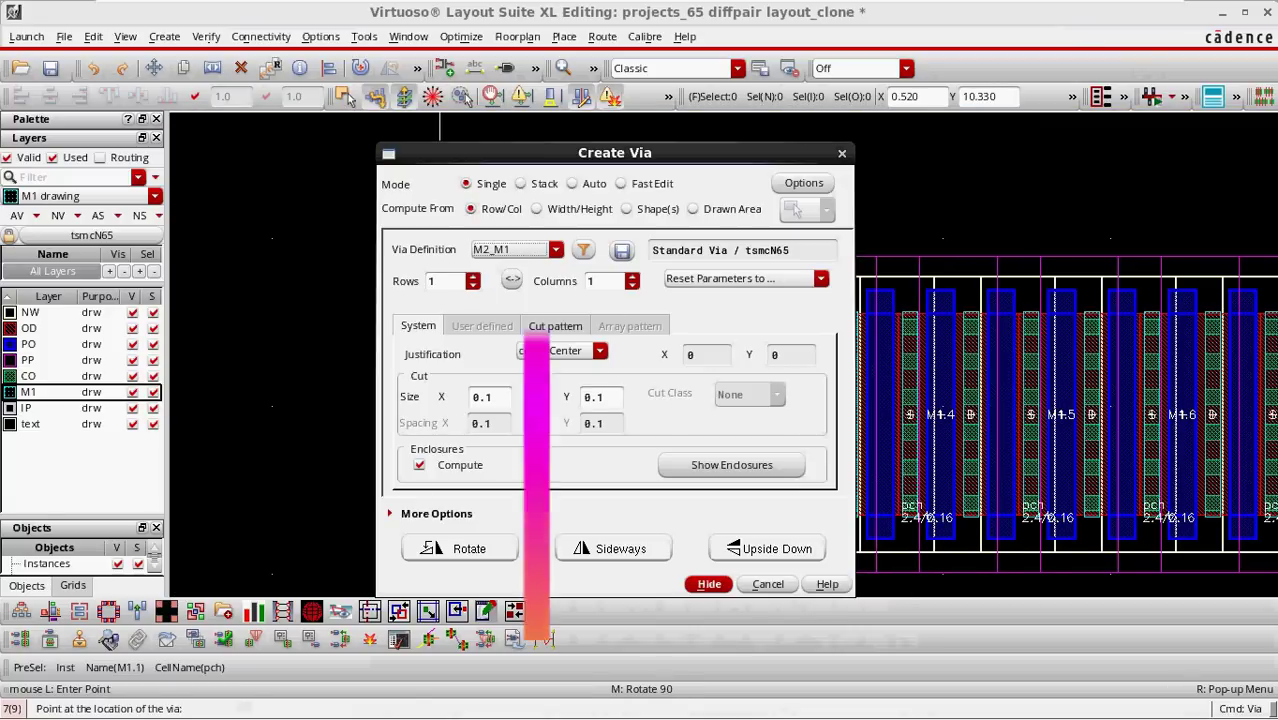
pyautogui.click(473, 277)
pyautogui.click(709, 584)
pyautogui.scroll(2, 545, 342)
pyautogui.click(565, 359)
pyautogui.press('Escape')
pyautogui.scroll(-3, 455, 340)
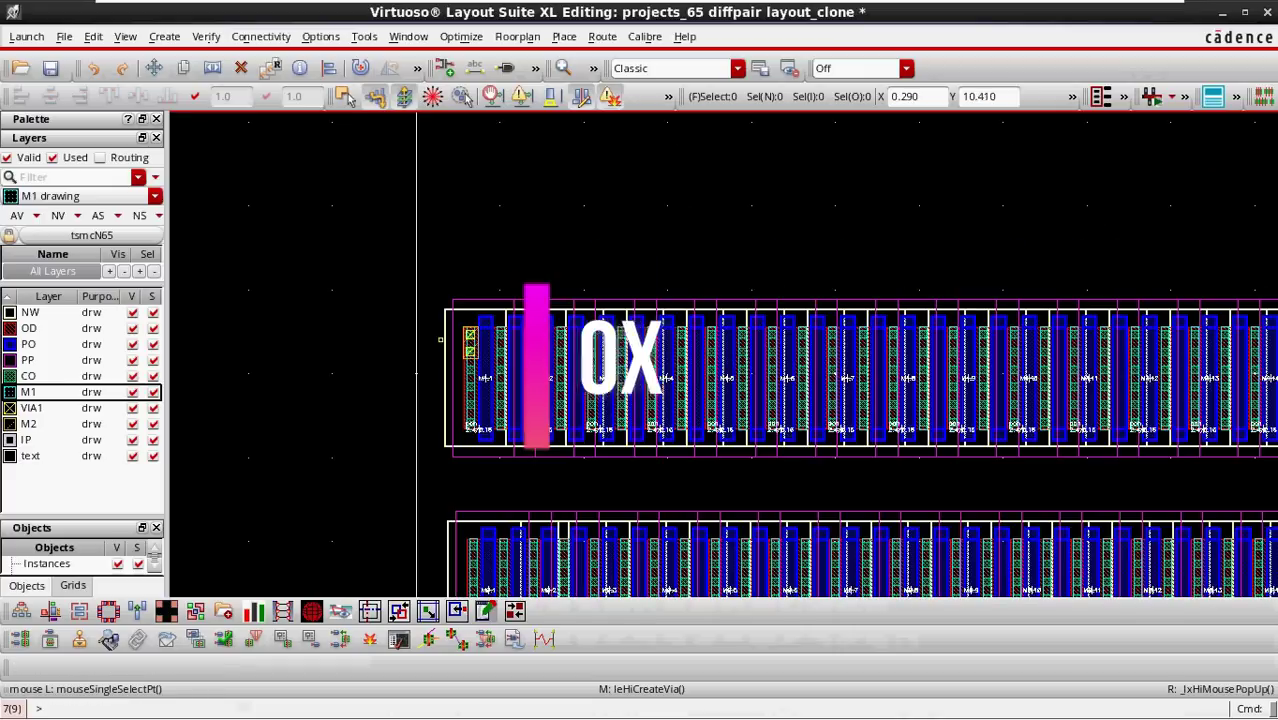
# - Copy the M1.1 source via as an array onto the source contacts of M1.2 through M1.14
pyautogui.scroll(-1, 486, 373)
pyautogui.click(985, 706)
pyautogui.scroll(3, 480, 358)
pyautogui.click(479, 305)
pyautogui.press('c')
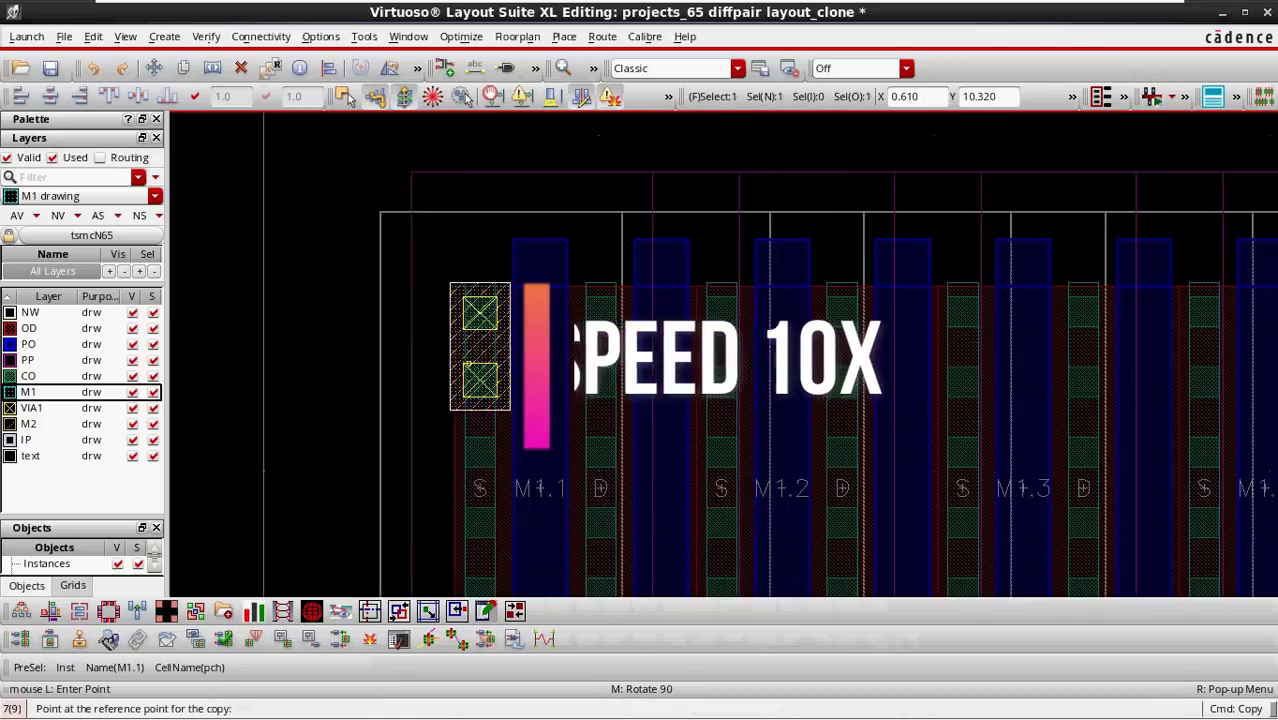
pyautogui.press('F3')
pyautogui.click(542, 505)
pyautogui.click(489, 342)
pyautogui.scroll(2, 580, 345)
pyautogui.click(737, 347)
pyautogui.scroll(-1, 728, 347)
pyautogui.press('Escape')
pyautogui.press('c')
pyautogui.press('F3')
pyautogui.click(540, 505)
pyautogui.click(212, 236)
pyautogui.scroll(2, 702, 230)
pyautogui.click(648, 281)
pyautogui.scroll(-5, 648, 281)
pyautogui.scroll(5, 706, 285)
pyautogui.click(787, 151)
pyautogui.scroll(-5, 800, 222)
pyautogui.press('Escape')
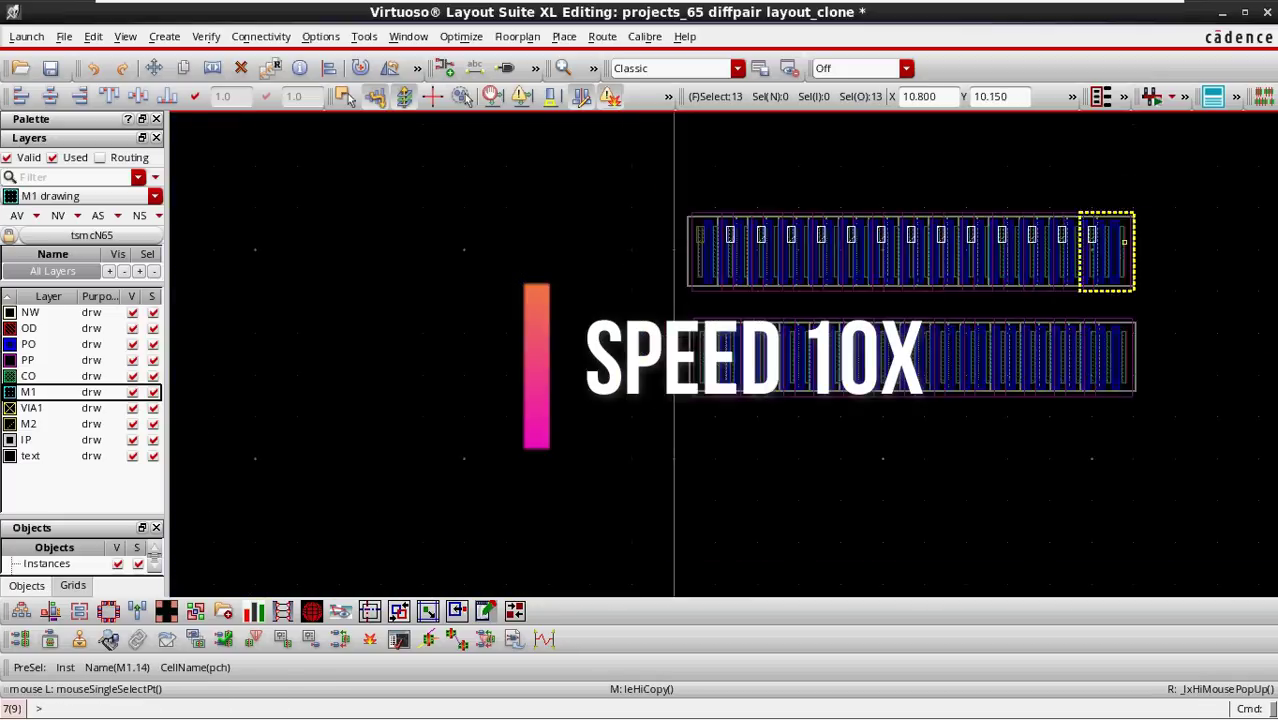
# - Copy one source via onto the last source contact at the far end of M1.14
pyautogui.scroll(2, 1037, 234)
pyautogui.moveTo(1028, 212); pyautogui.dragTo(192, 270)
pyautogui.scroll(2, 1004, 227)
pyautogui.click(998, 203)
pyautogui.press('c')
pyautogui.click(998, 203)
pyautogui.scroll(2, 1000, 205)
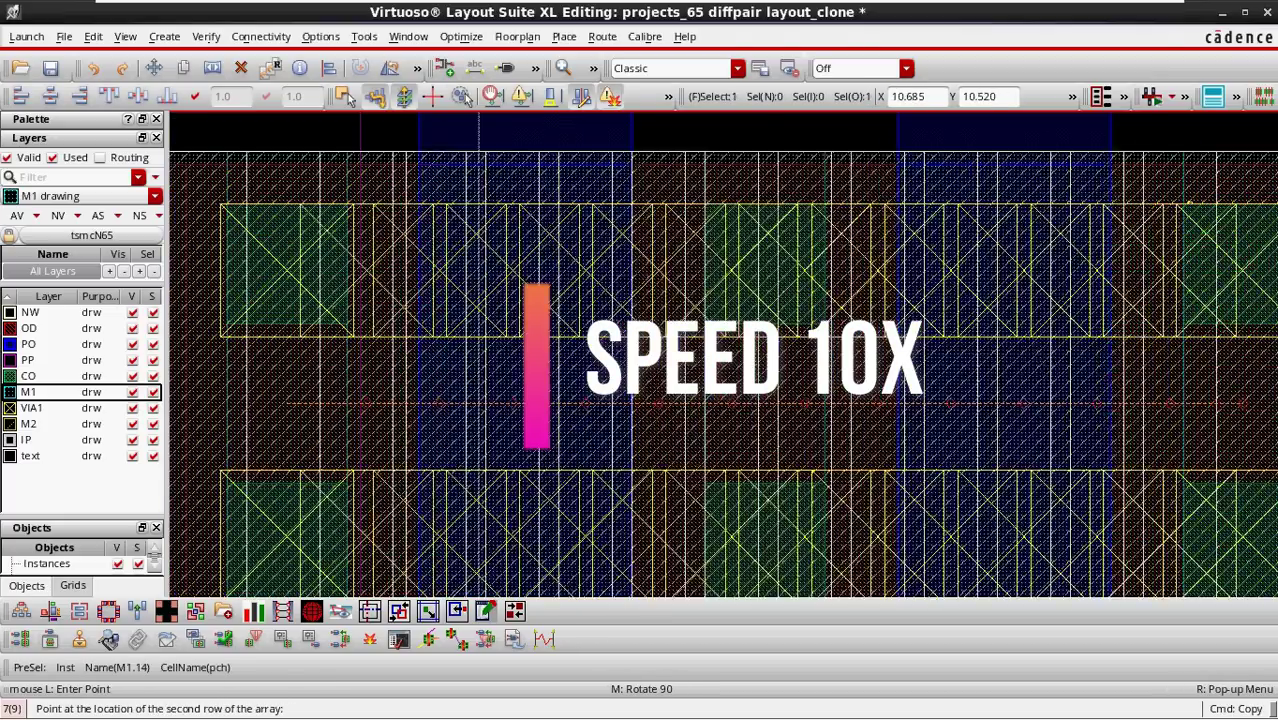
pyautogui.press('F3')
pyautogui.click(542, 505)
pyautogui.click(1097, 259)
# - Copy the complete row of source vias down to the lower end of the M1 contacts
pyautogui.scroll(-3, 1031, 313)
pyautogui.moveTo(1053, 292); pyautogui.dragTo(605, 328)
pyautogui.scroll(2, 607, 332)
pyautogui.press('c')
pyautogui.press('F3')
pyautogui.click(541, 505)
pyautogui.click(680, 241)
pyautogui.scroll(3, 677, 393)
pyautogui.click(716, 271)
# - Shift the copied via row one contact sideways onto the M1 drains and delete the surplus via
pyautogui.press('m')
pyautogui.click(747, 348)
pyautogui.click(870, 348)
pyautogui.scroll(-2, 793, 362)
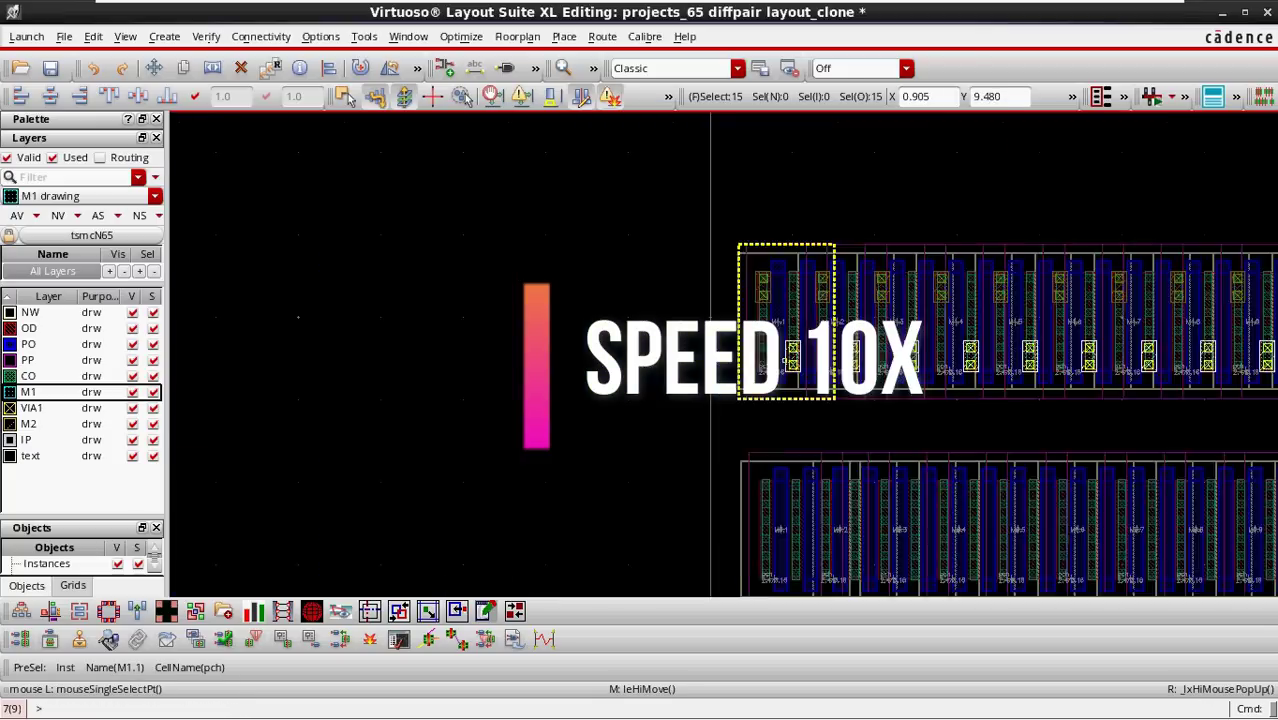
pyautogui.click(1016, 362)
pyautogui.press('Delete')
# - Make M2 drawing the active layer and measure the height of the first source via with a ruler
pyautogui.scroll(-1, 1064, 332)
pyautogui.scroll(-1, 1095, 252)
pyautogui.press('p')
pyautogui.scroll(4, 617, 285)
pyautogui.click(29, 424)
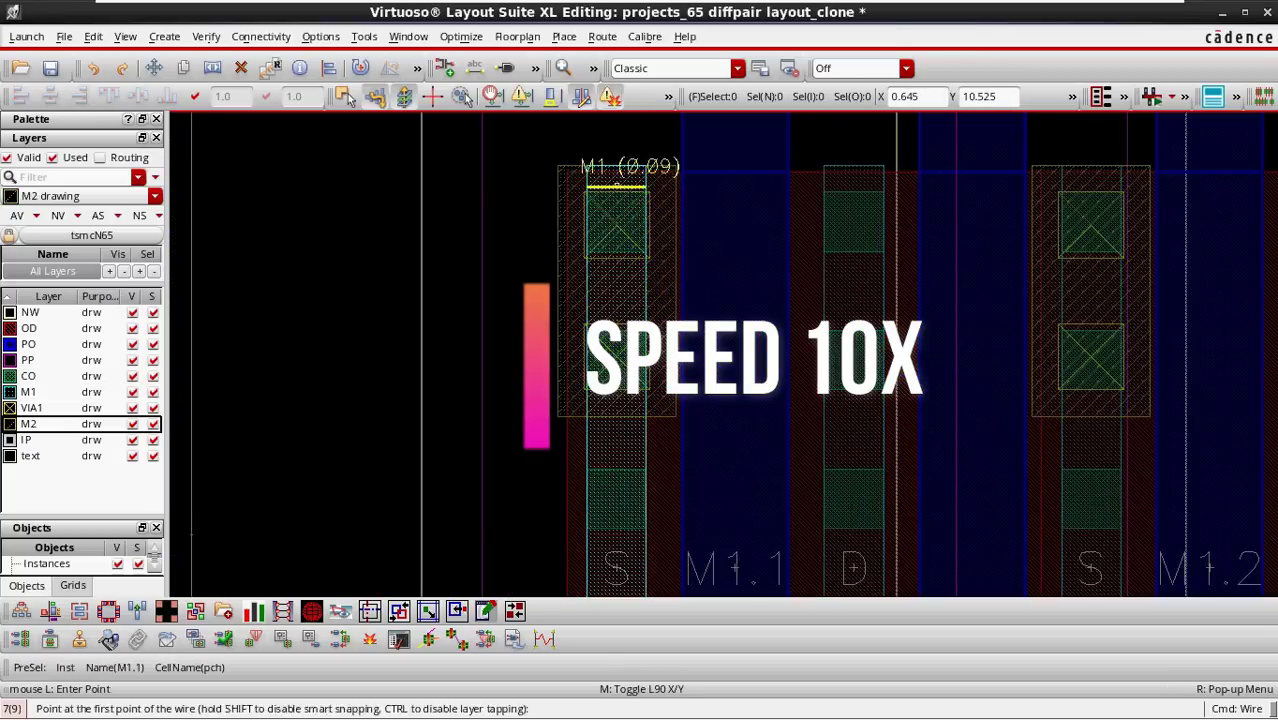
pyautogui.press('k')
pyautogui.click(676, 166)
pyautogui.click(676, 416)
# - Draw a horizontal M2 wire of width 0.38 across all source vias of the M1 row
pyautogui.press('p')
pyautogui.press('F3')
pyautogui.doubleClick(352, 297)
pyautogui.write('0.38')
pyautogui.click(365, 533)
pyautogui.click(676, 291)
pyautogui.scroll(-4, 676, 291)
pyautogui.scroll(4, 1110, 291)
pyautogui.scroll(2, 893, 291)
pyautogui.doubleClick(963, 292)
# - Draw a second horizontal M2 wire across all drain vias of the M1 row
pyautogui.scroll(-5, 963, 292)
pyautogui.scroll(2, 950, 351)
pyautogui.click(964, 351)
pyautogui.scroll(1, 613, 288)
pyautogui.doubleClick(698, 266)
pyautogui.press('a')
pyautogui.scroll(-1, 556, 251)
# - Set up a stacked via that starts on PO and ends on M2
pyautogui.press('o')
pyautogui.click(519, 183)
pyautogui.click(493, 277)
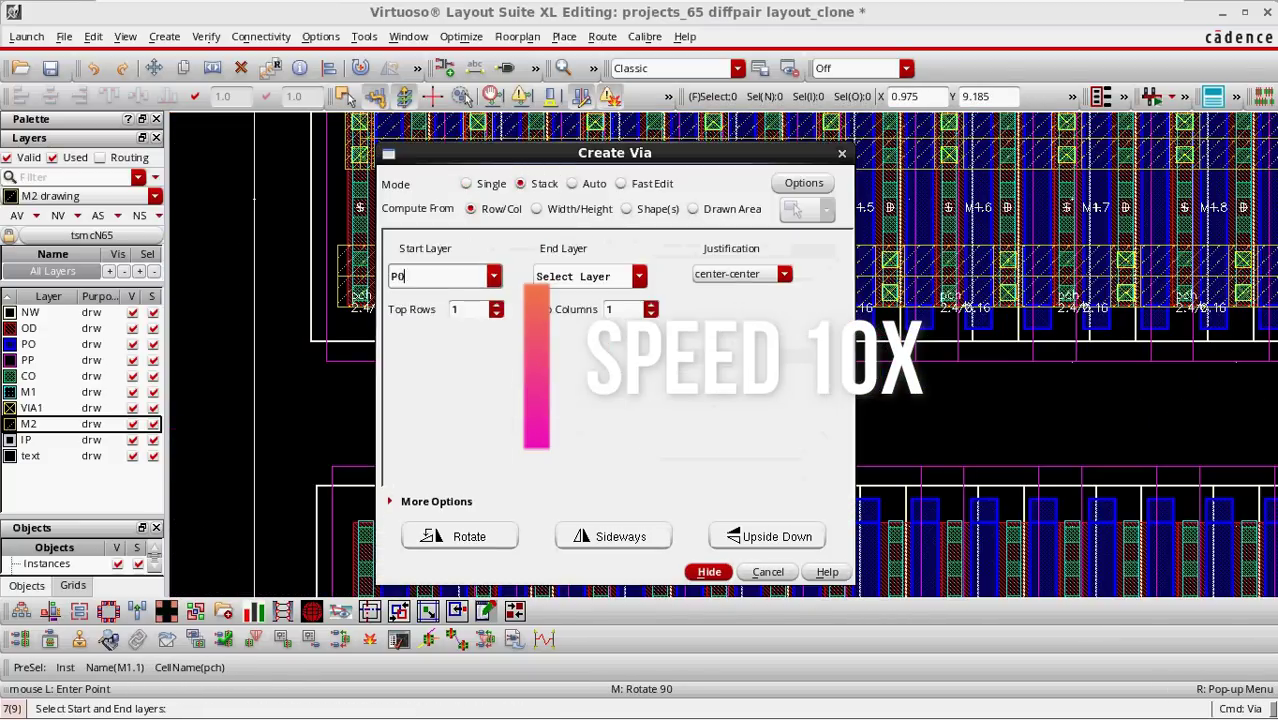
pyautogui.click(440, 353)
pyautogui.click(642, 277)
# - Set the stack's top columns to 50 and place it along the lower ends of the M1 row's gates
pyautogui.moveTo(613, 153); pyautogui.dragTo(21, 147)
pyautogui.write('49')
pyautogui.scroll(-3, 859, 383)
pyautogui.scroll(1, 859, 383)
pyautogui.scroll(-1, 792, 381)
pyautogui.click(57, 299)
pyautogui.scroll(1, 889, 373)
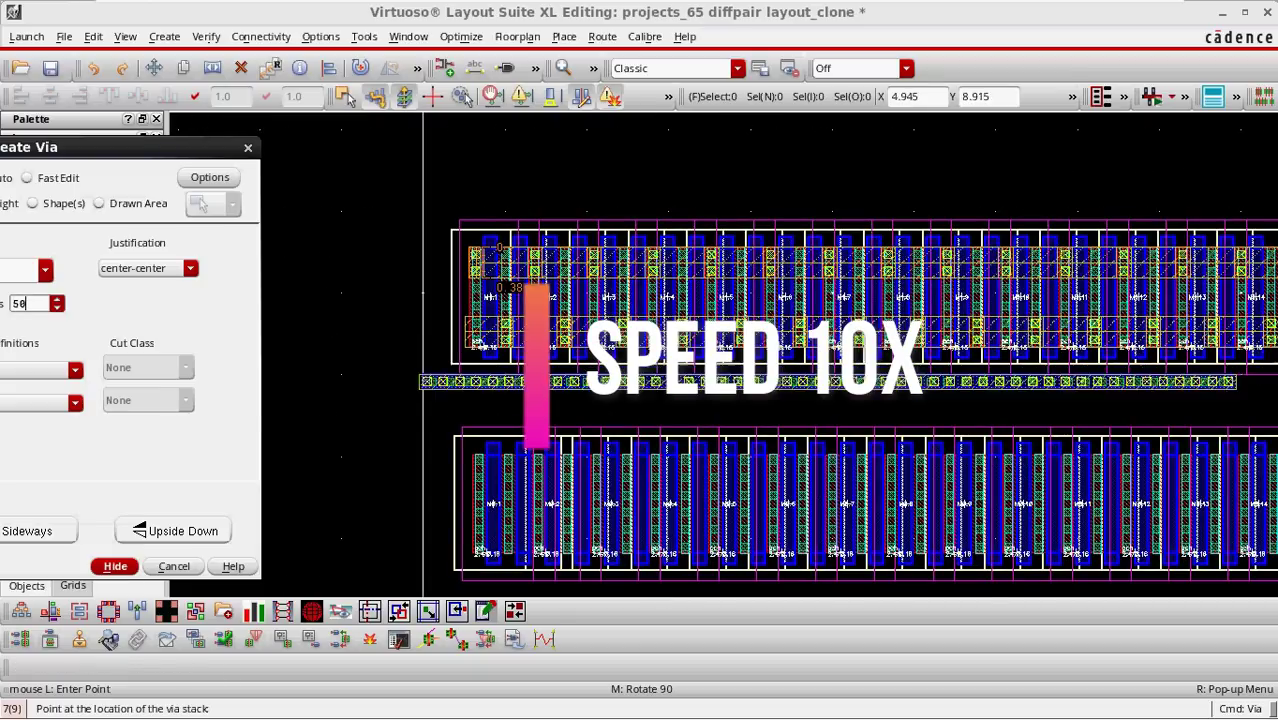
pyautogui.scroll(-1, 905, 371)
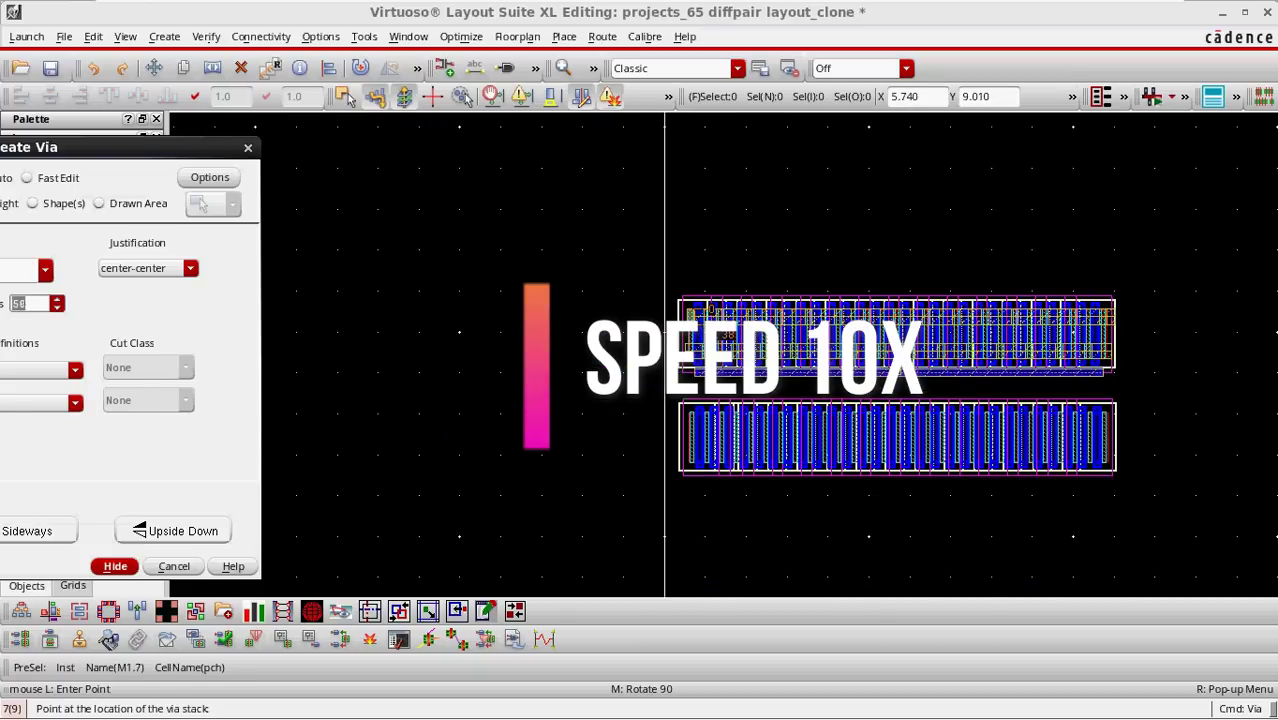
pyautogui.click(899, 371)
pyautogui.press('Escape')
# - Align the PO-to-M2 via stack's edge with the lower ends of the M1 row's gates
pyautogui.scroll(4, 697, 366)
pyautogui.press('a')
pyautogui.scroll(2, 715, 459)
pyautogui.scroll(-5, 715, 459)
pyautogui.scroll(3, 976, 294)
pyautogui.scroll(1, 1010, 262)
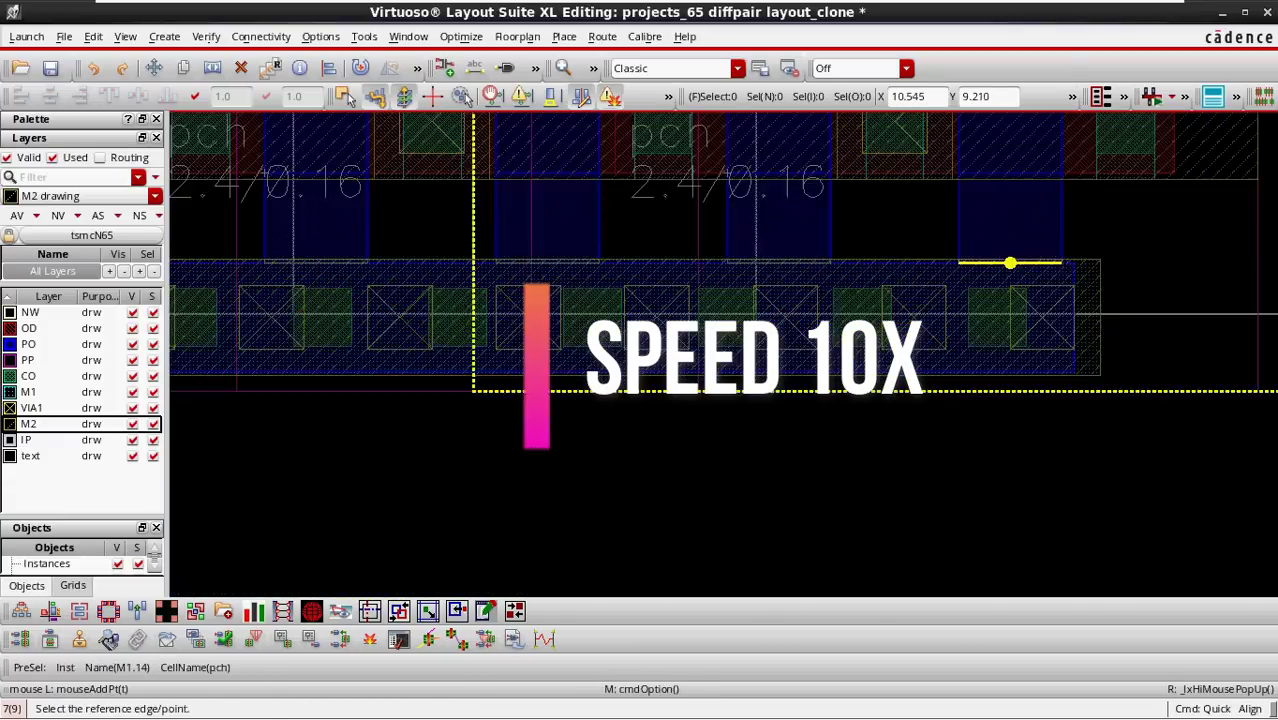
pyautogui.press('Escape')
pyautogui.scroll(-2, 957, 460)
pyautogui.press('f')
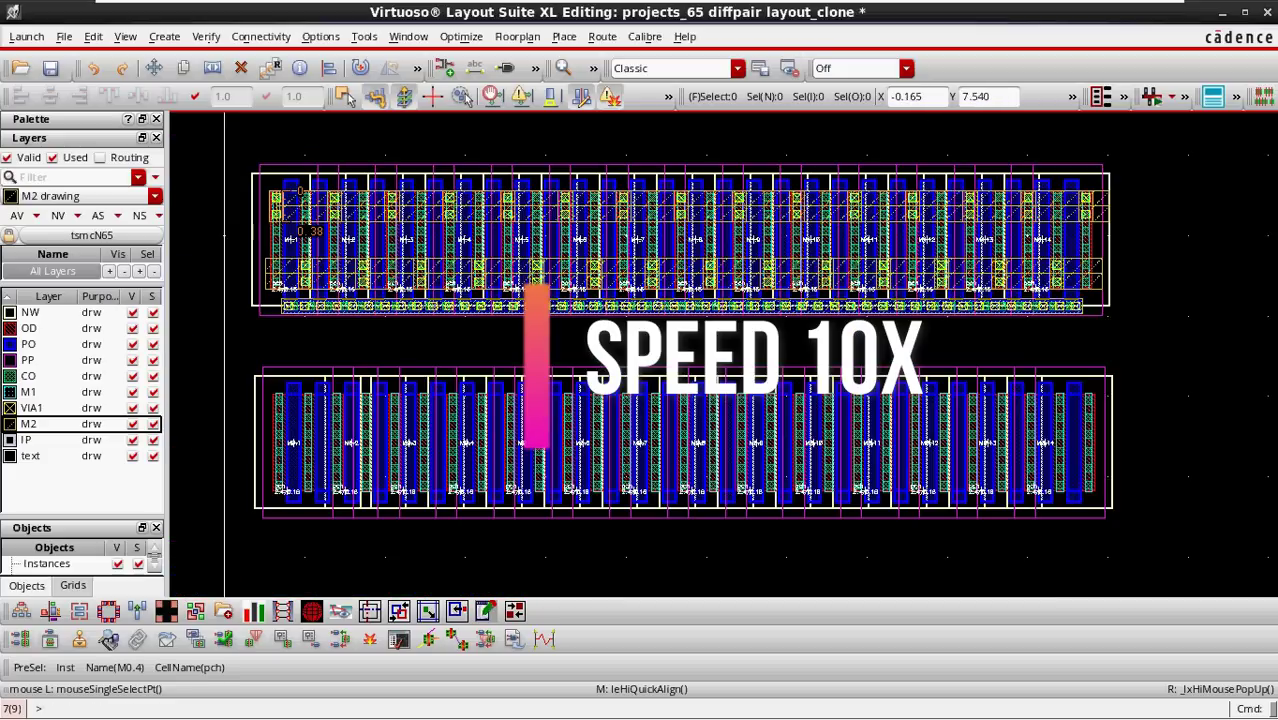
# - Make instances unselectable and copy the M1 row's vias and M2 wires onto the M0 row
pyautogui.click(138, 564)
pyautogui.moveTo(231, 341); pyautogui.dragTo(1125, 162)
pyautogui.press('c')
pyautogui.click(291, 210)
pyautogui.scroll(1, 295, 412)
pyautogui.scroll(3, 261, 405)
pyautogui.click(588, 404)
# - Move the copied vias and wires into line with the M0 row's transistors and make instances selectable again
pyautogui.press('m')
pyautogui.click(488, 402)
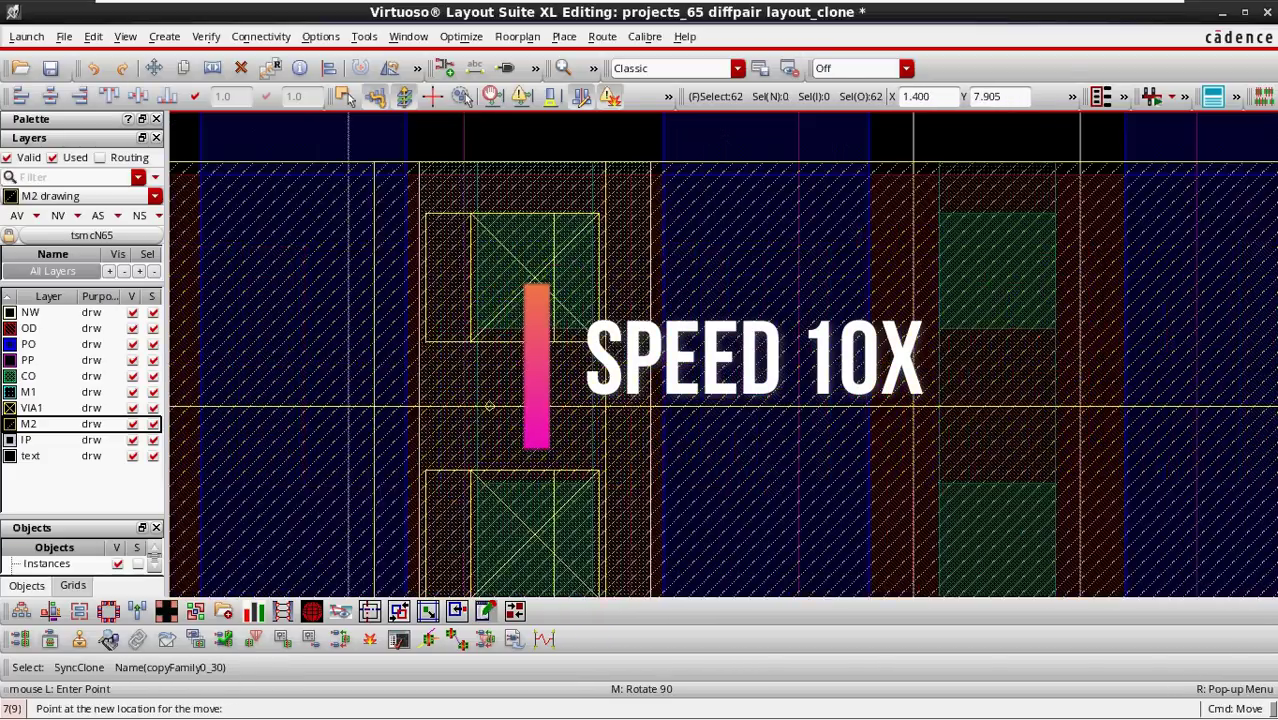
pyautogui.click(490, 402)
pyautogui.scroll(-5, 490, 402)
pyautogui.click(949, 343)
pyautogui.click(138, 564)
# - Flip the M0 row and its routing upside down and move it directly beneath the M1 row, with the gate via stacks facing
pyautogui.hotkey('ctrl', 'a')
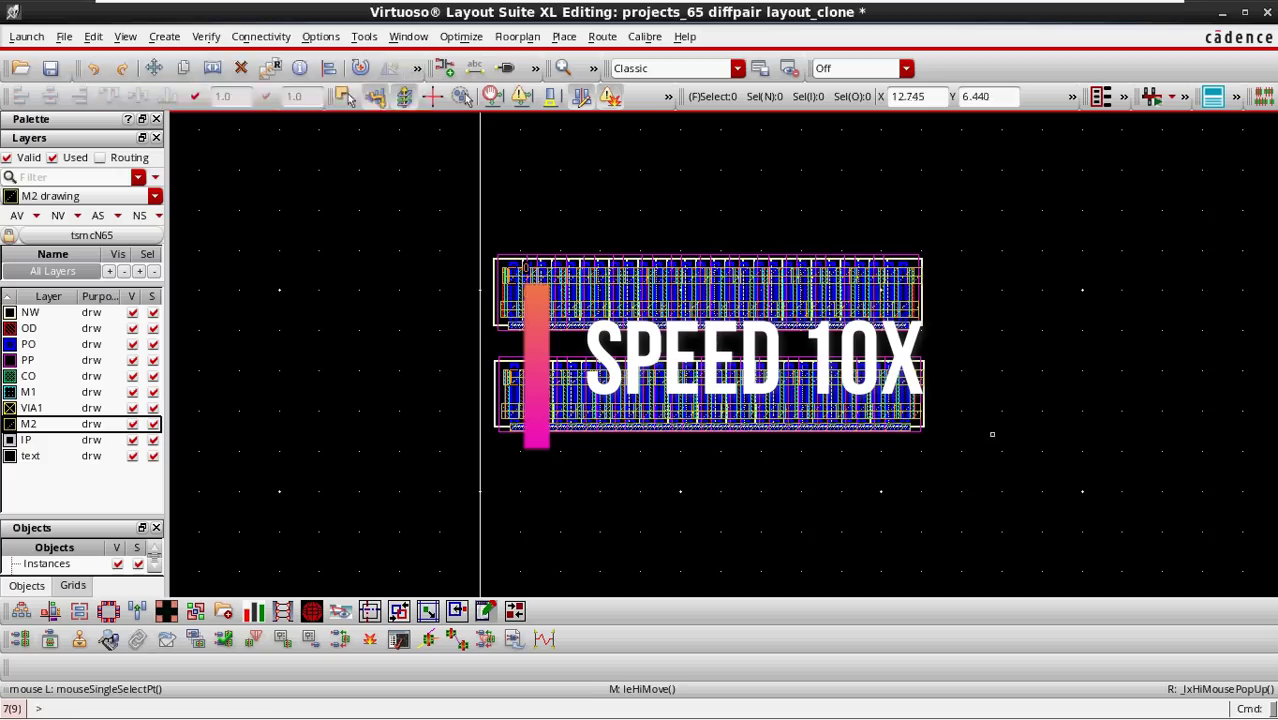
pyautogui.keyDown('ctrl'); pyautogui.scroll(3, 988, 352); pyautogui.keyUp('ctrl')
pyautogui.press('m')
pyautogui.scroll(3, 580, 364)
pyautogui.click(586, 403)
pyautogui.scroll(-2, 586, 300)
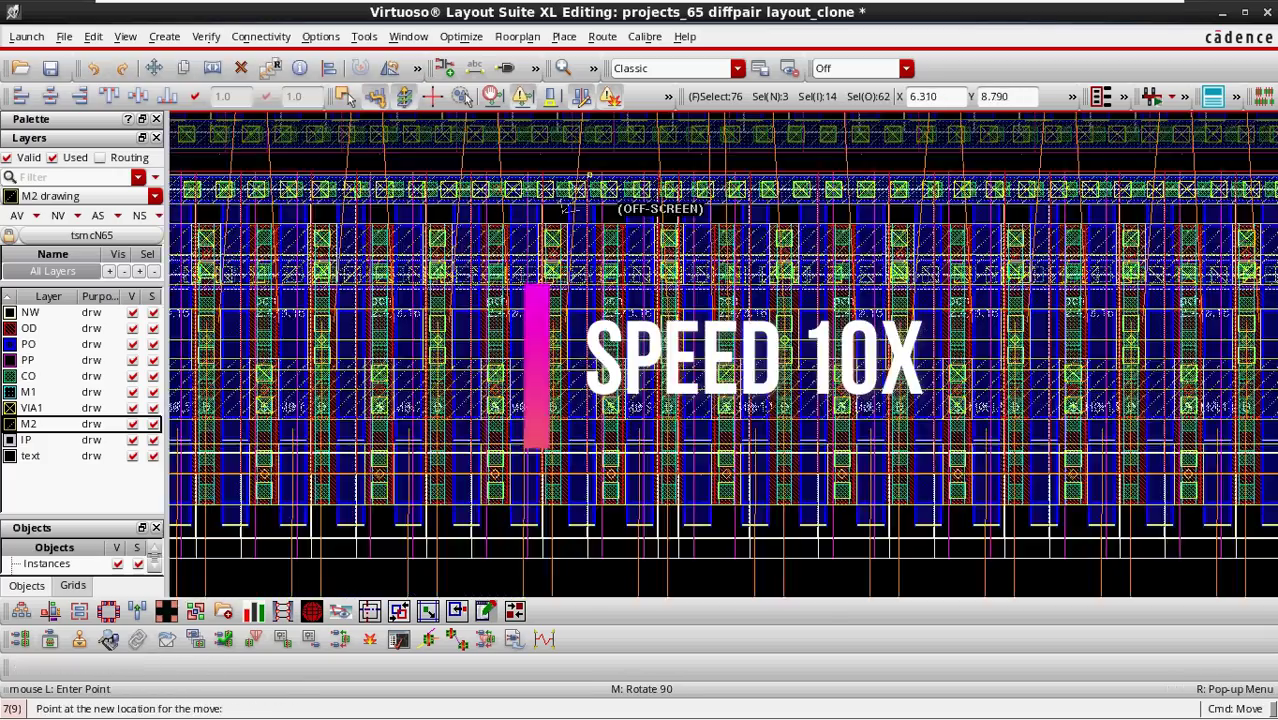
pyautogui.click(586, 213)
pyautogui.scroll(-2, 600, 215)
pyautogui.click(885, 254)
pyautogui.scroll(2, 885, 254)
pyautogui.keyDown('ctrl'); pyautogui.scroll(-3, 884, 254); pyautogui.keyUp('ctrl')
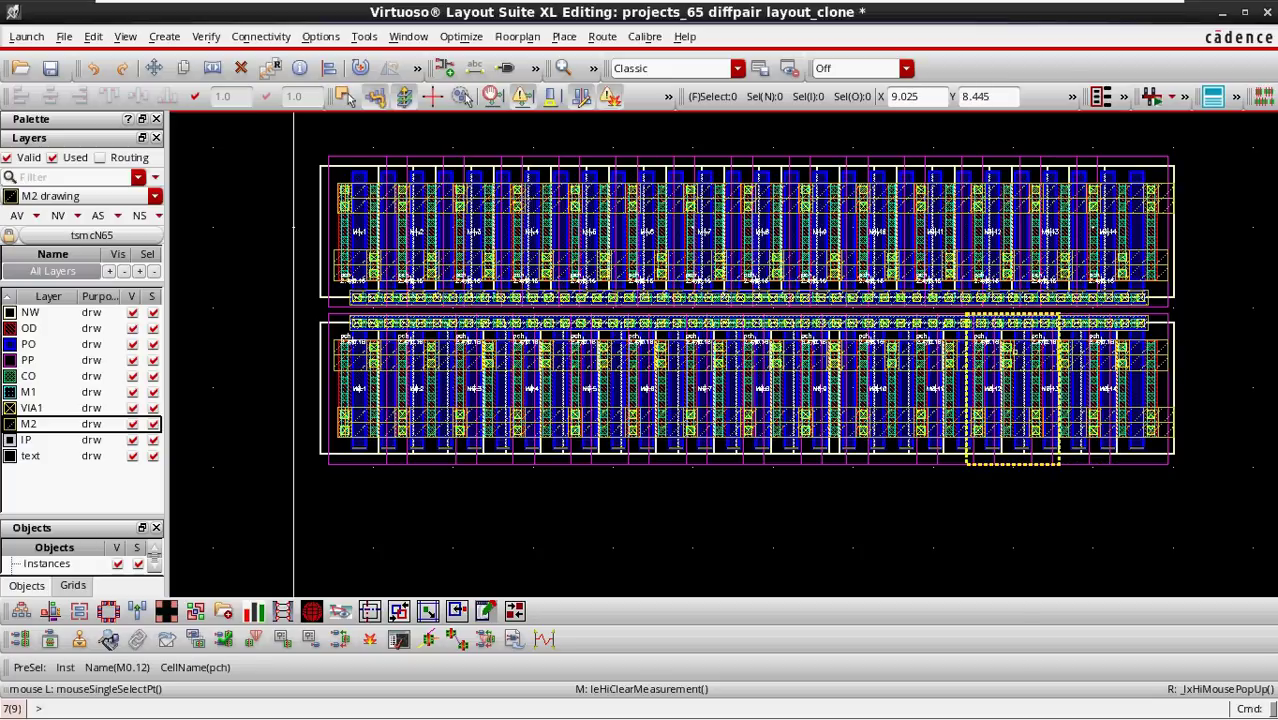
pyautogui.keyDown('ctrl'); pyautogui.scroll(-2, 560, 262); pyautogui.keyUp('ctrl')
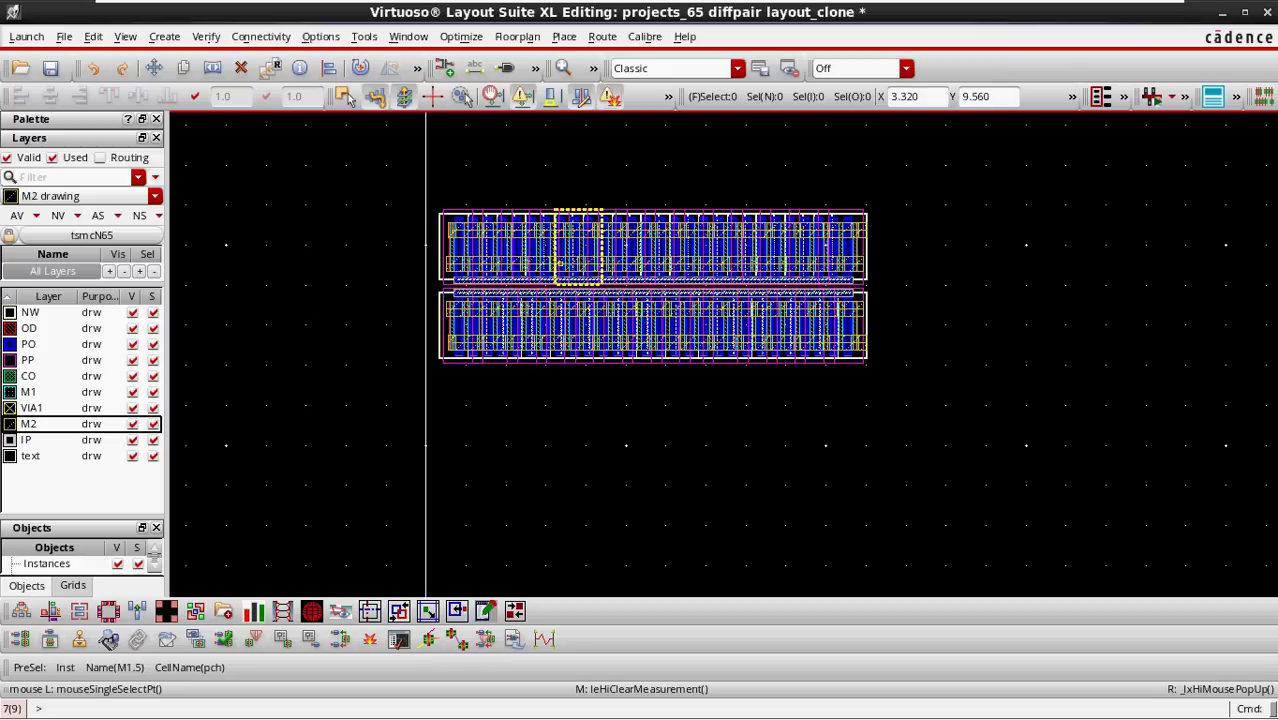
# - Select both routed rows and move them down towards the unrouted transistor rows
pyautogui.scroll(-1, 560, 264)
pyautogui.moveTo(772, 215); pyautogui.dragTo(496, 368)
pyautogui.click(772, 216)
pyautogui.press('m')
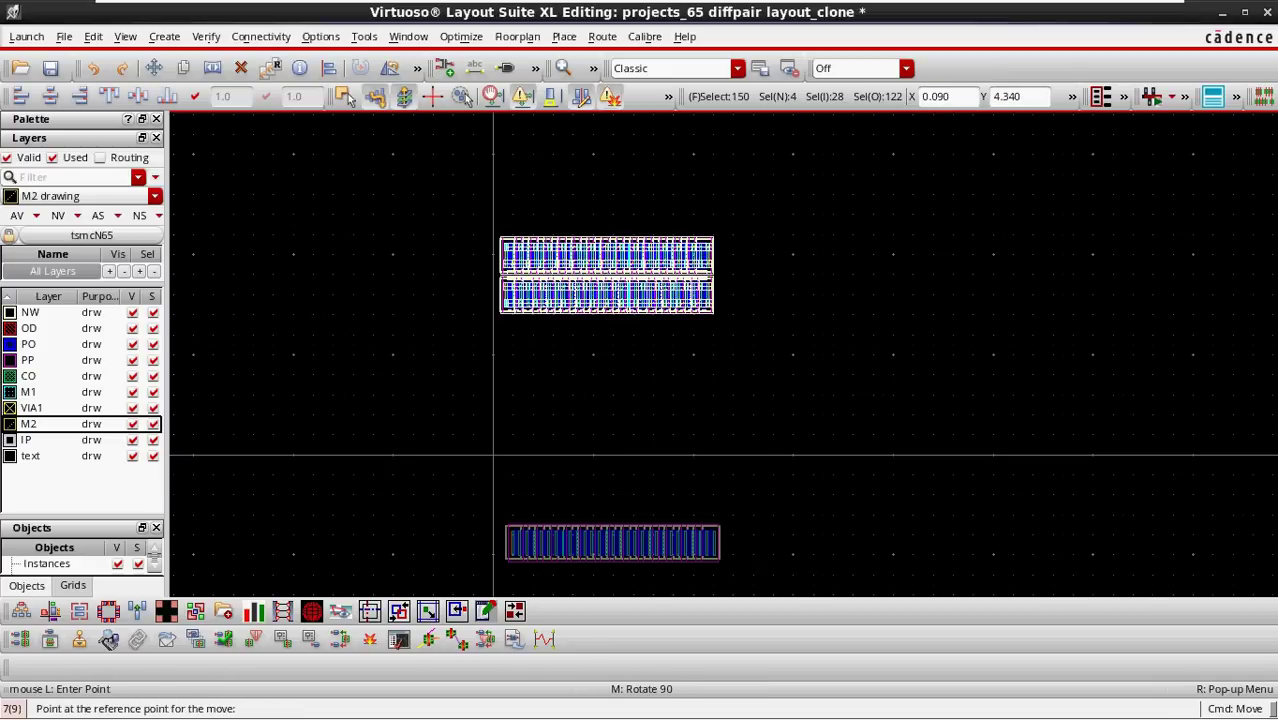
pyautogui.click(595, 237)
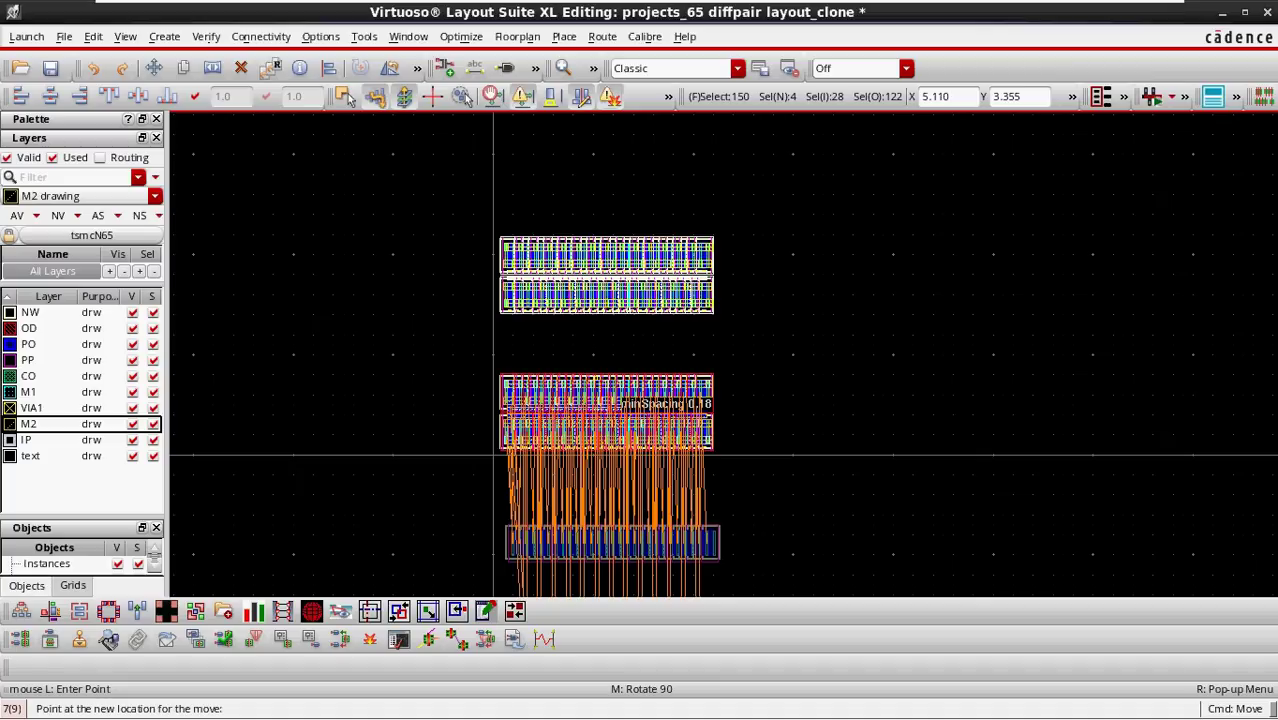
pyautogui.click(598, 376)
# - Move the lowest unrouted transistor row up, close beneath the other unrouted row
pyautogui.scroll(-2, 754, 327)
pyautogui.moveTo(773, 405); pyautogui.dragTo(621, 541)
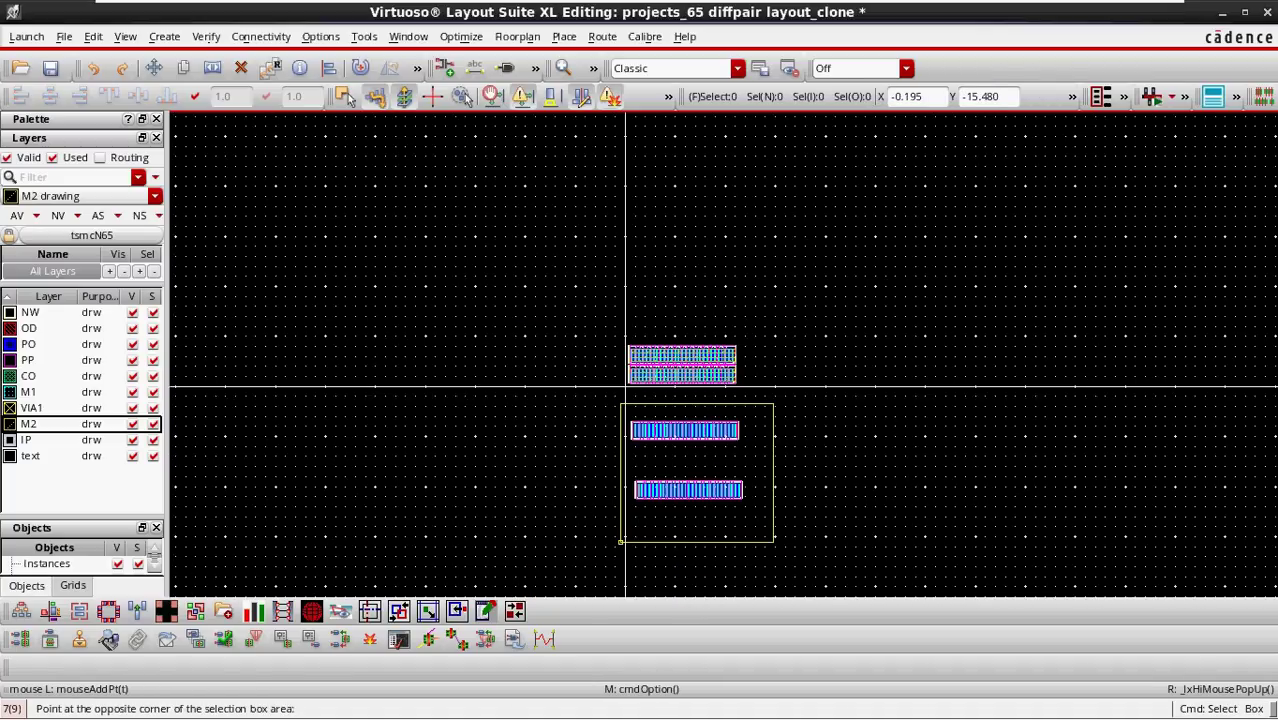
pyautogui.click(621, 541)
pyautogui.moveTo(780, 465); pyautogui.dragTo(625, 509)
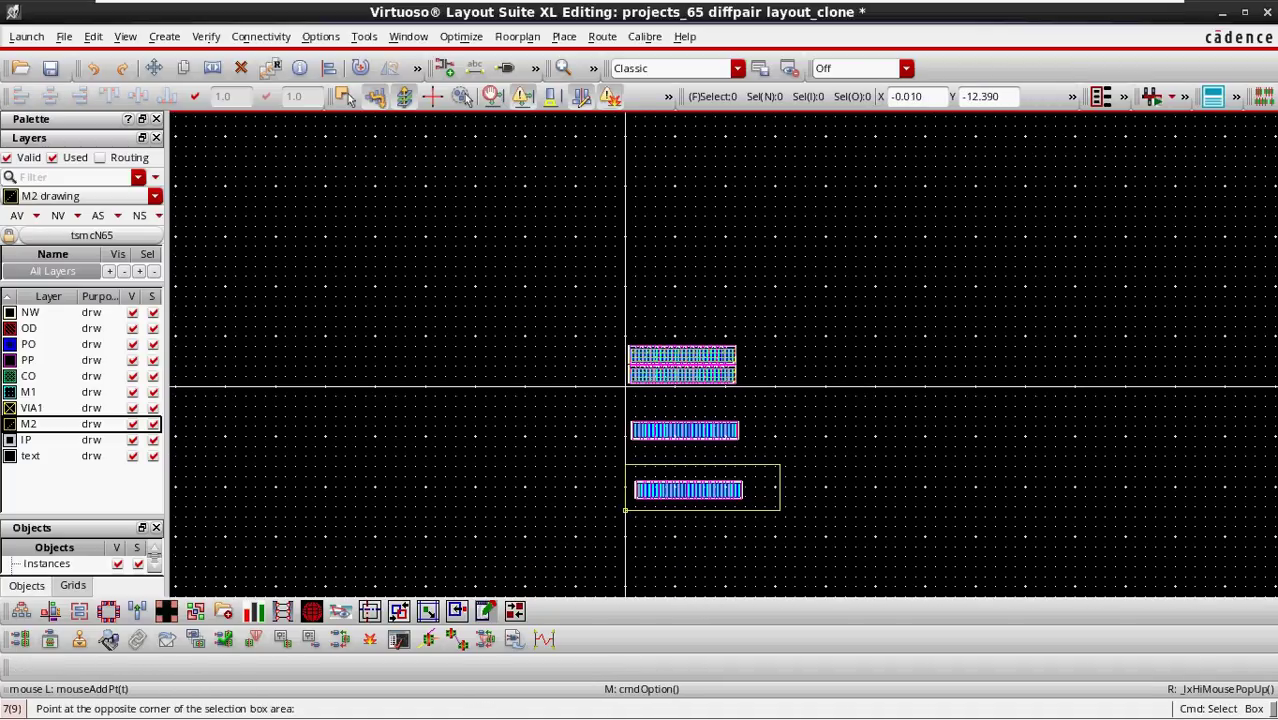
pyautogui.click(625, 509)
pyautogui.press('m')
pyautogui.click(652, 466)
# - Move both unrouted transistor rows together up towards the routed pair
pyautogui.moveTo(787, 405); pyautogui.dragTo(620, 465)
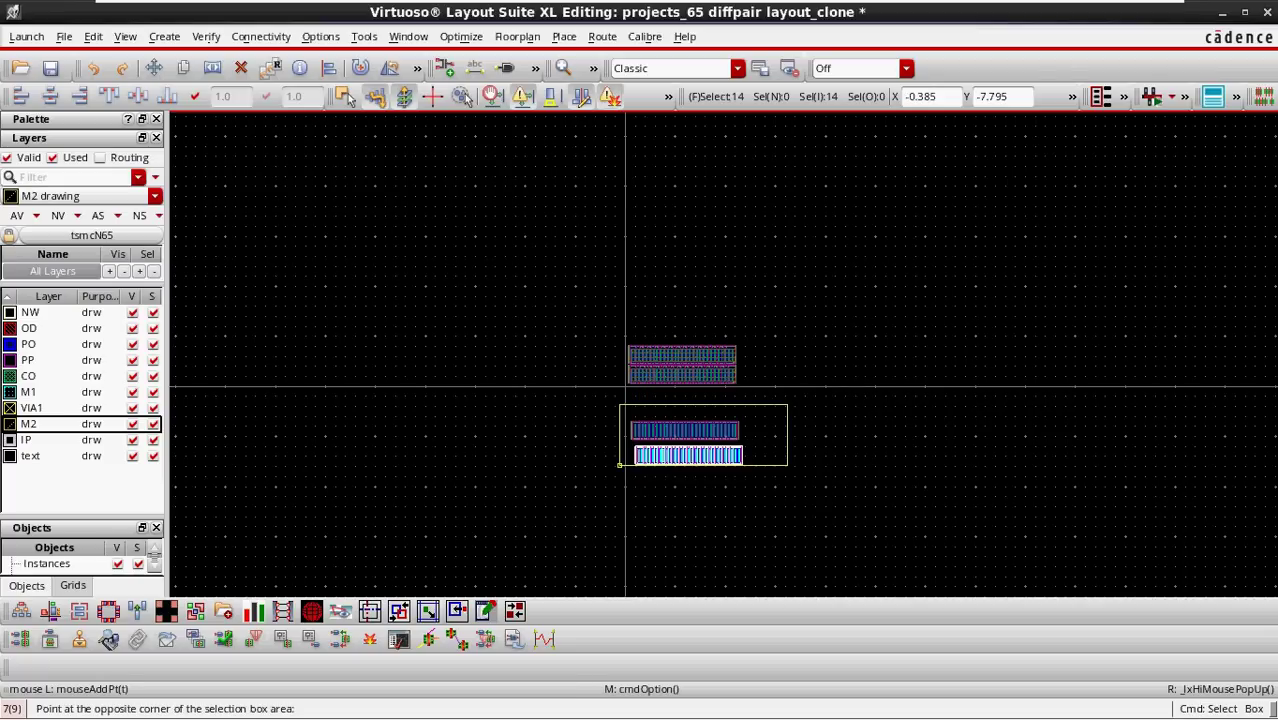
pyautogui.click(619, 464)
pyautogui.press('m')
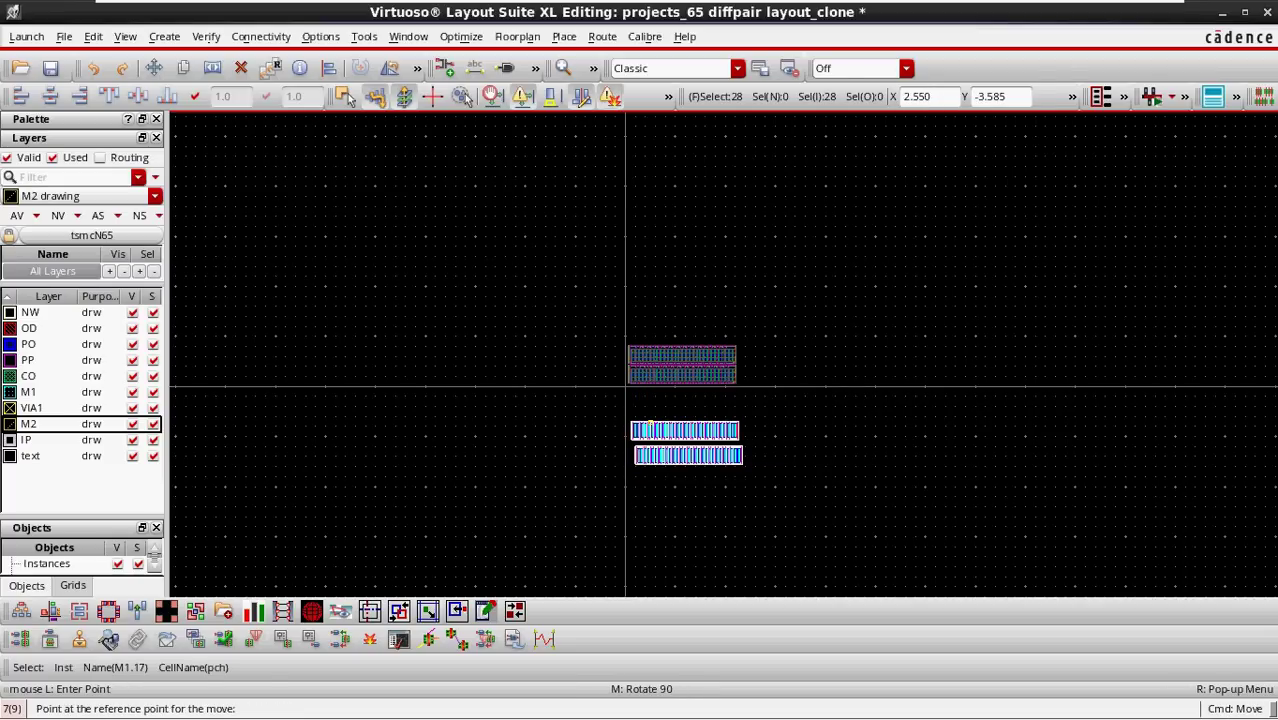
pyautogui.click(650, 426)
pyautogui.click(650, 401)
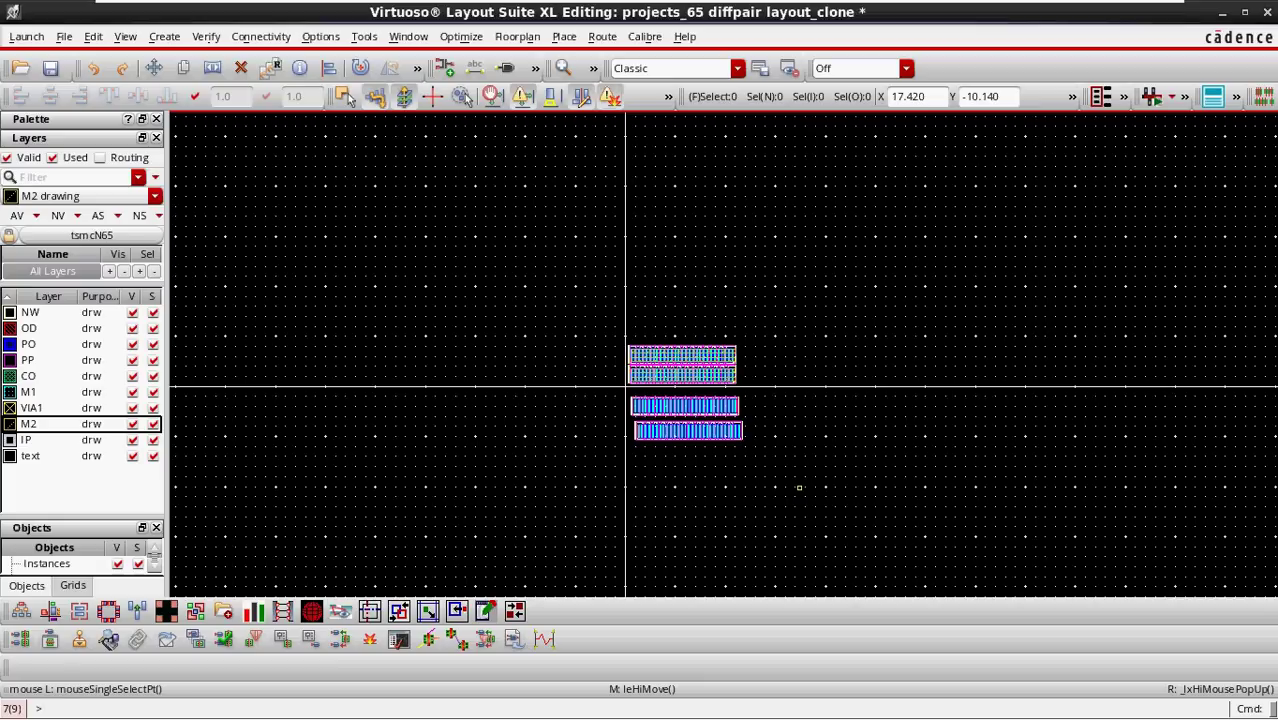
pyautogui.press('f')
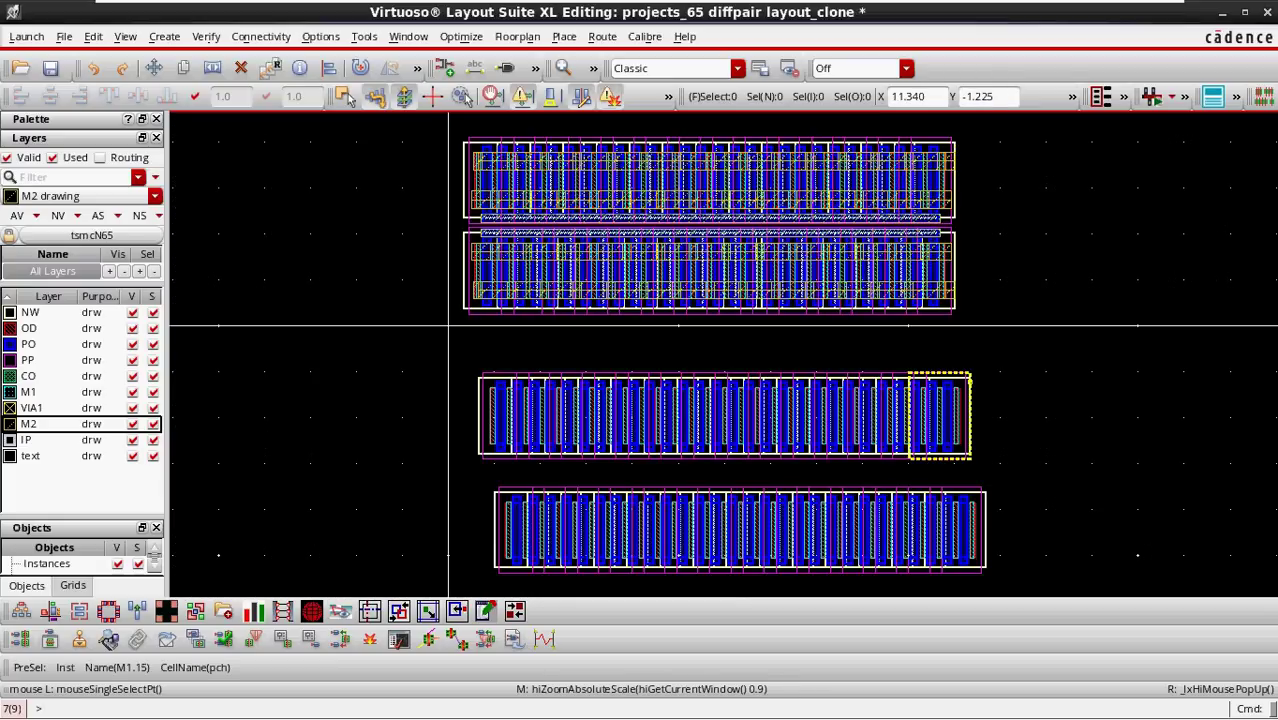
pyautogui.press('a')
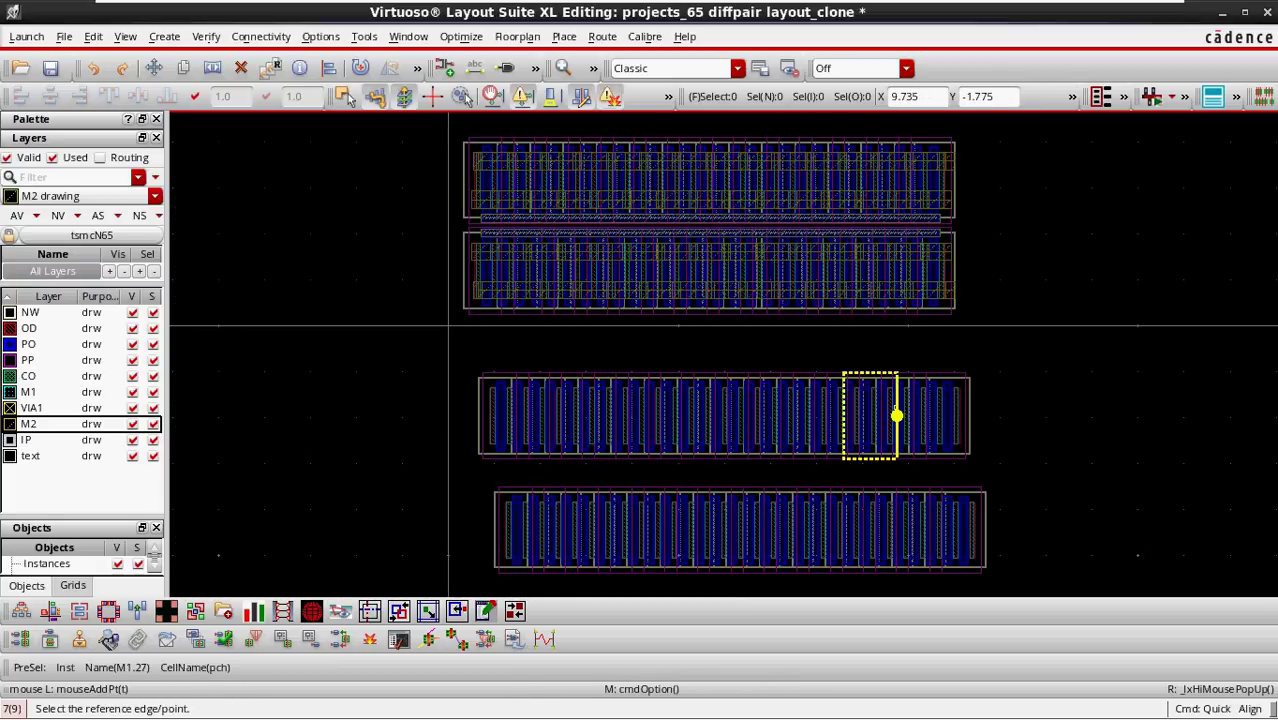
pyautogui.keyDown('ctrl'); pyautogui.scroll(3, 897, 415); pyautogui.keyUp('ctrl')
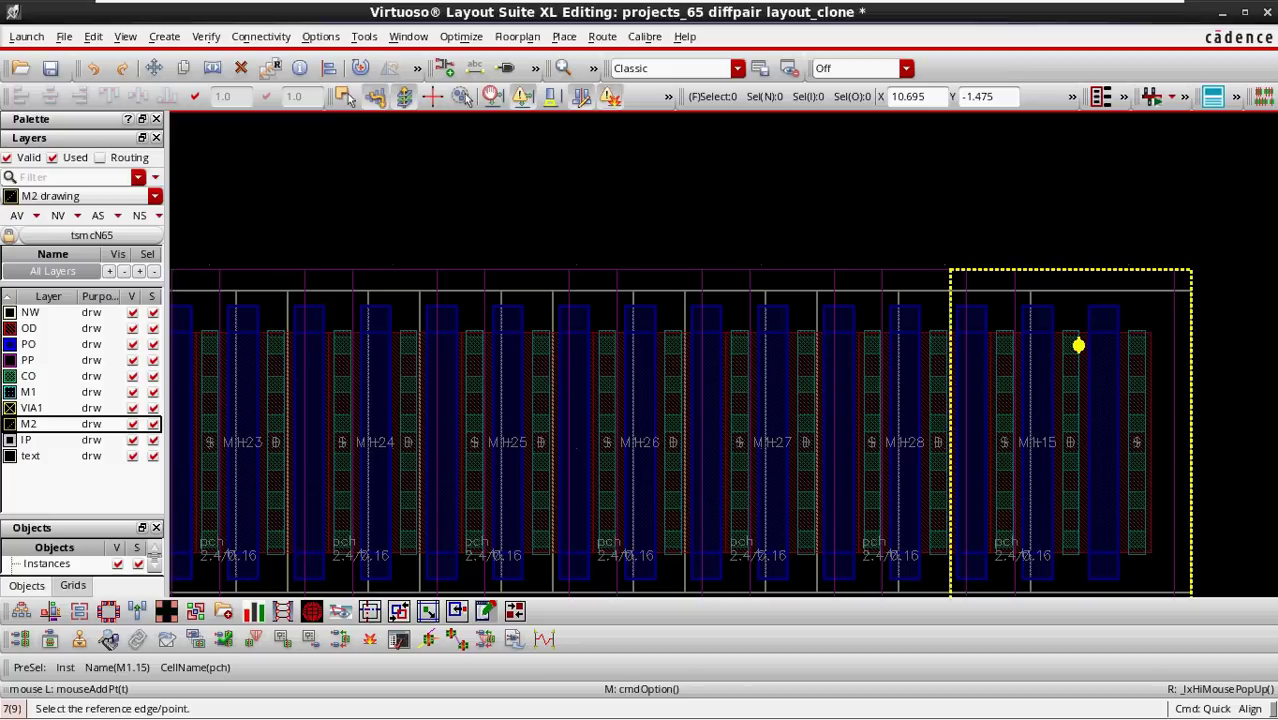
pyautogui.keyDown('ctrl'); pyautogui.scroll(-2, 1078, 345); pyautogui.keyUp('ctrl')
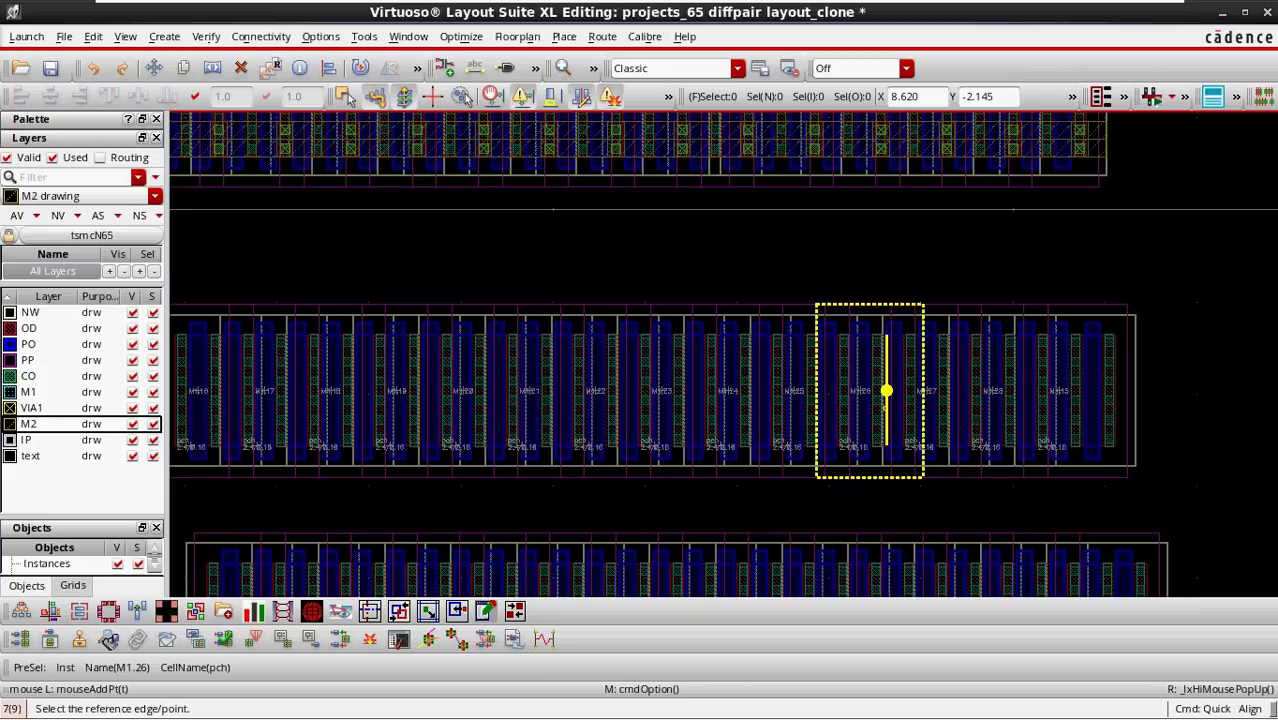
pyautogui.keyDown('ctrl'); pyautogui.scroll(-2, 886, 391); pyautogui.keyUp('ctrl')
pyautogui.keyDown('ctrl'); pyautogui.scroll(2, 517, 191); pyautogui.keyUp('ctrl')
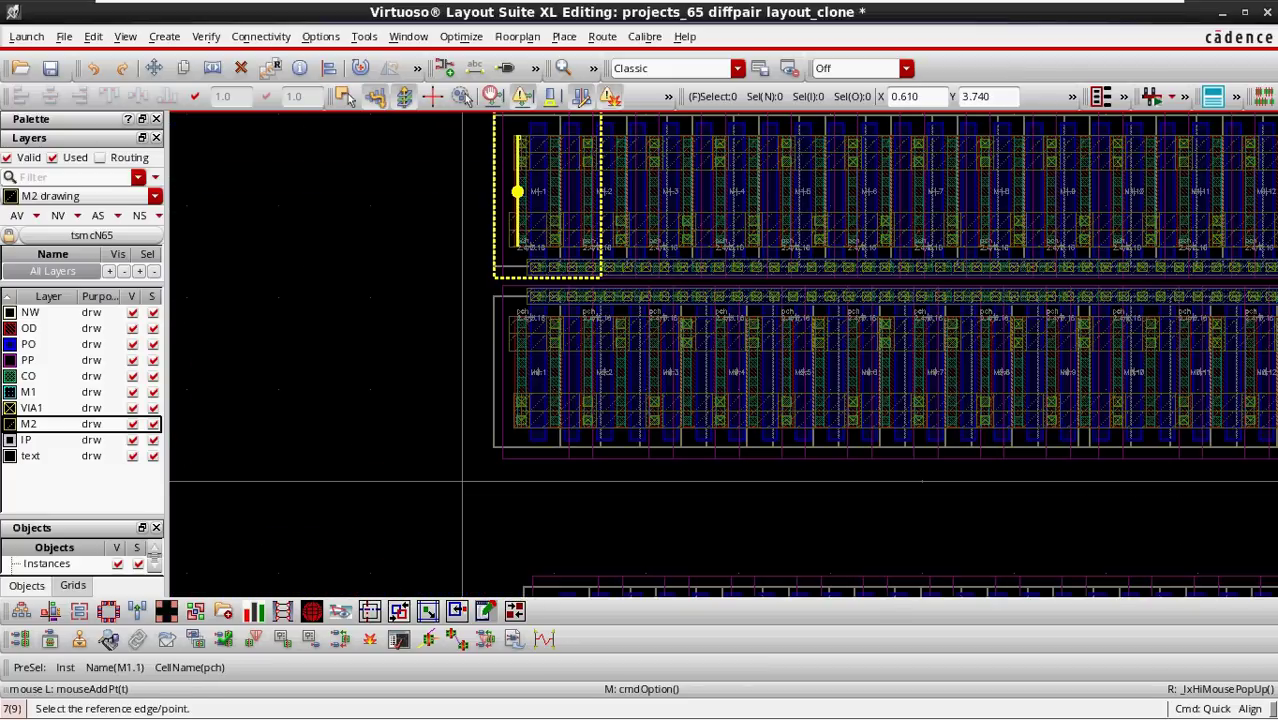
pyautogui.keyDown('ctrl'); pyautogui.scroll(2, 517, 191); pyautogui.keyUp('ctrl')
pyautogui.press('Escape')
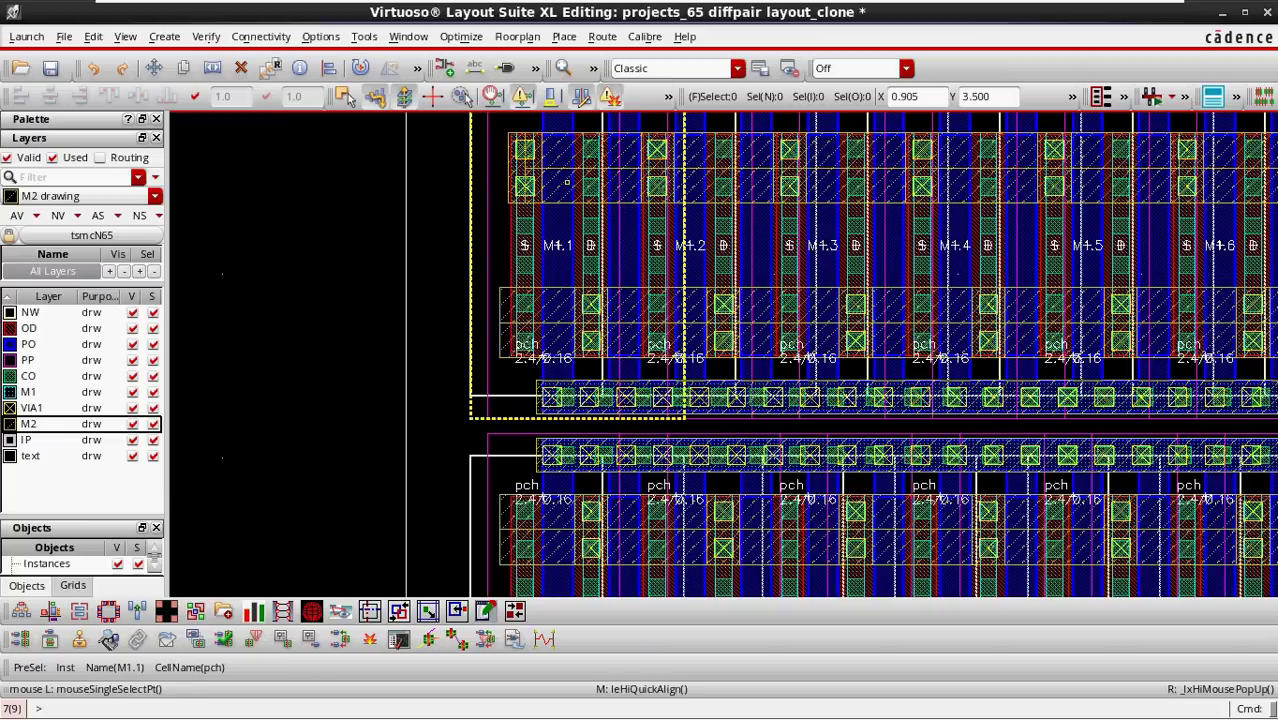
pyautogui.click(563, 183)
pyautogui.click(563, 183)
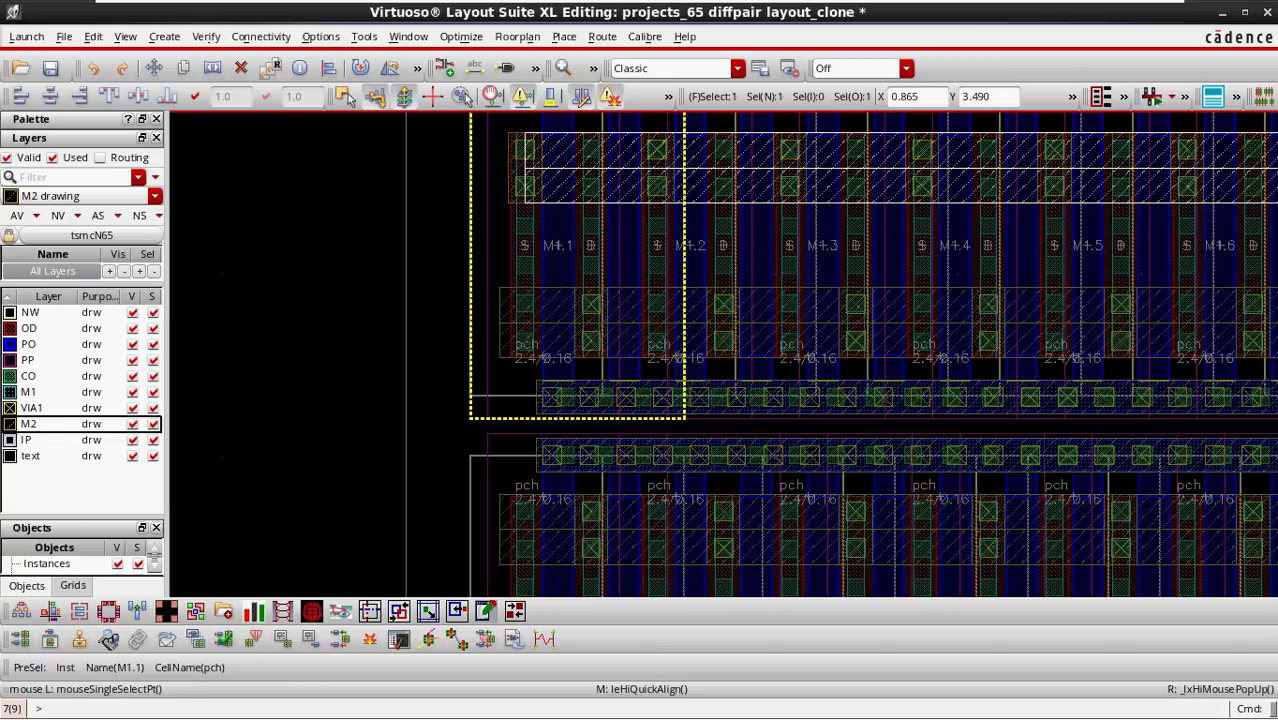
pyautogui.hotkey('ctrl', 'd')
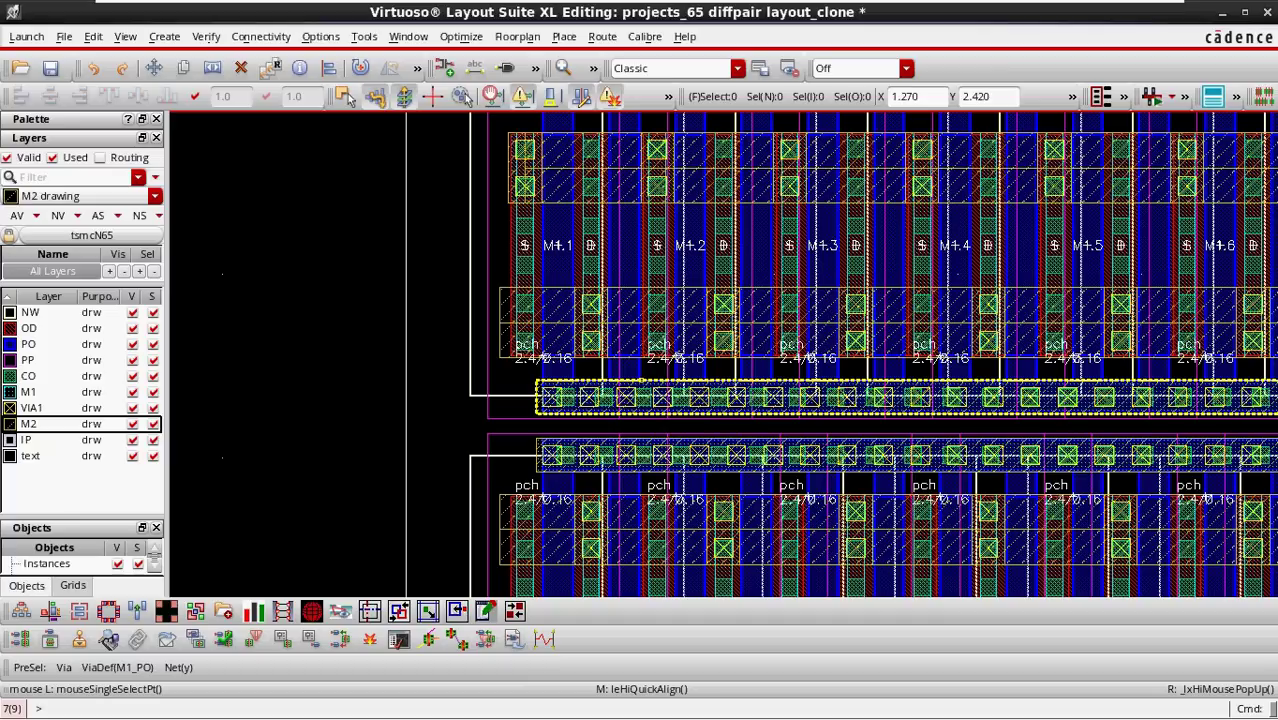
pyautogui.press('f')
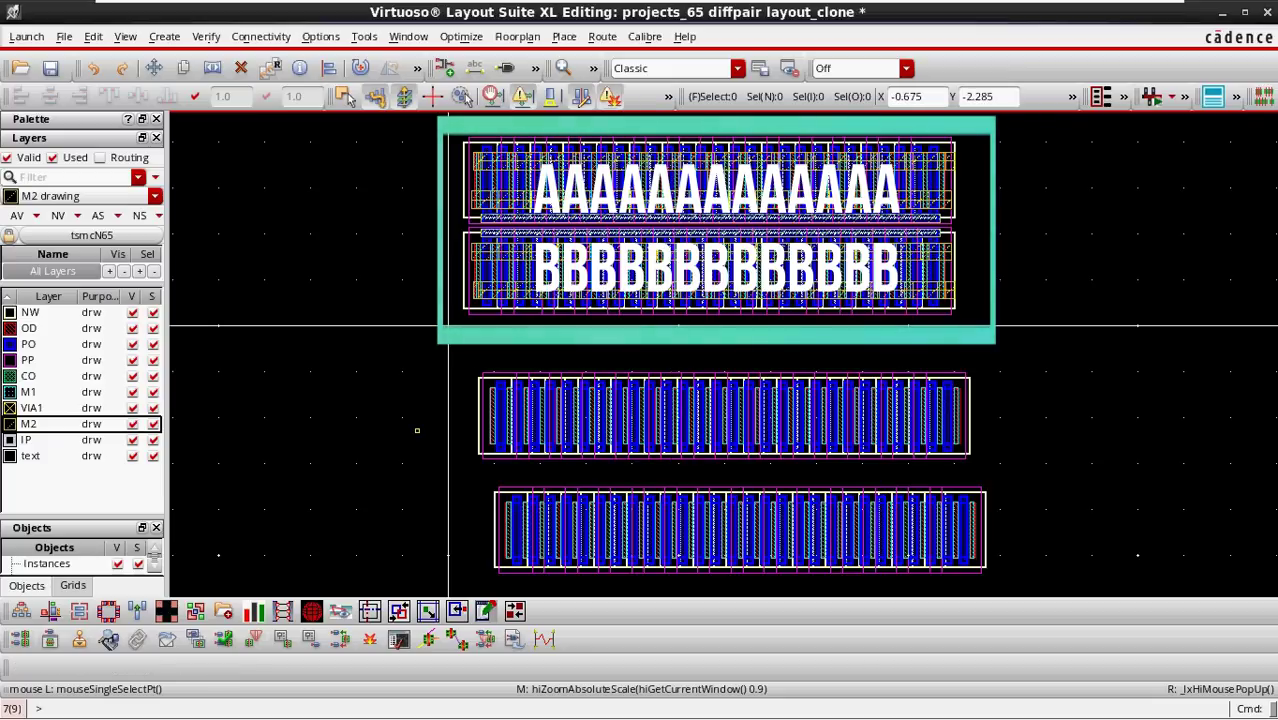
# - Select the complete routed M1/M0 pair with its vias and wires and start Generate Clones with it as the source
pyautogui.scroll(1, 520, 411)
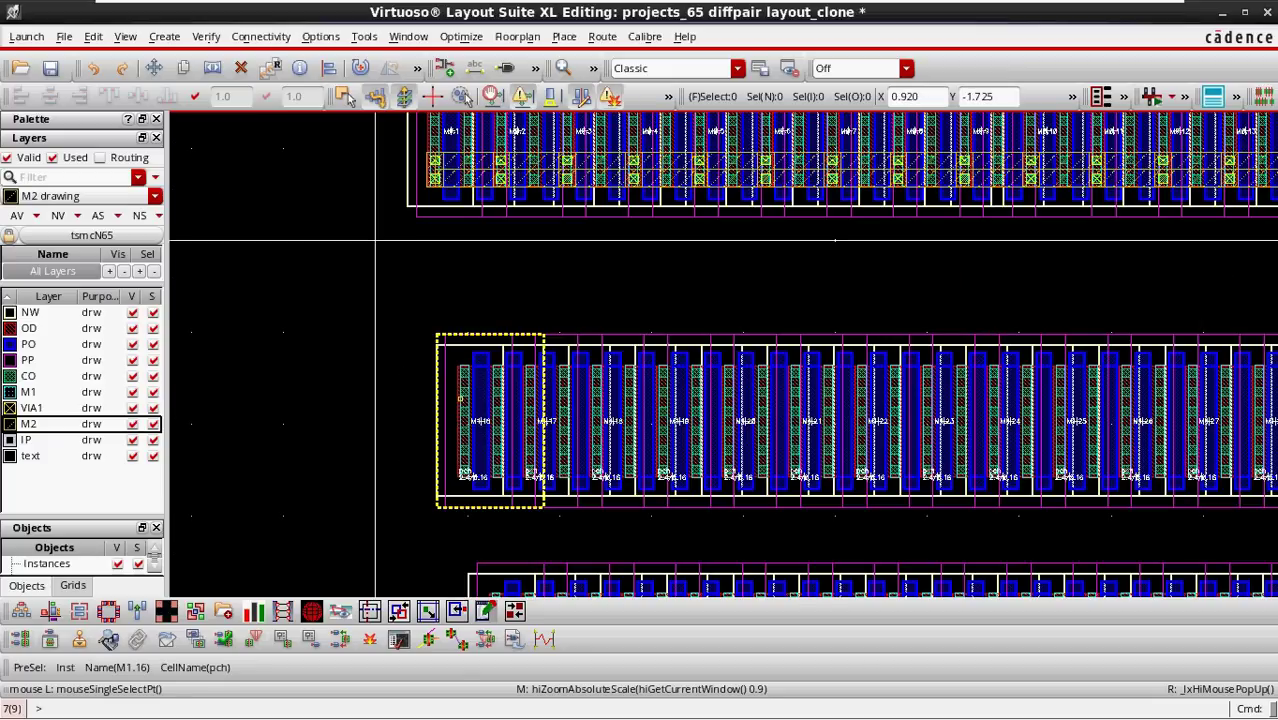
pyautogui.keyDown('ctrl'); pyautogui.scroll(-3, 570, 365); pyautogui.keyUp('ctrl')
pyautogui.keyDown('ctrl'); pyautogui.scroll(-3, 660, 387); pyautogui.keyUp('ctrl')
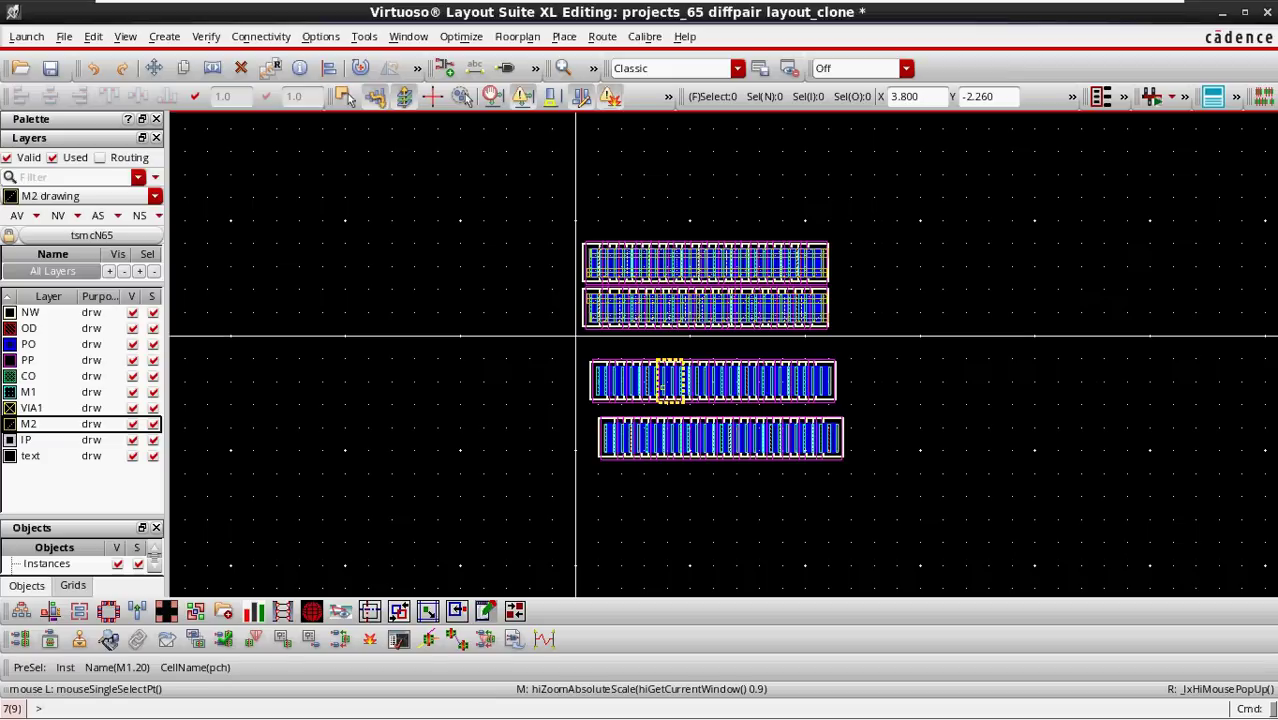
pyautogui.keyDown('ctrl'); pyautogui.scroll(3, 778, 285); pyautogui.keyUp('ctrl')
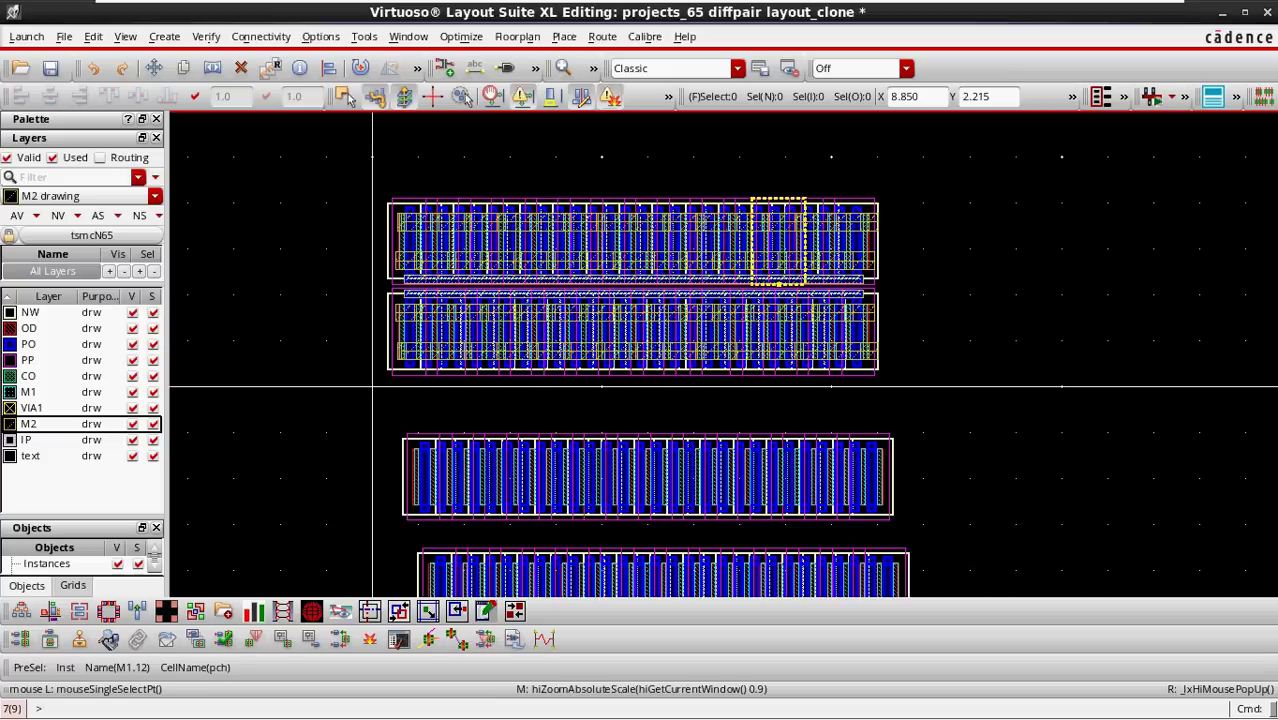
pyautogui.moveTo(922, 181); pyautogui.dragTo(723, 390)
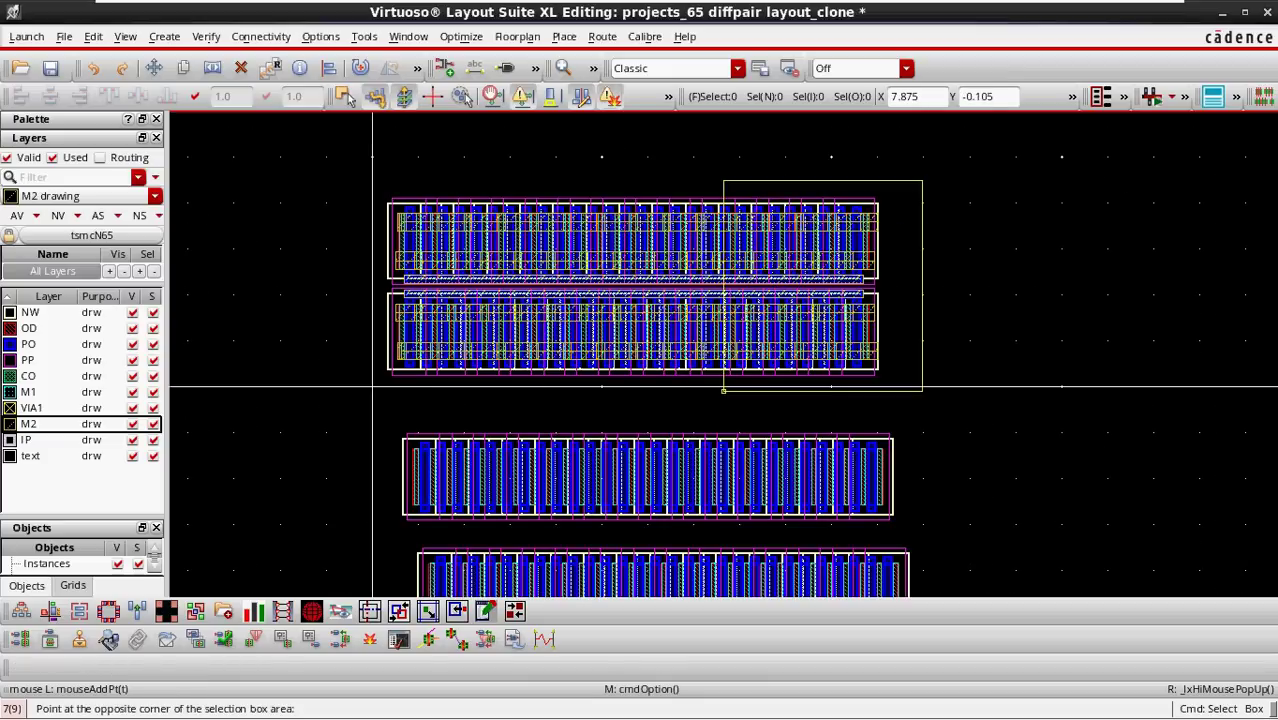
pyautogui.click(723, 390)
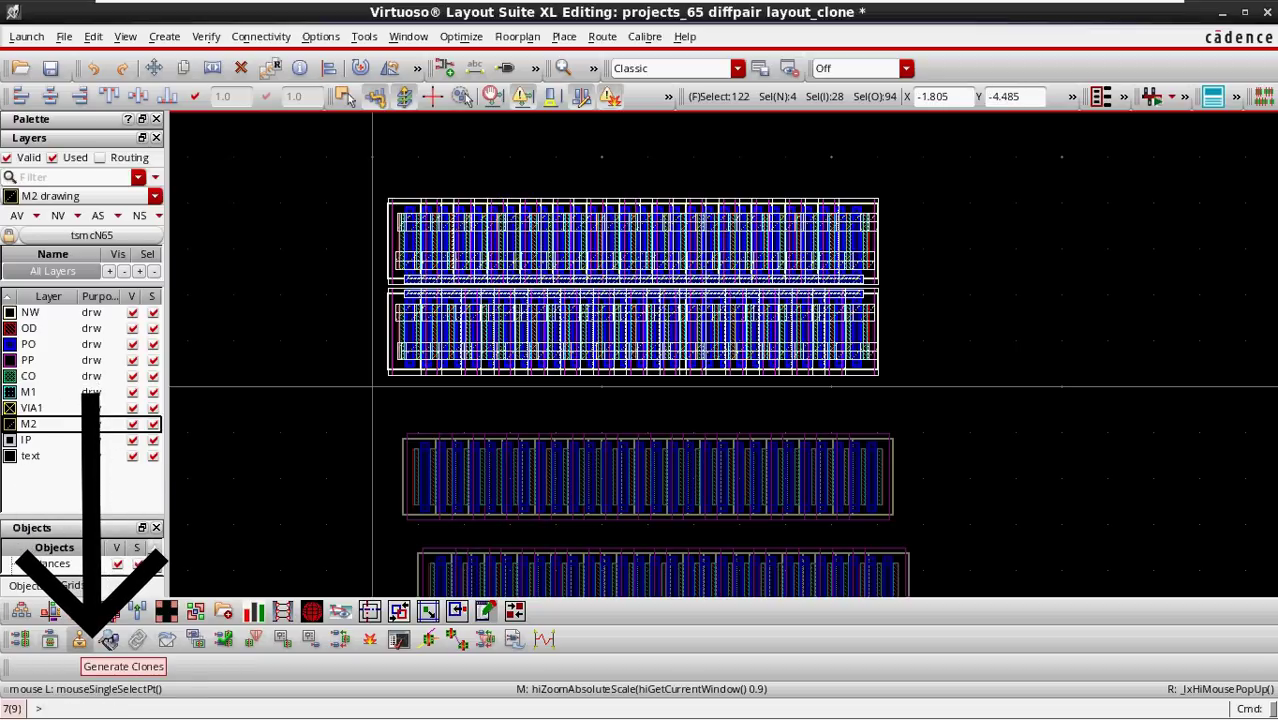
pyautogui.click(80, 640)
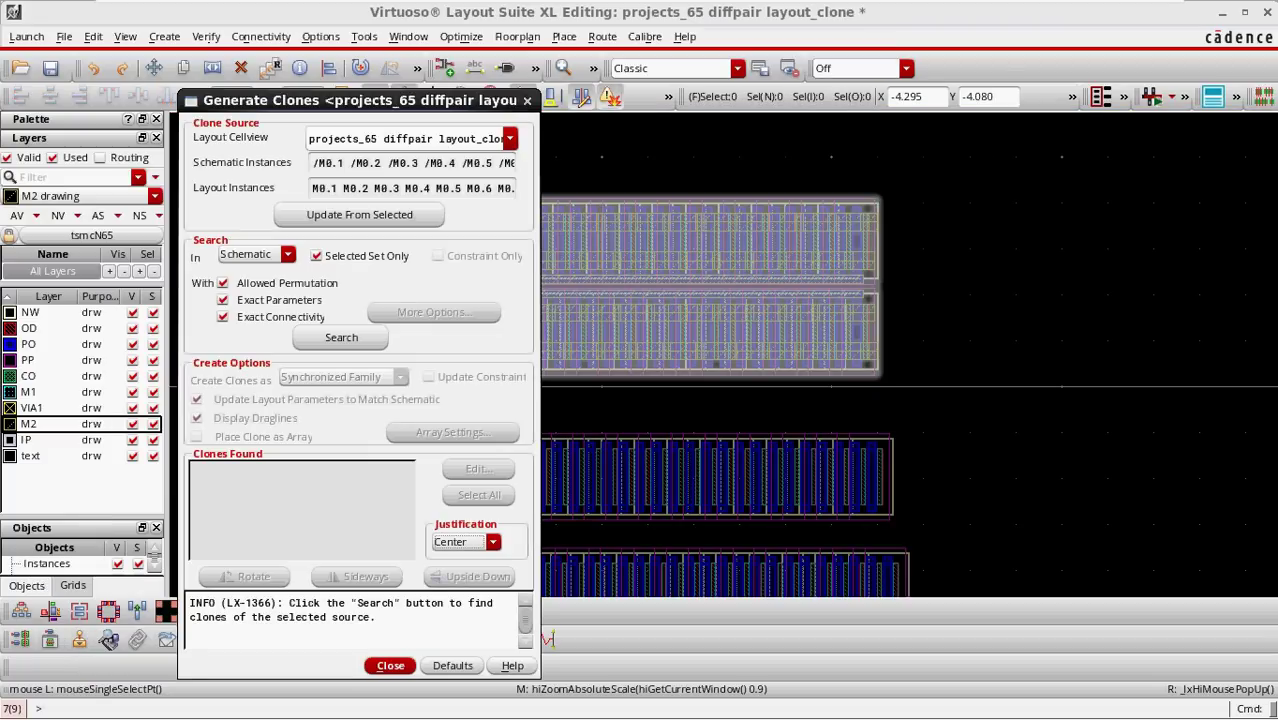
pyautogui.moveTo(360, 100); pyautogui.dragTo(280, 55)
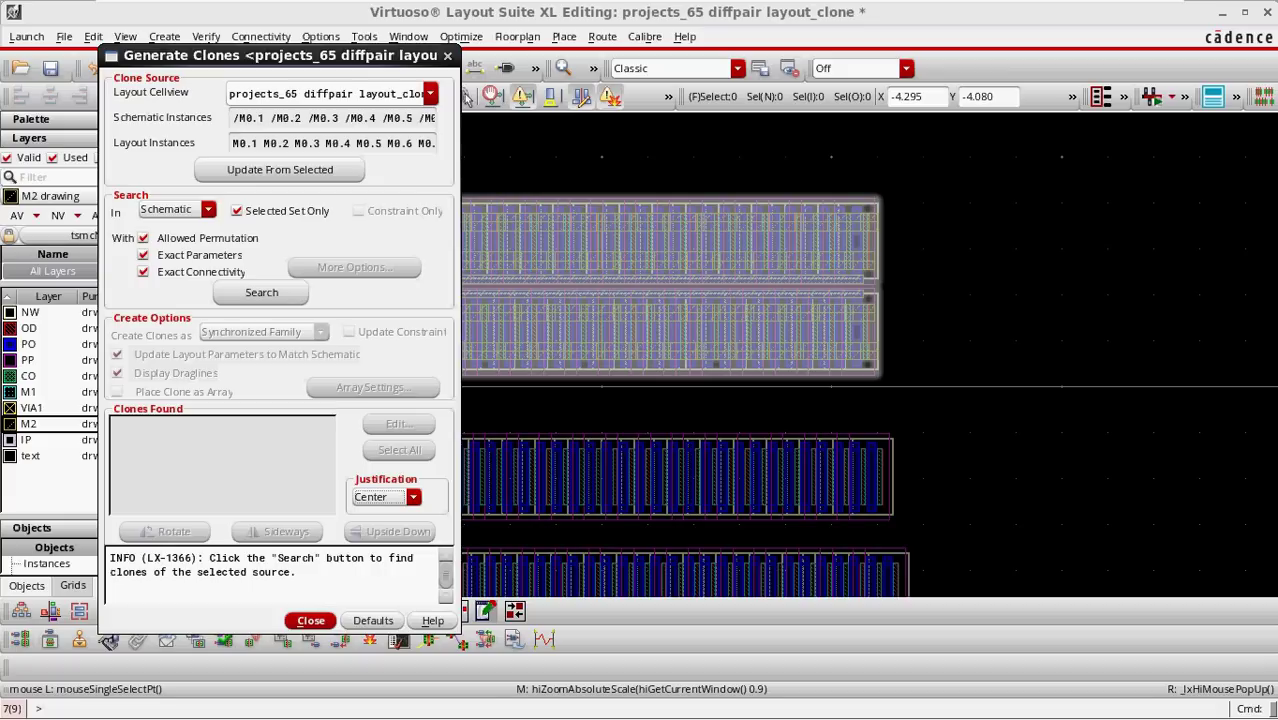
# - Set the clone search to look in Layout
pyautogui.click(208, 210)
pyautogui.click(168, 226)
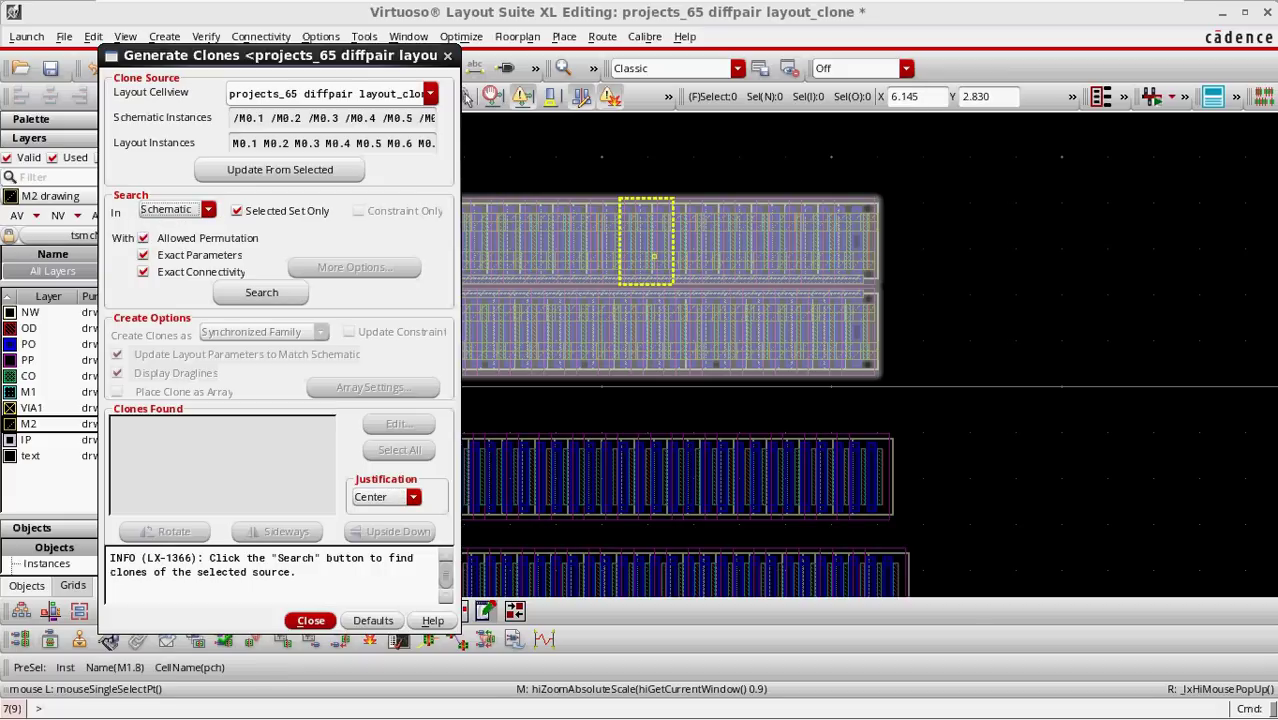
pyautogui.scroll(-1, 923, 254)
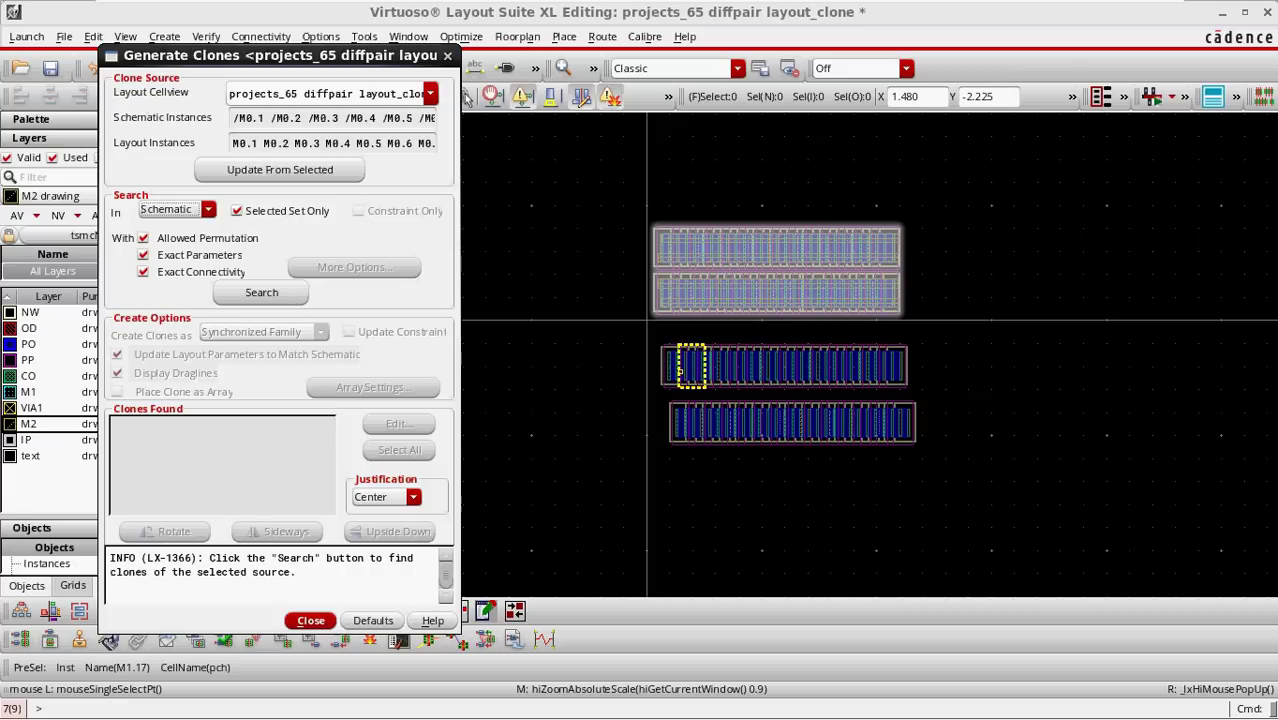
pyautogui.hotkey('ctrl', 'z')
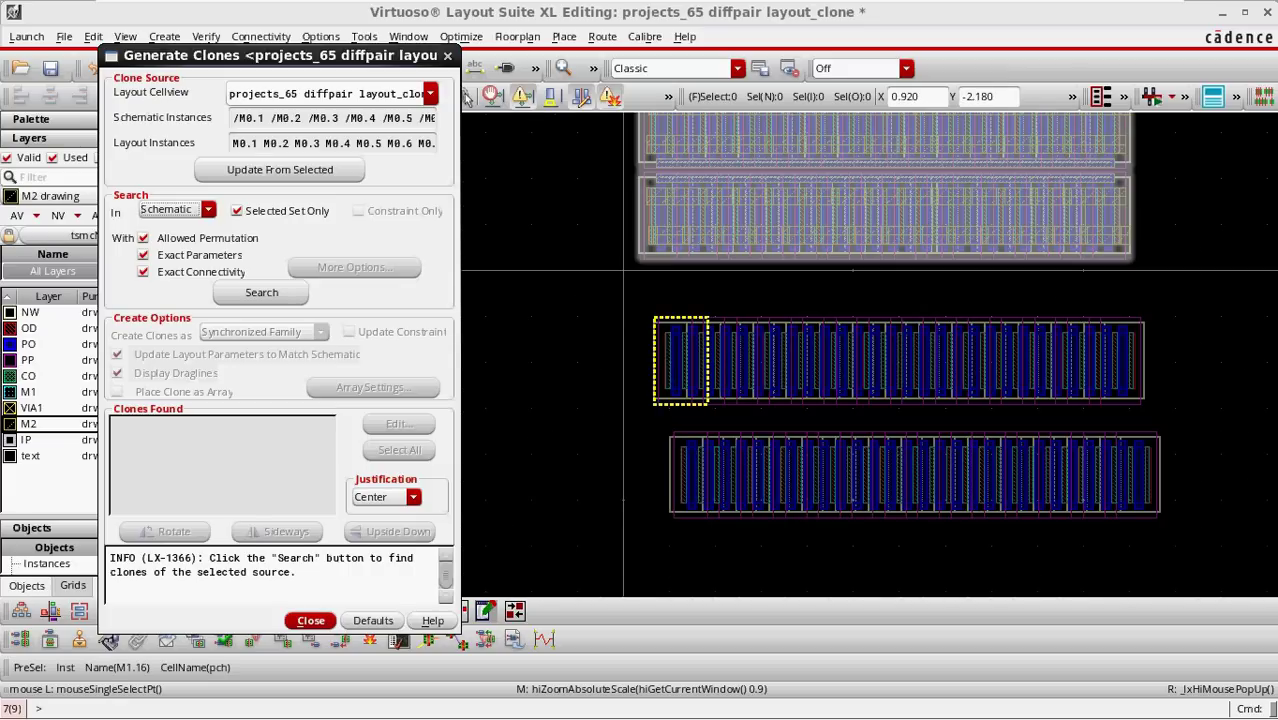
pyautogui.click(178, 209)
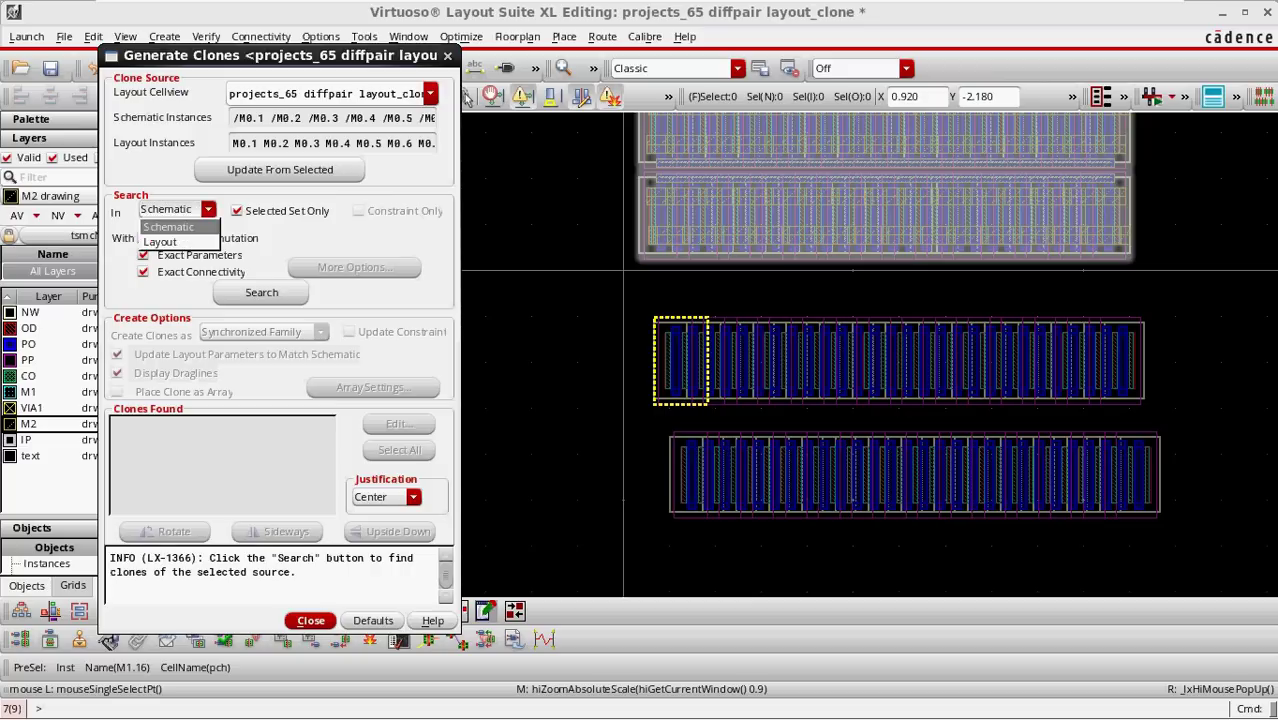
pyautogui.click(161, 242)
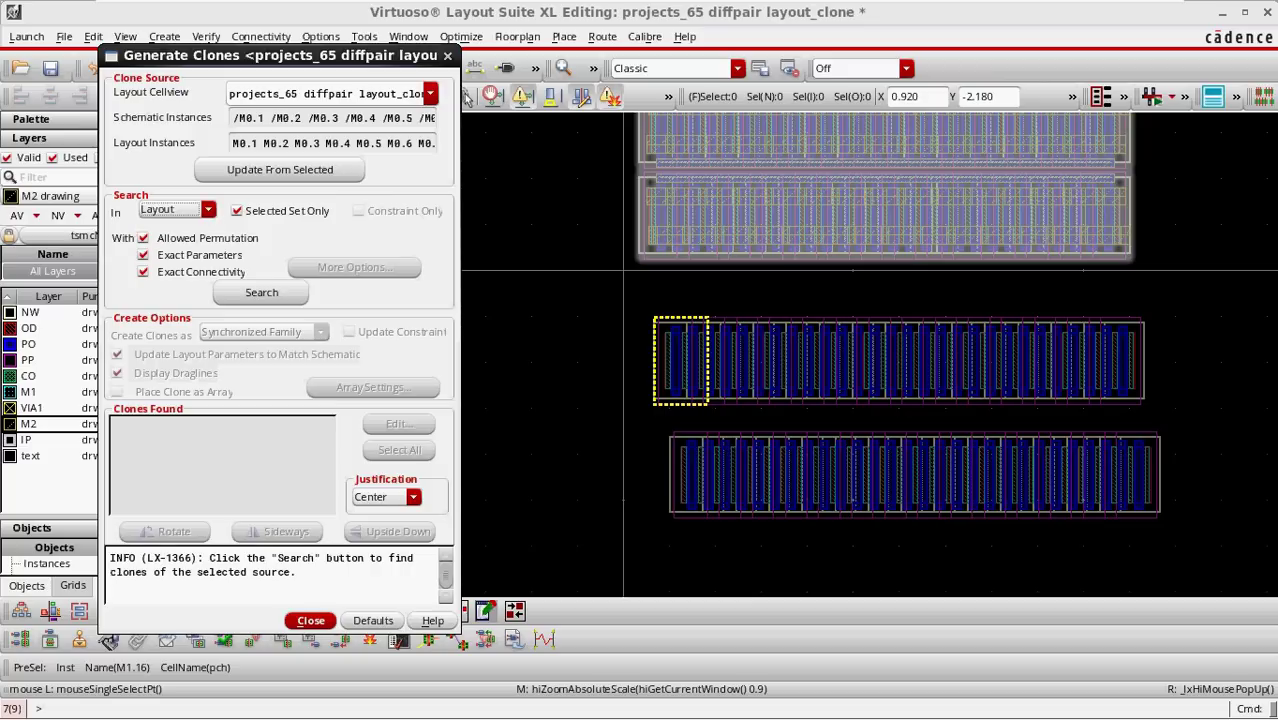
# - Search the layout for clones of the routed pair and place the found M1/M0 clone beside the original pair
pyautogui.click(261, 292)
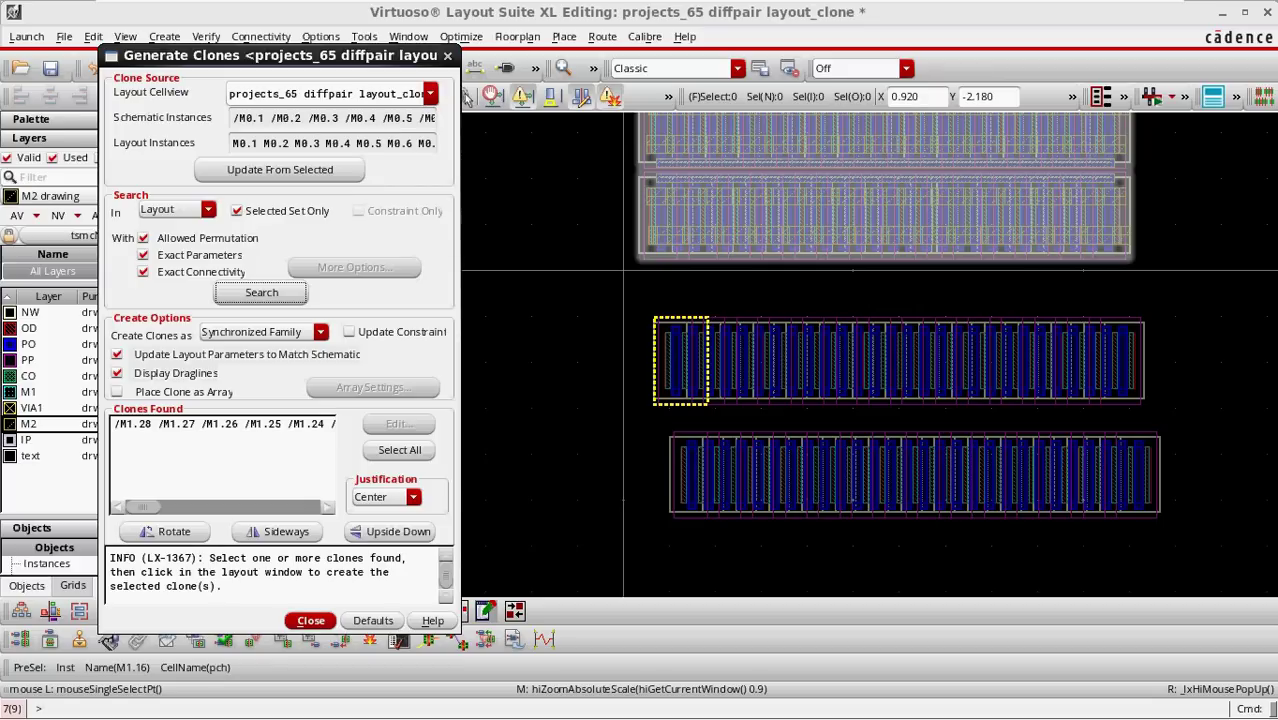
pyautogui.click(222, 424)
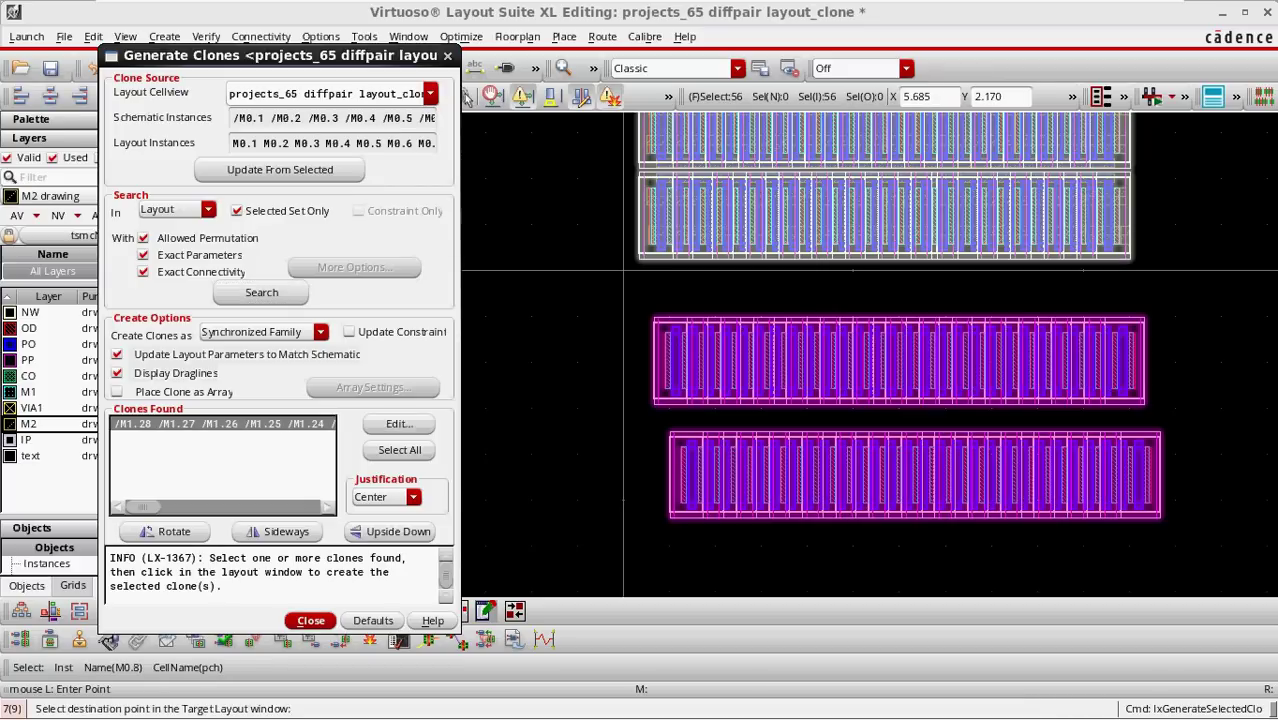
pyautogui.scroll(-1, 924, 324)
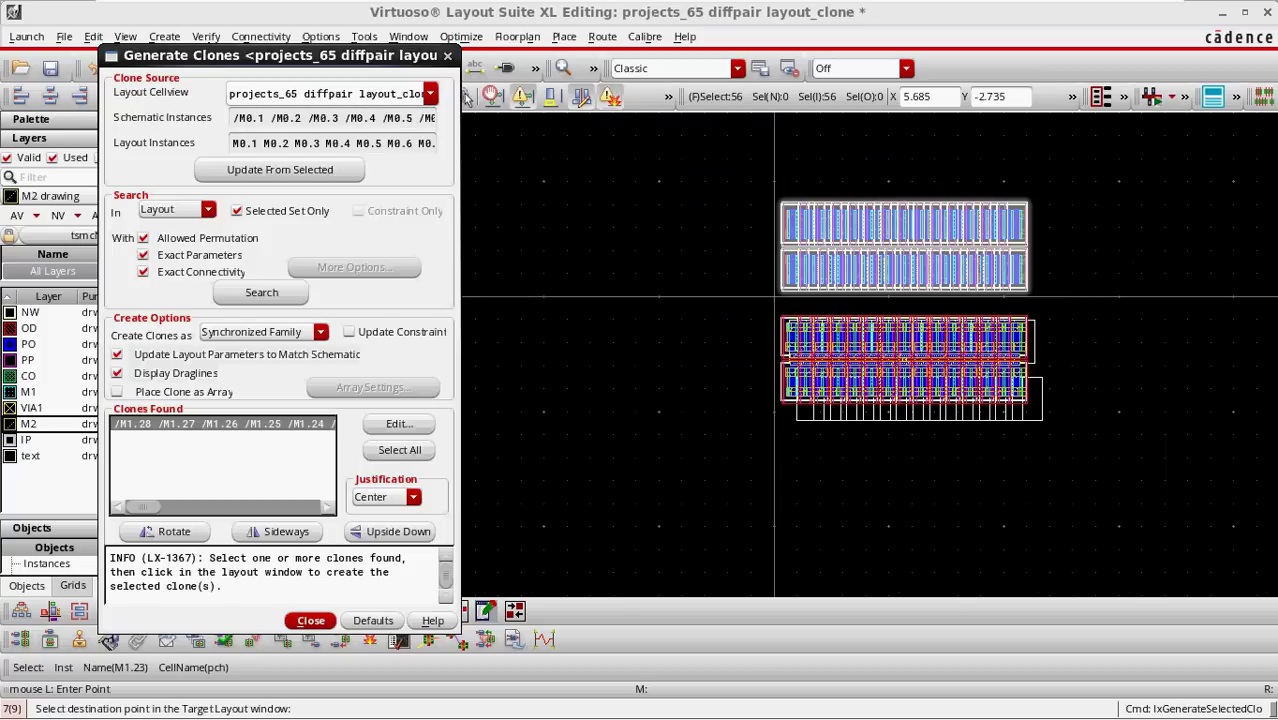
pyautogui.click(1169, 247)
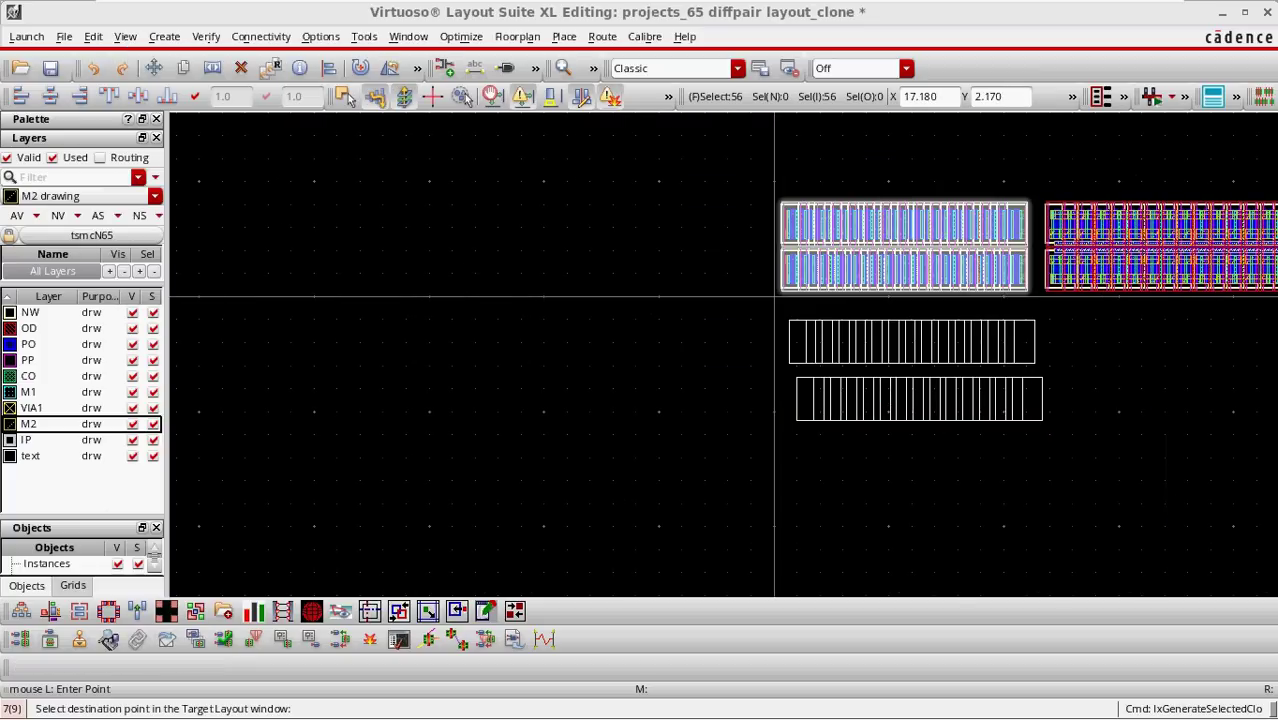
pyautogui.click(1167, 272)
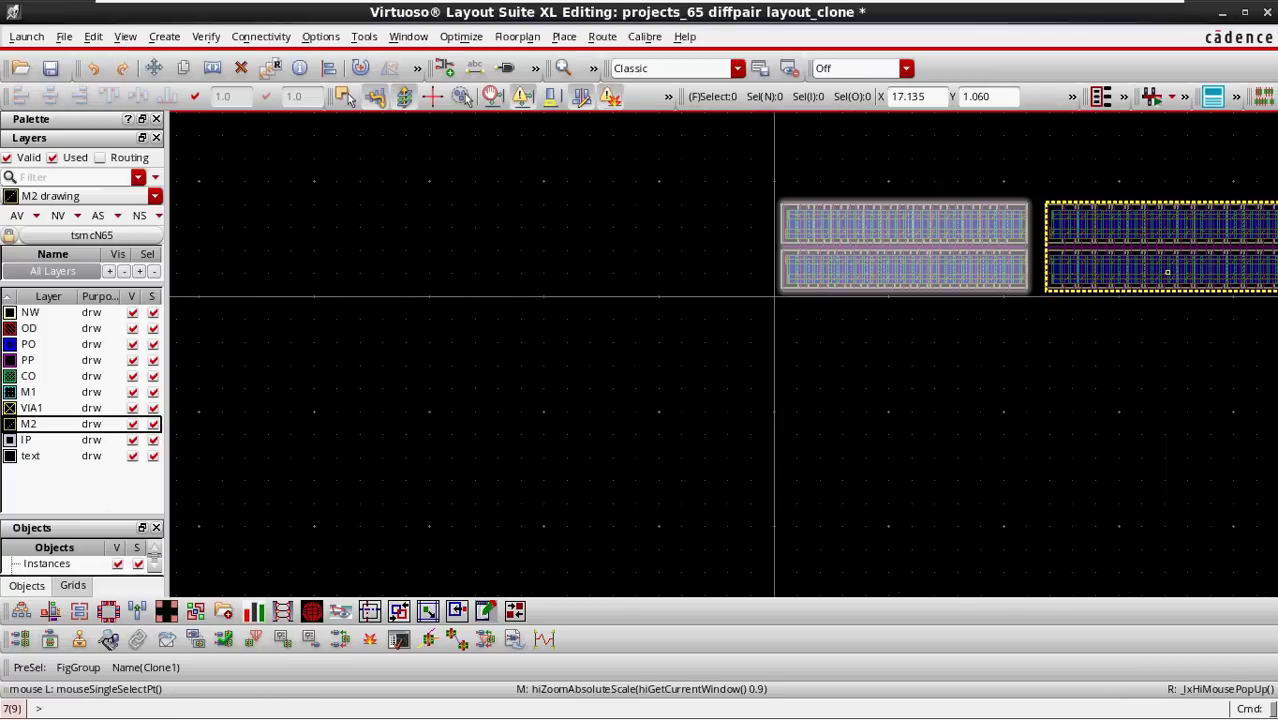
# - Compare the routing, vias and device placement of the cloned pair with those of the original routed pair
pyautogui.click(985, 339)
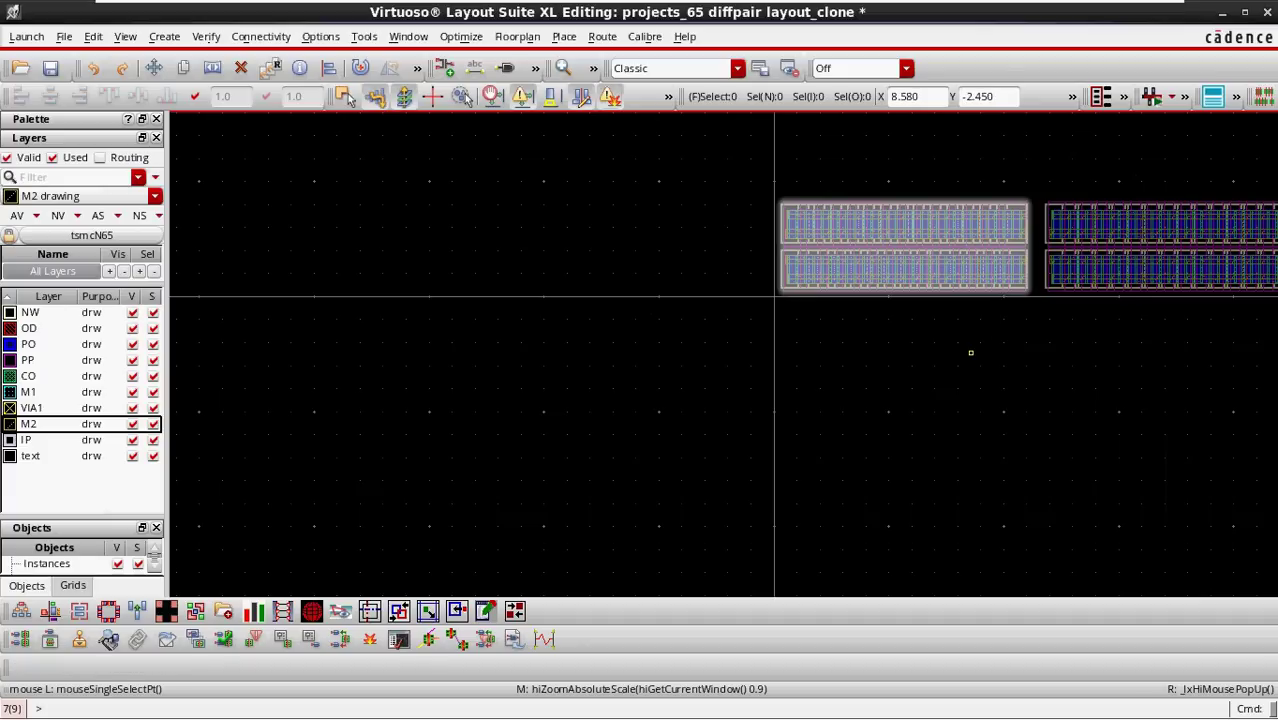
pyautogui.press('Right')
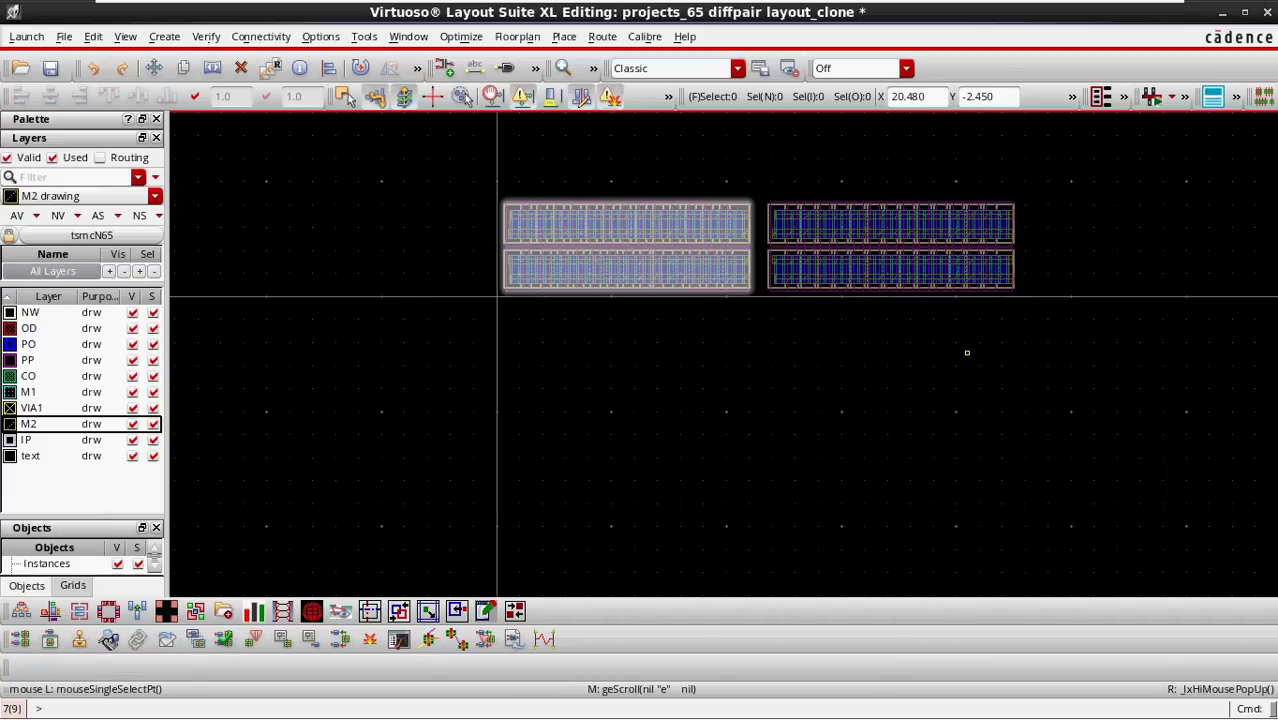
pyautogui.keyDown('ctrl'); pyautogui.scroll(6, 862, 358); pyautogui.keyUp('ctrl')
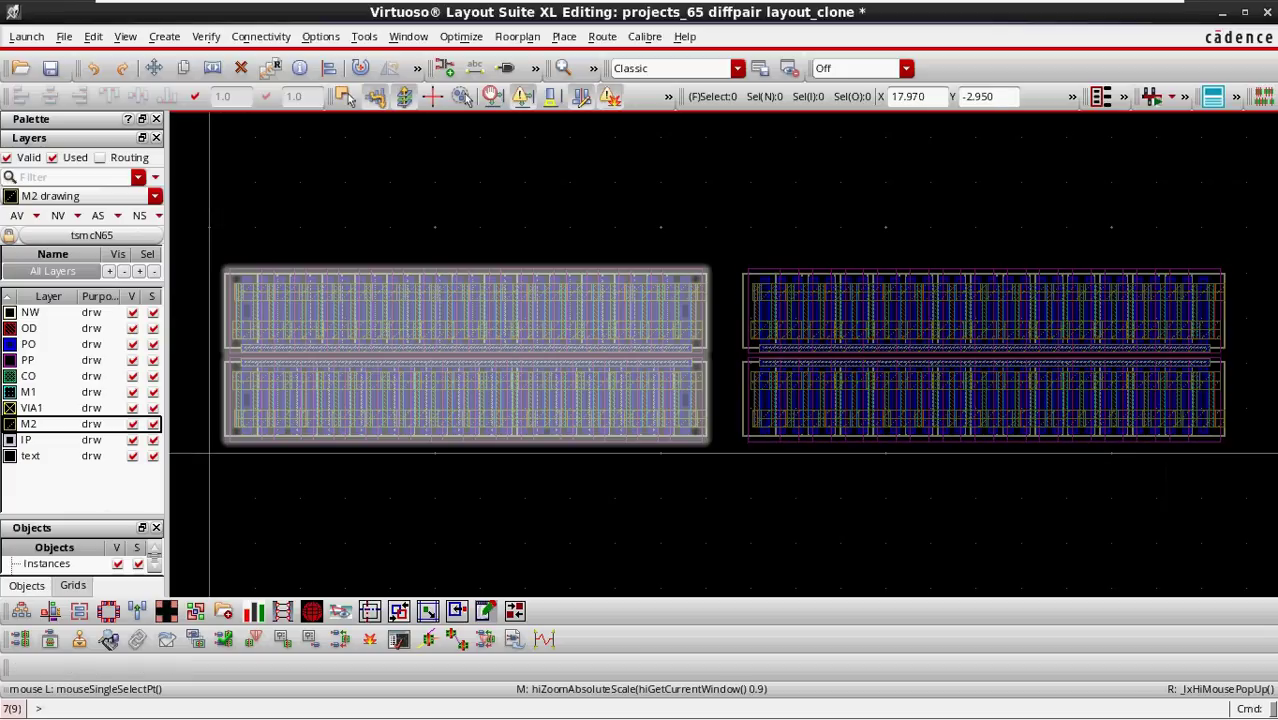
pyautogui.moveTo(1030, 717)
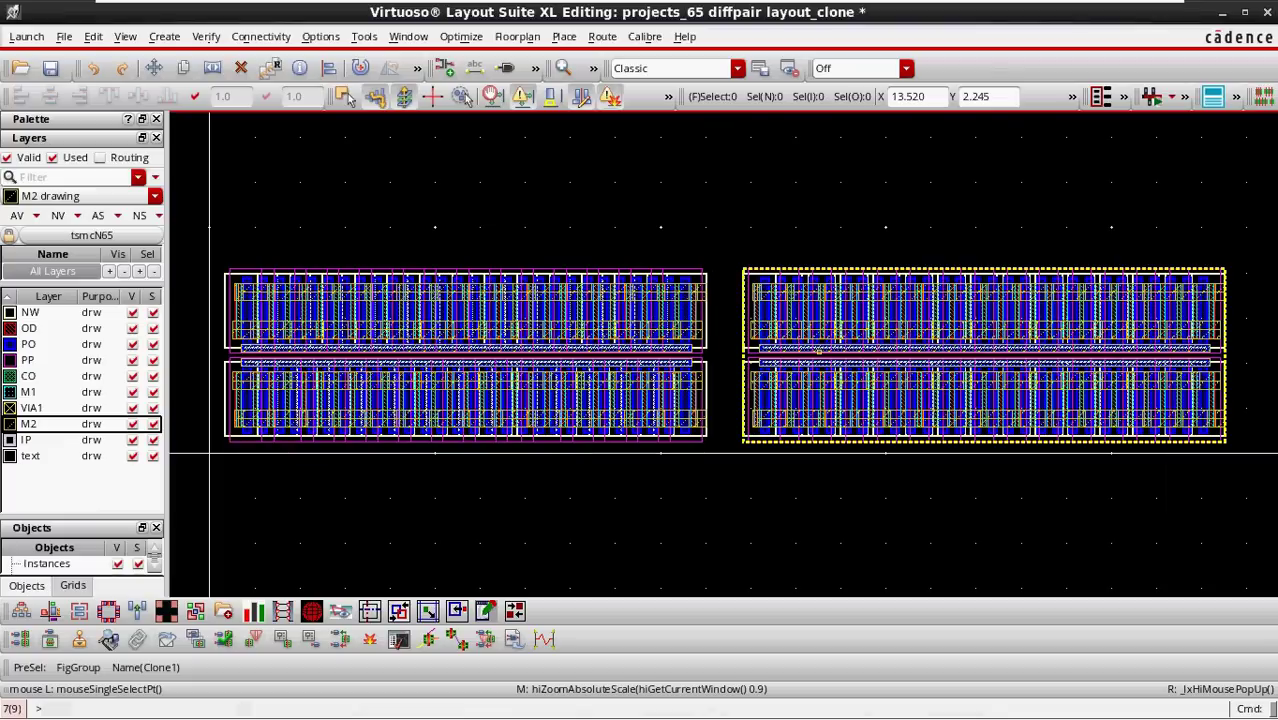
pyautogui.scroll(1, 780, 292)
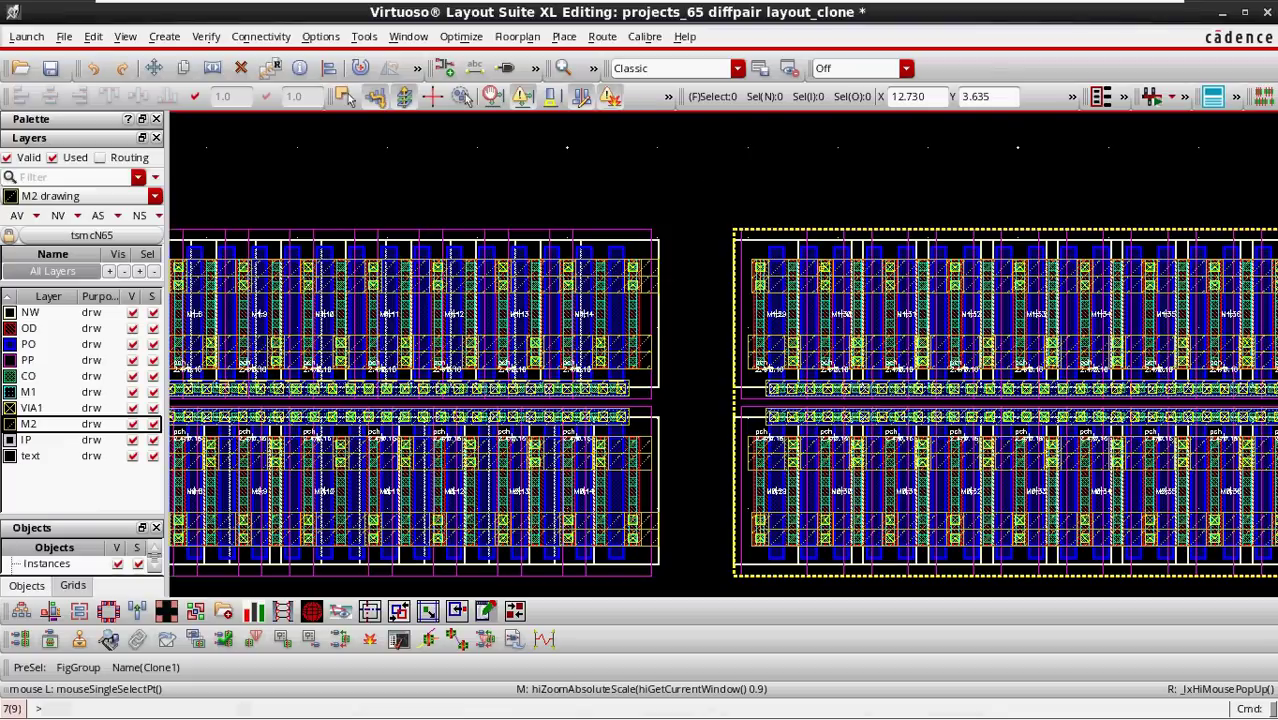
pyautogui.keyDown('ctrl'); pyautogui.scroll(-3, 817, 255); pyautogui.keyUp('ctrl')
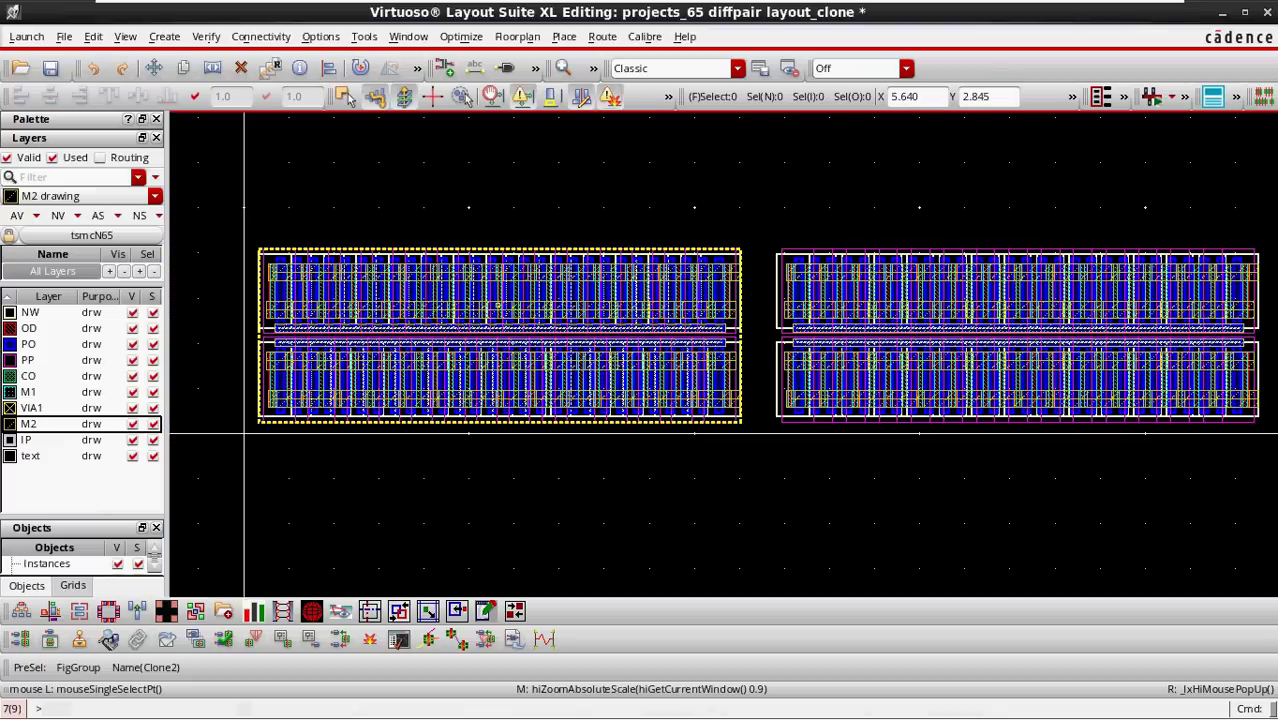
pyautogui.keyDown('ctrl'); pyautogui.scroll(3, 869, 278); pyautogui.keyUp('ctrl')
pyautogui.keyDown('ctrl'); pyautogui.scroll(-3, 877, 272); pyautogui.keyUp('ctrl')
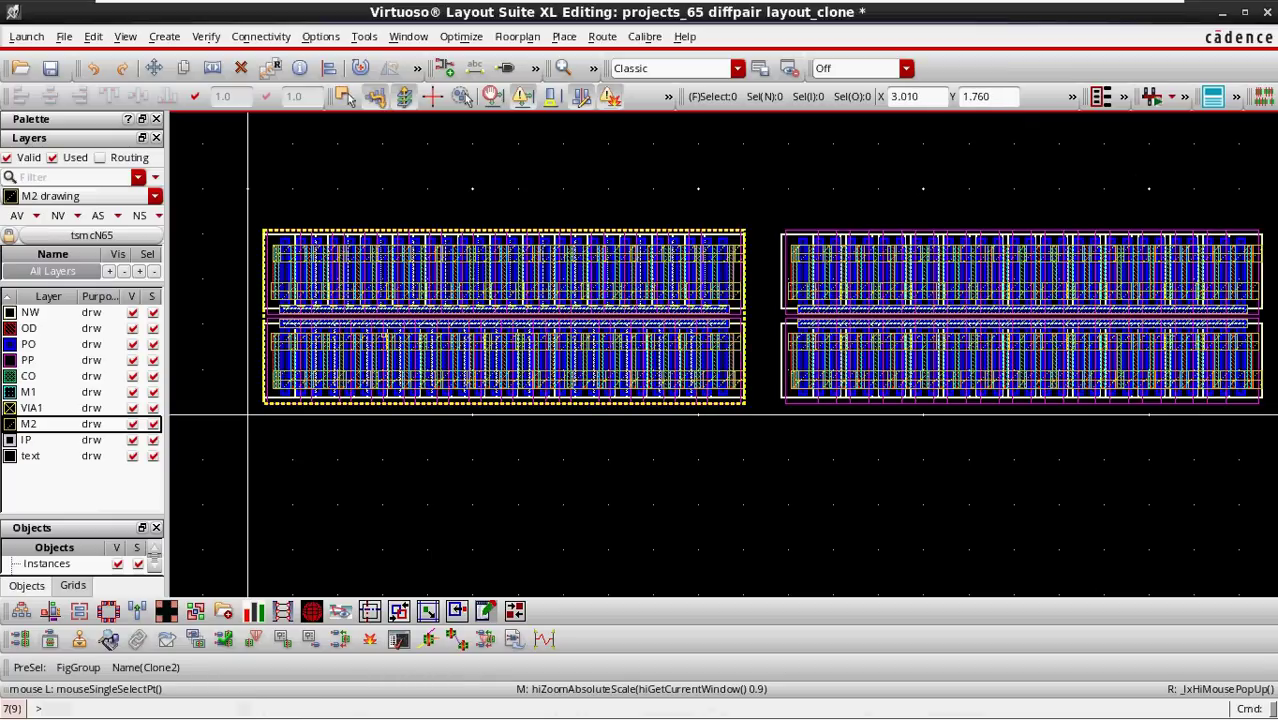
# - Select the original group and the cloned group in turn, and try to move the cloned pair as one block
pyautogui.click(504, 306)
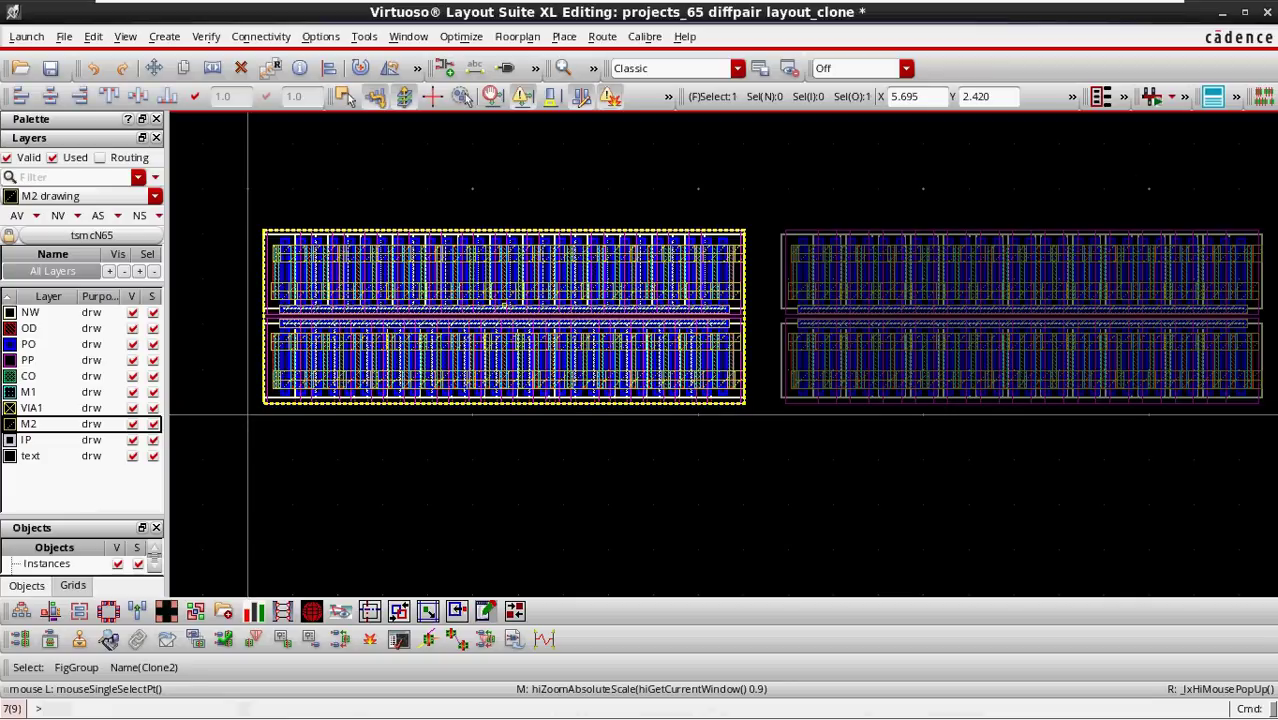
pyautogui.click(633, 189)
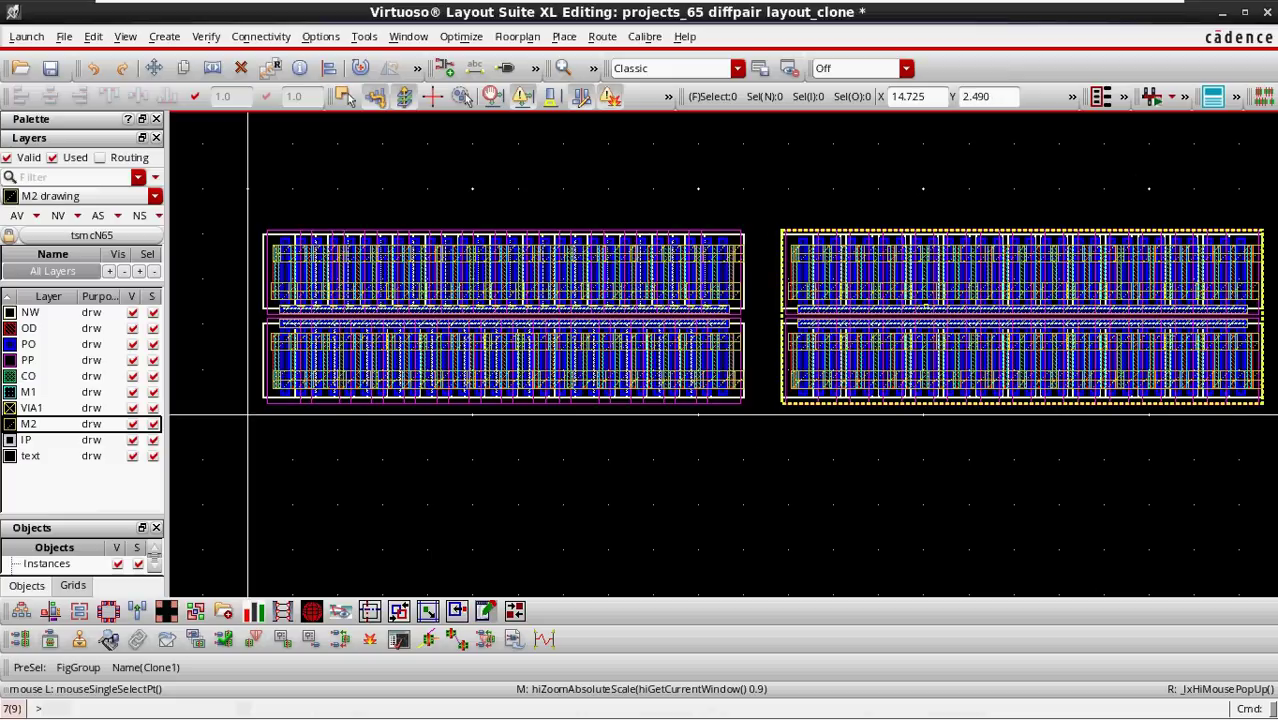
pyautogui.press('m')
pyautogui.click(947, 310)
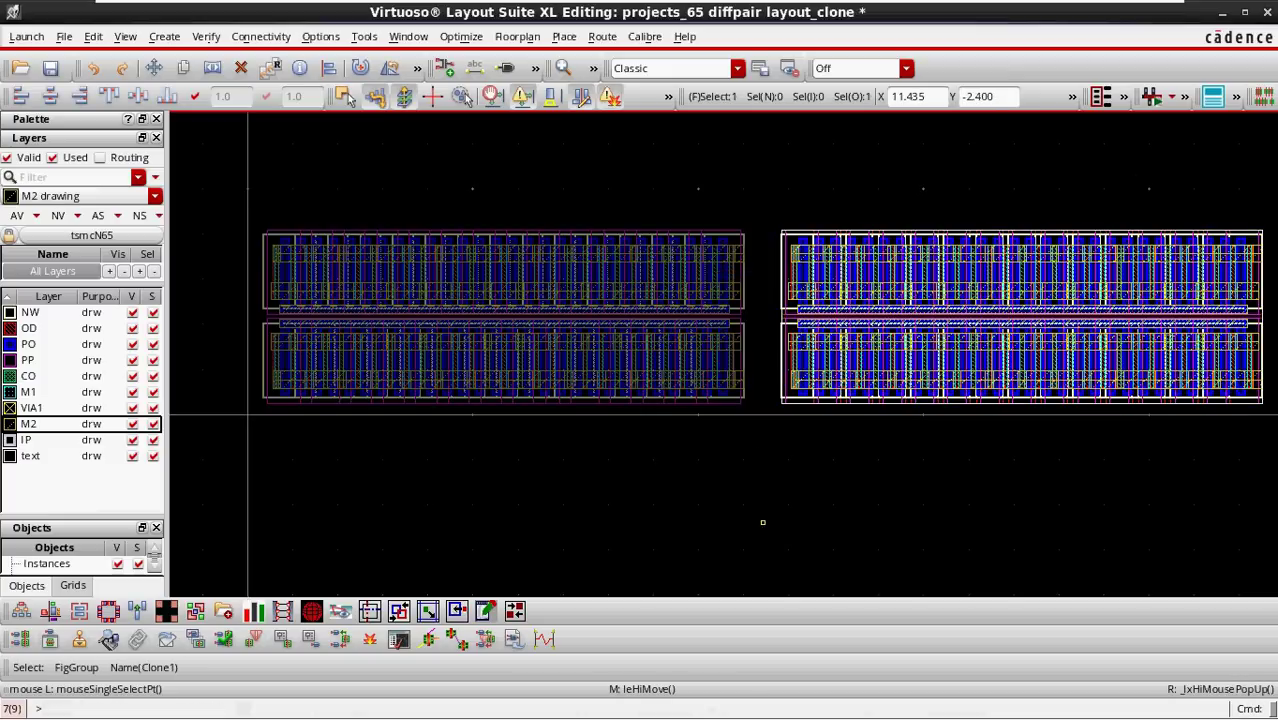
pyautogui.click(762, 522)
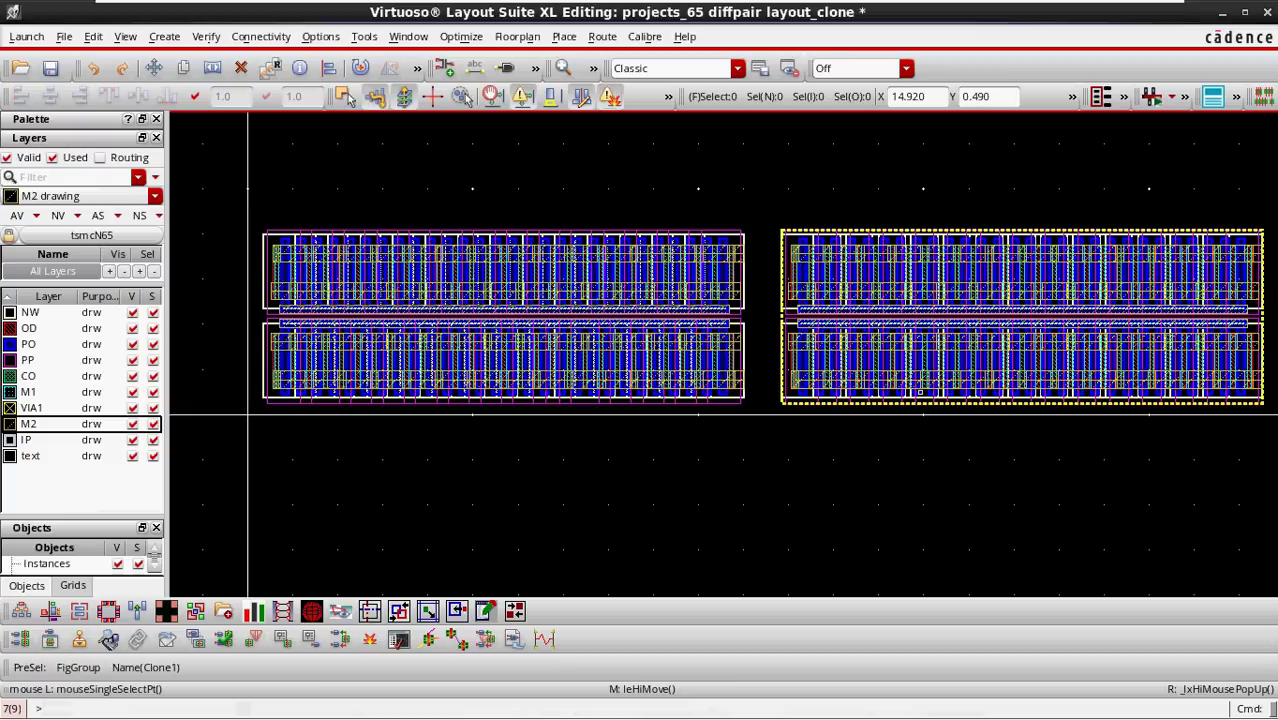
# - Undo the clone generation to restore the two separate unrouted transistor rows beneath the routed pair
pyautogui.press('u')
pyautogui.press('u')
pyautogui.scroll(-1, 831, 409)
pyautogui.scroll(7, 831, 409)
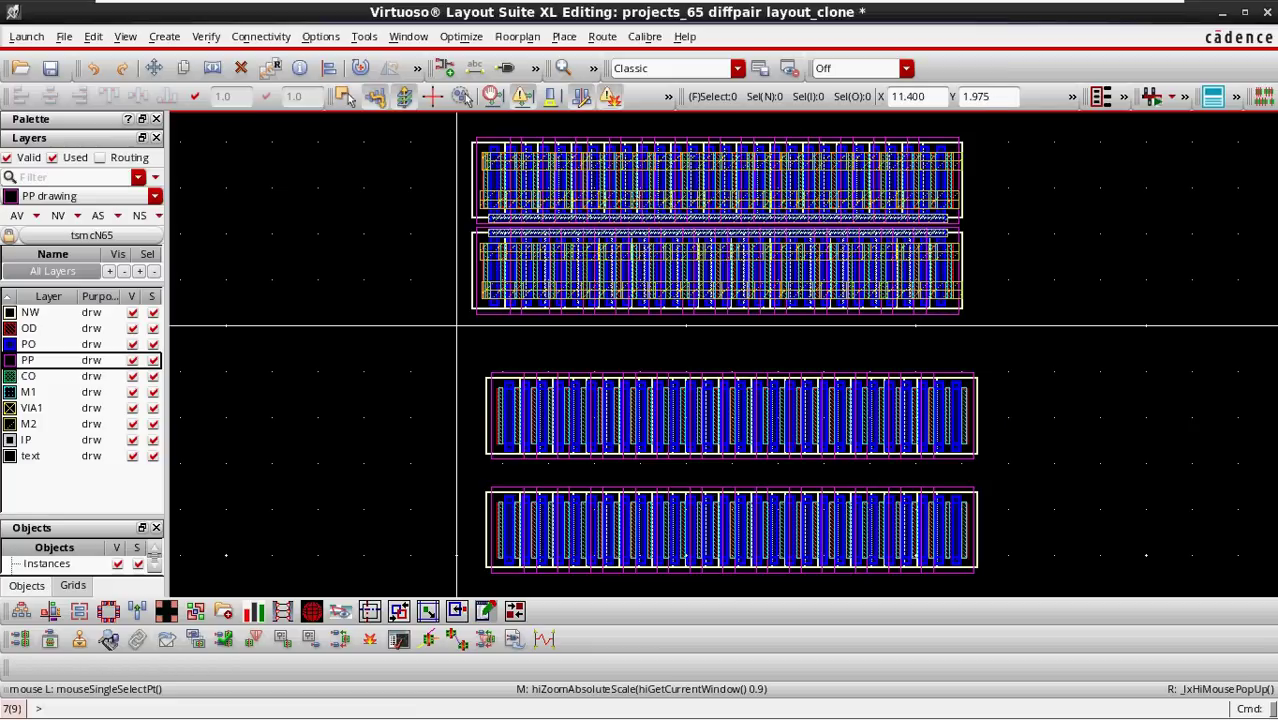
# - Create a rectangular NWellGuardring guard ring from tsmcN65 around the whole routed pair, enclosing it by 0.11
pyautogui.keyDown('ctrl'); pyautogui.scroll(-1, 980, 234); pyautogui.keyUp('ctrl')
pyautogui.keyDown('ctrl'); pyautogui.scroll(1, 993, 205); pyautogui.keyUp('ctrl')
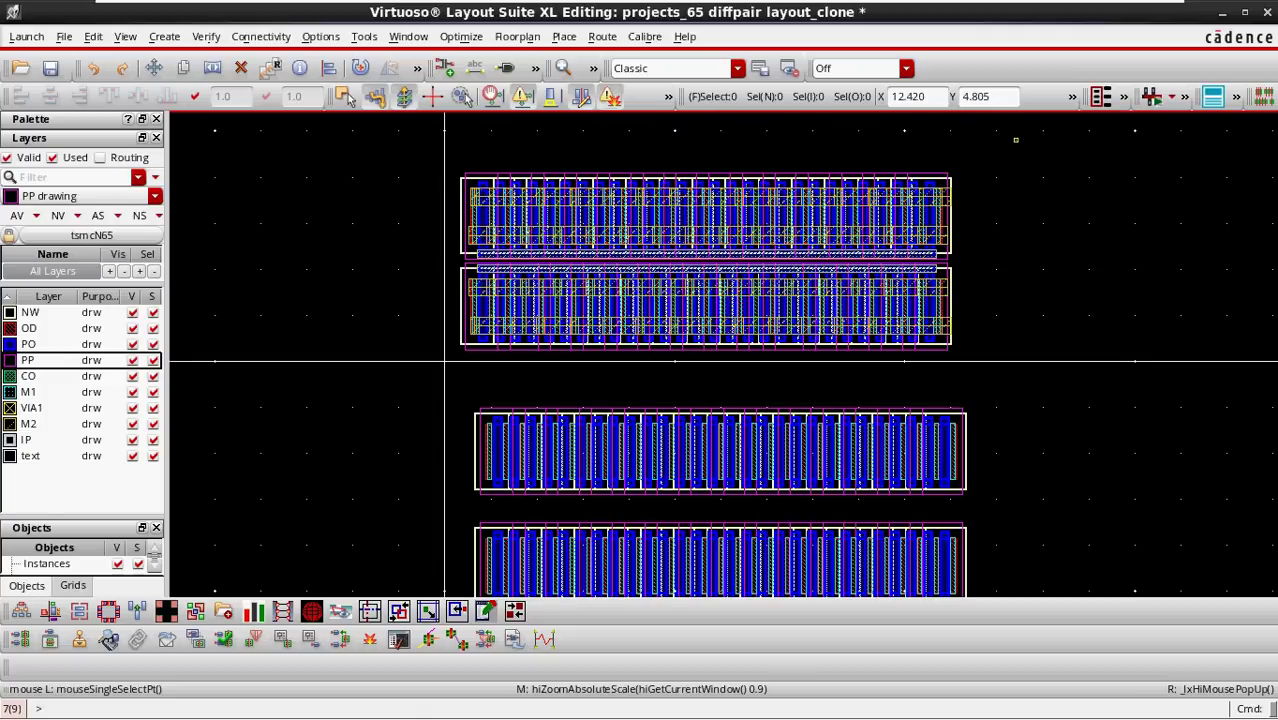
pyautogui.moveTo(1016, 140); pyautogui.dragTo(417, 389)
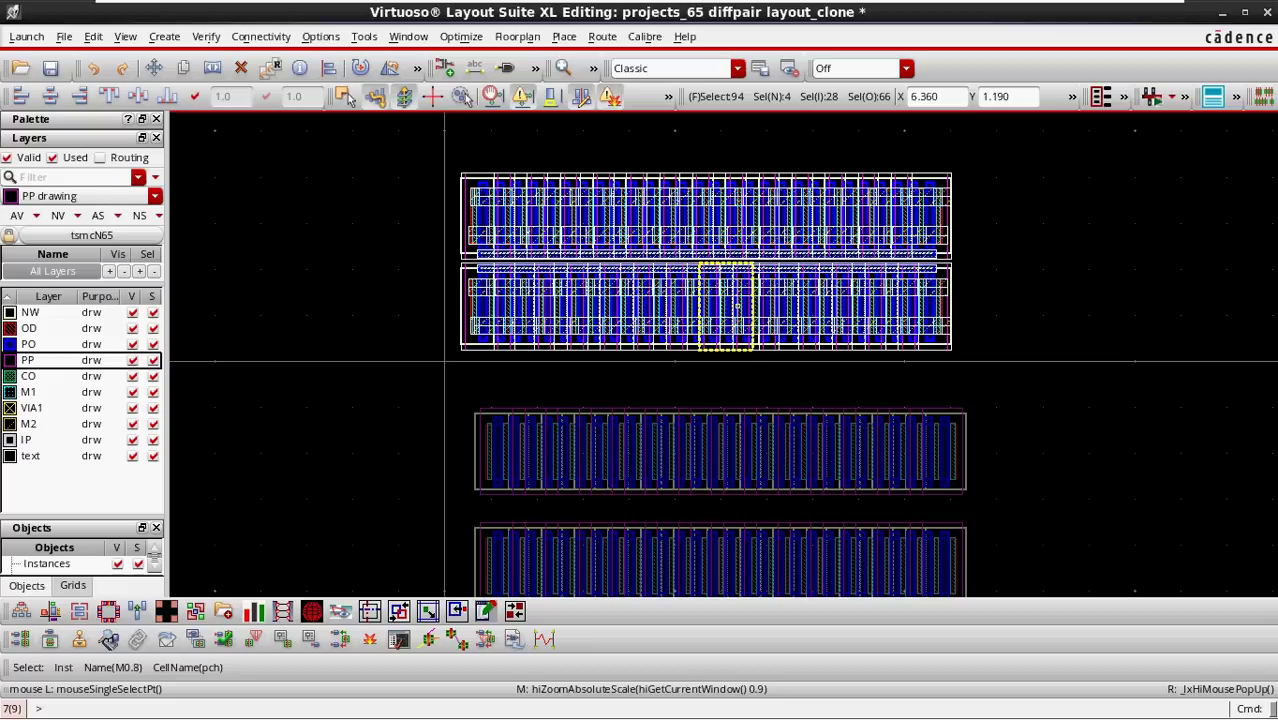
pyautogui.press('shift')
pyautogui.hotkey('shift', 'g')
pyautogui.moveTo(510, 154); pyautogui.dragTo(256, 142)
pyautogui.click(134, 320)
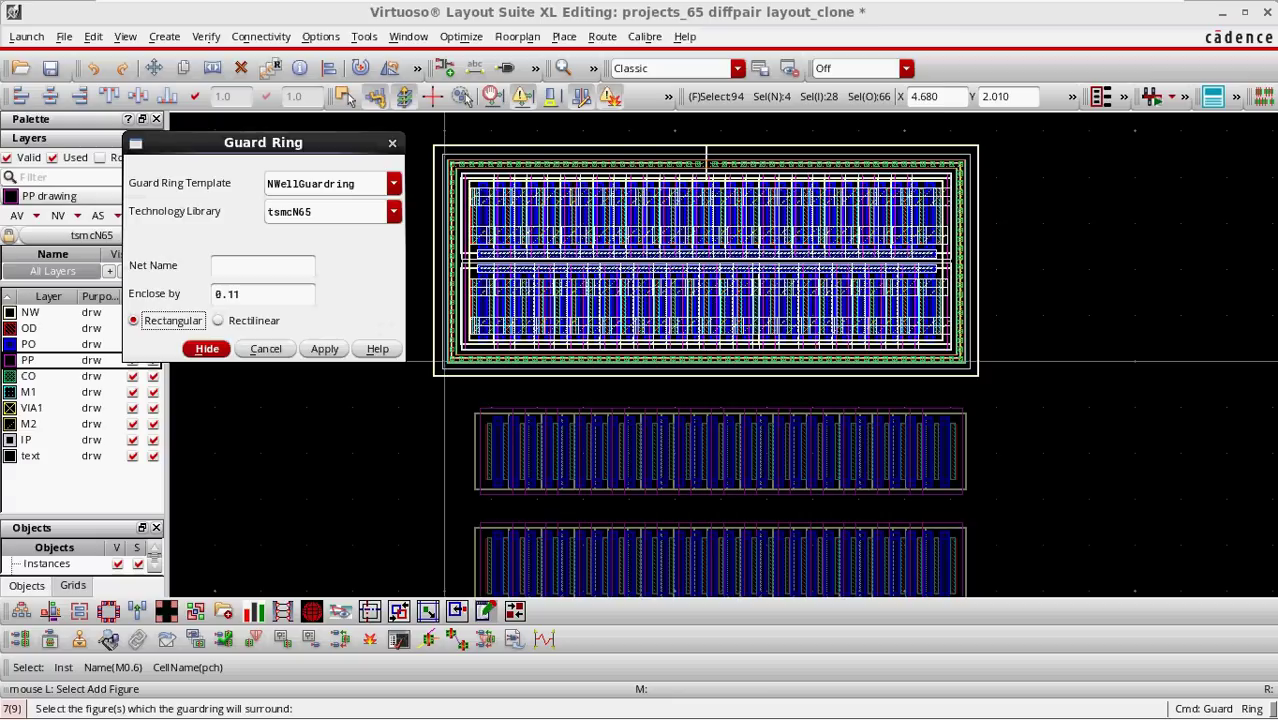
pyautogui.press('Return')
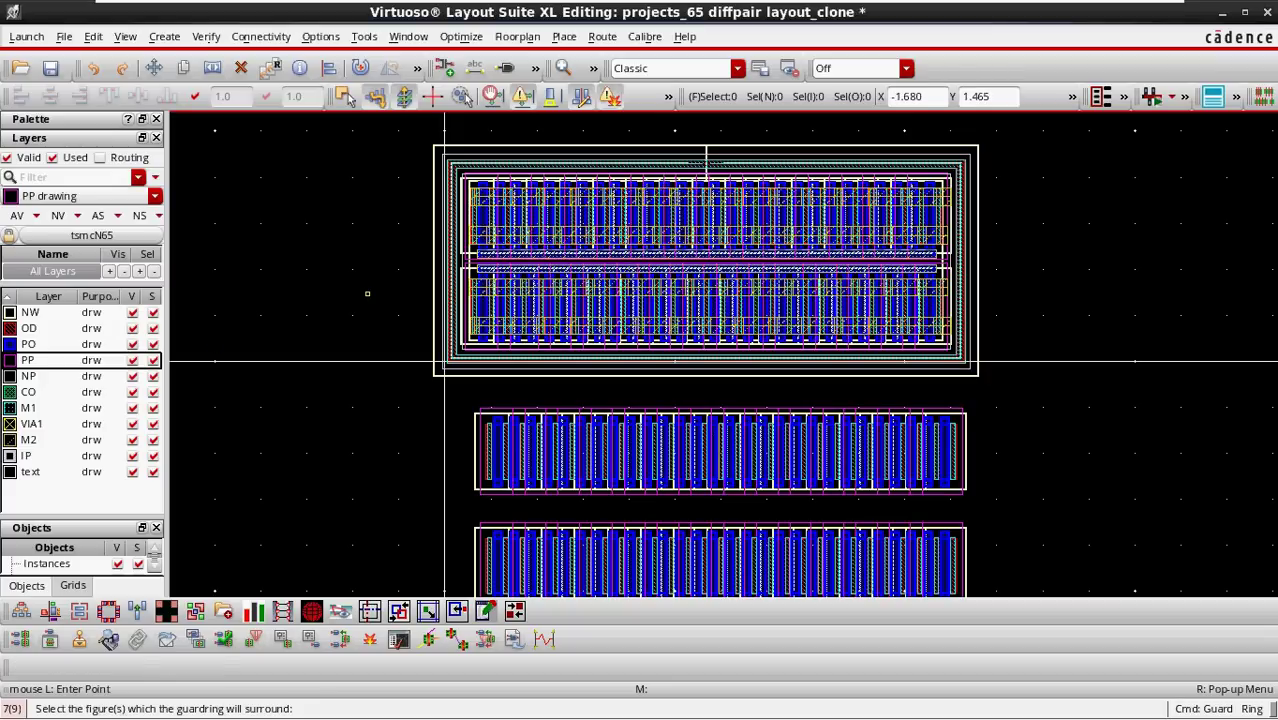
pyautogui.press('Escape')
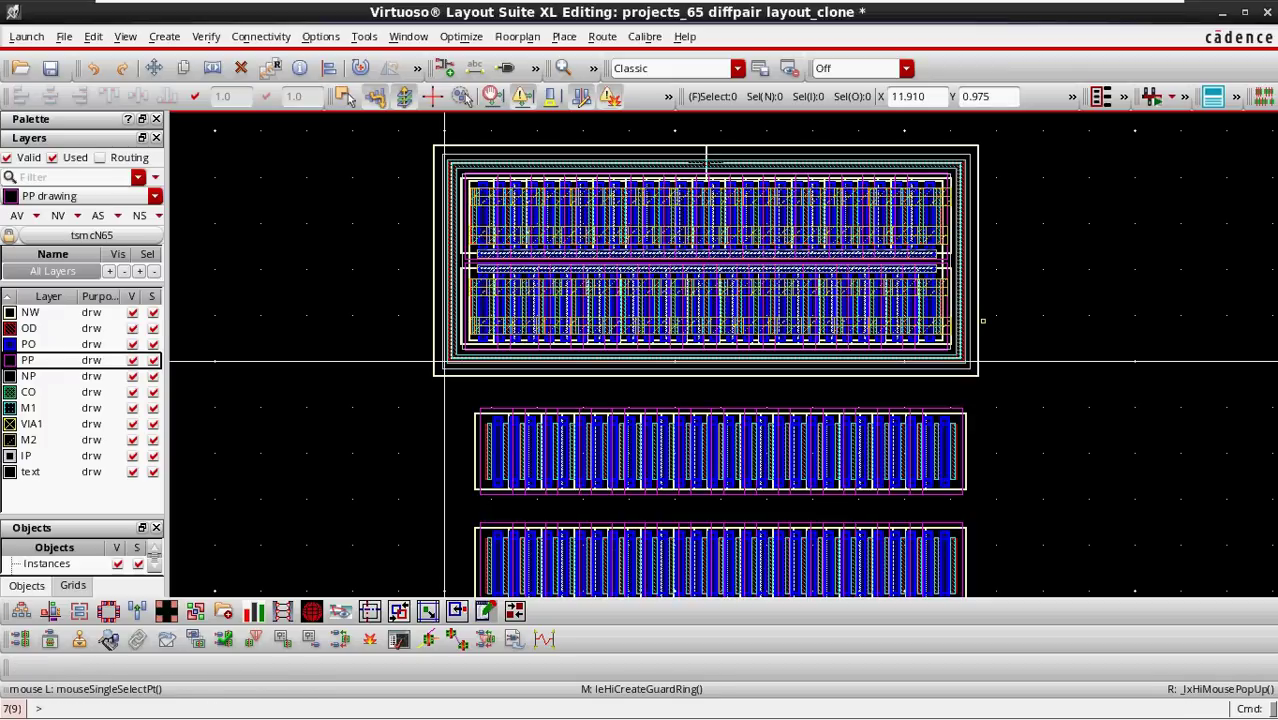
# - Select the routed pair with its guard ring and start Generate Clones with it as the source, set to search in Layout
pyautogui.keyDown('ctrl'); pyautogui.scroll(-1, 1040, 270); pyautogui.keyUp('ctrl')
pyautogui.keyDown('ctrl'); pyautogui.scroll(1, 1023, 256); pyautogui.keyUp('ctrl')
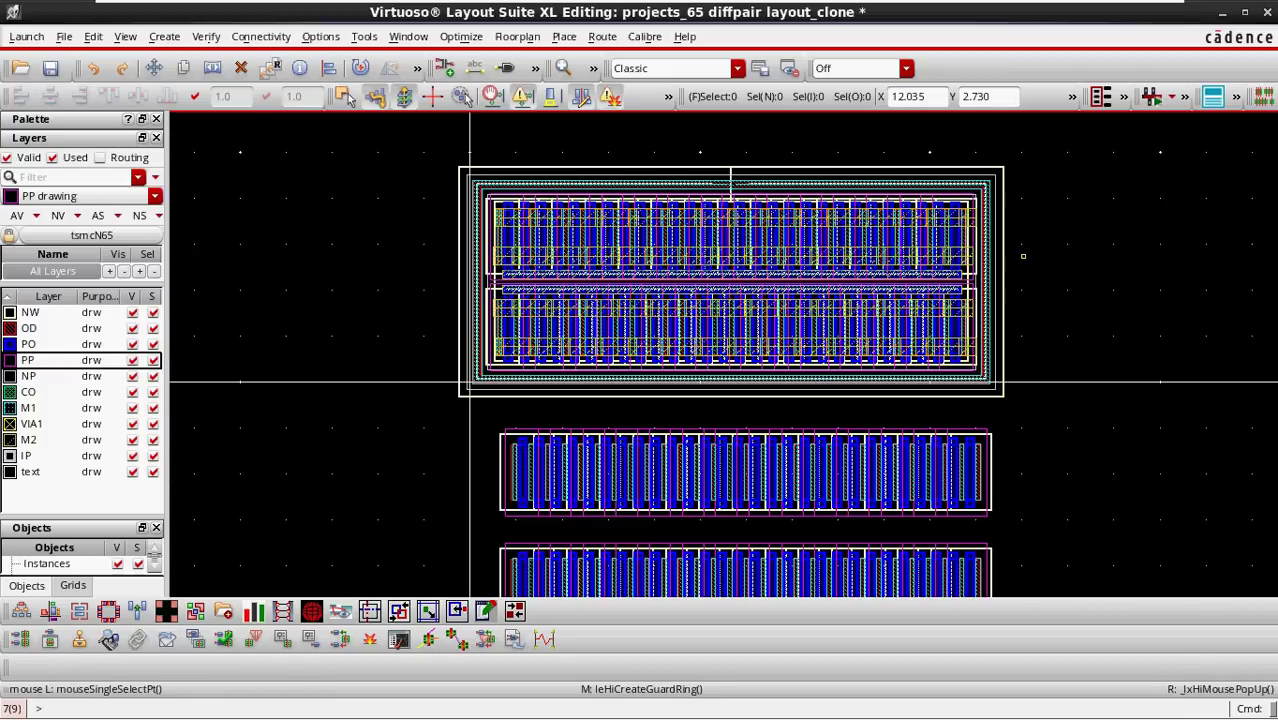
pyautogui.scroll(-1, 1051, 176)
pyautogui.moveTo(1076, 149); pyautogui.dragTo(714, 297)
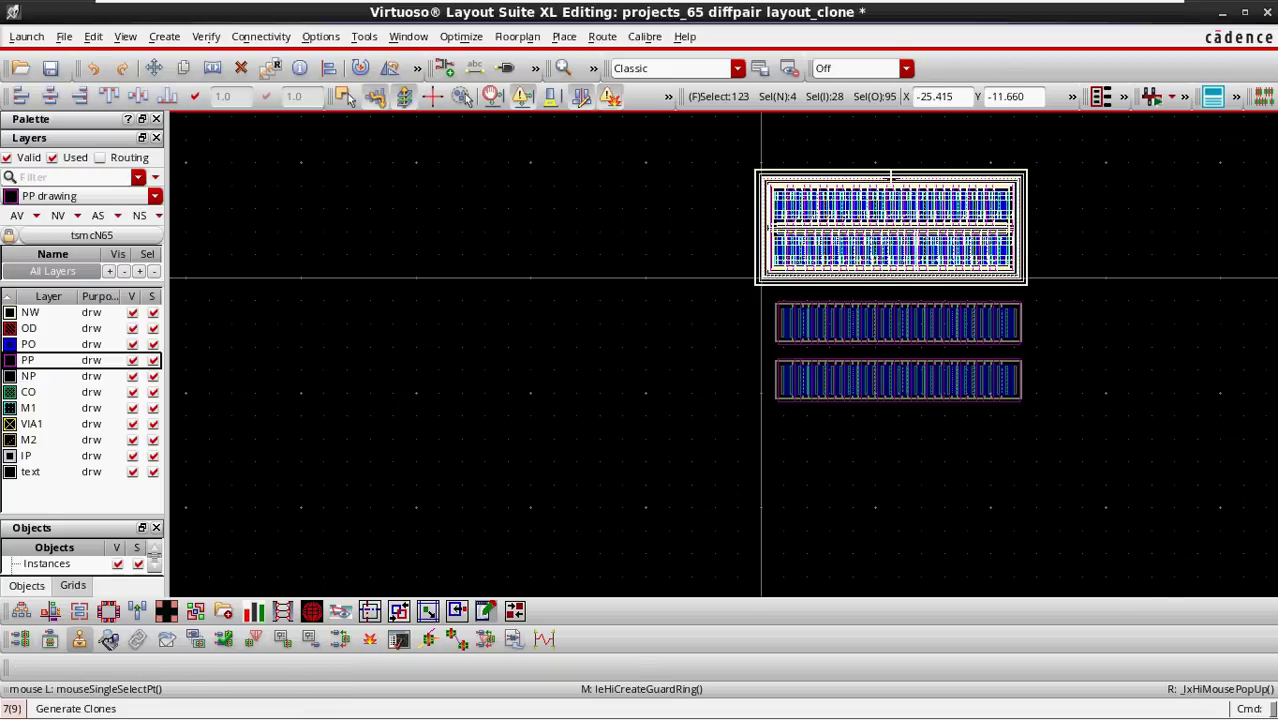
pyautogui.click(108, 639)
pyautogui.click(208, 209)
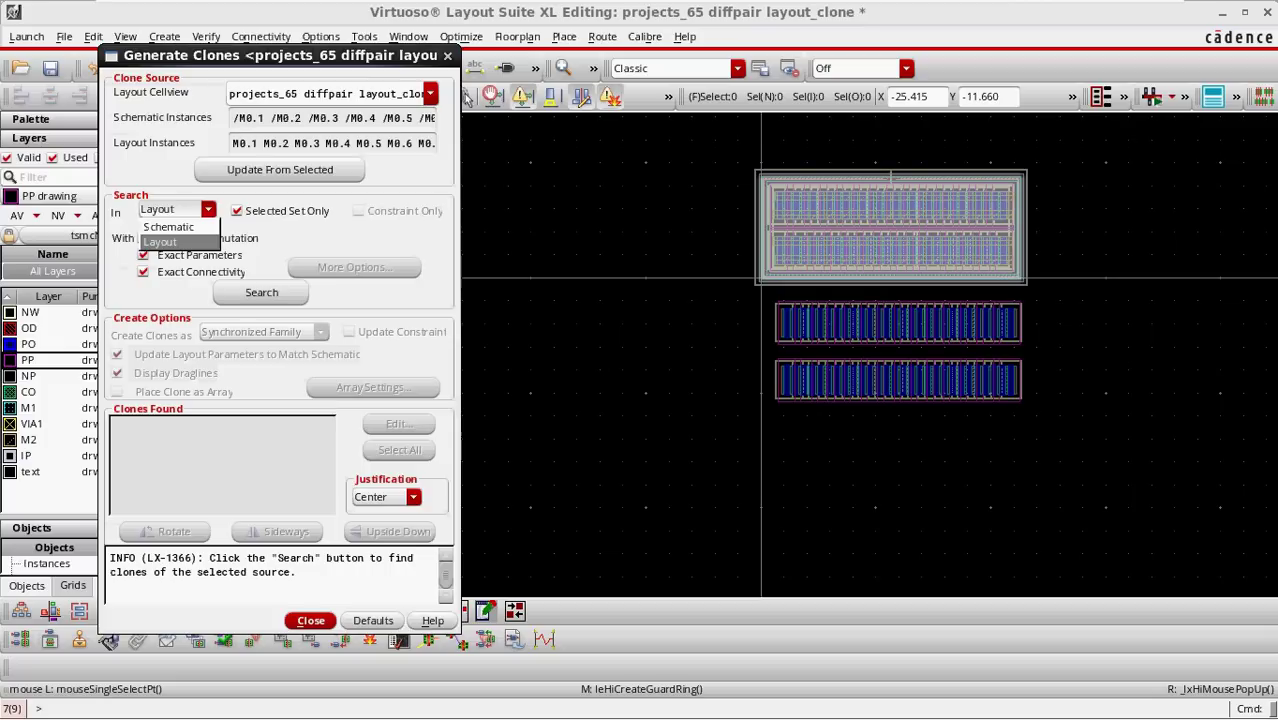
pyautogui.click(178, 242)
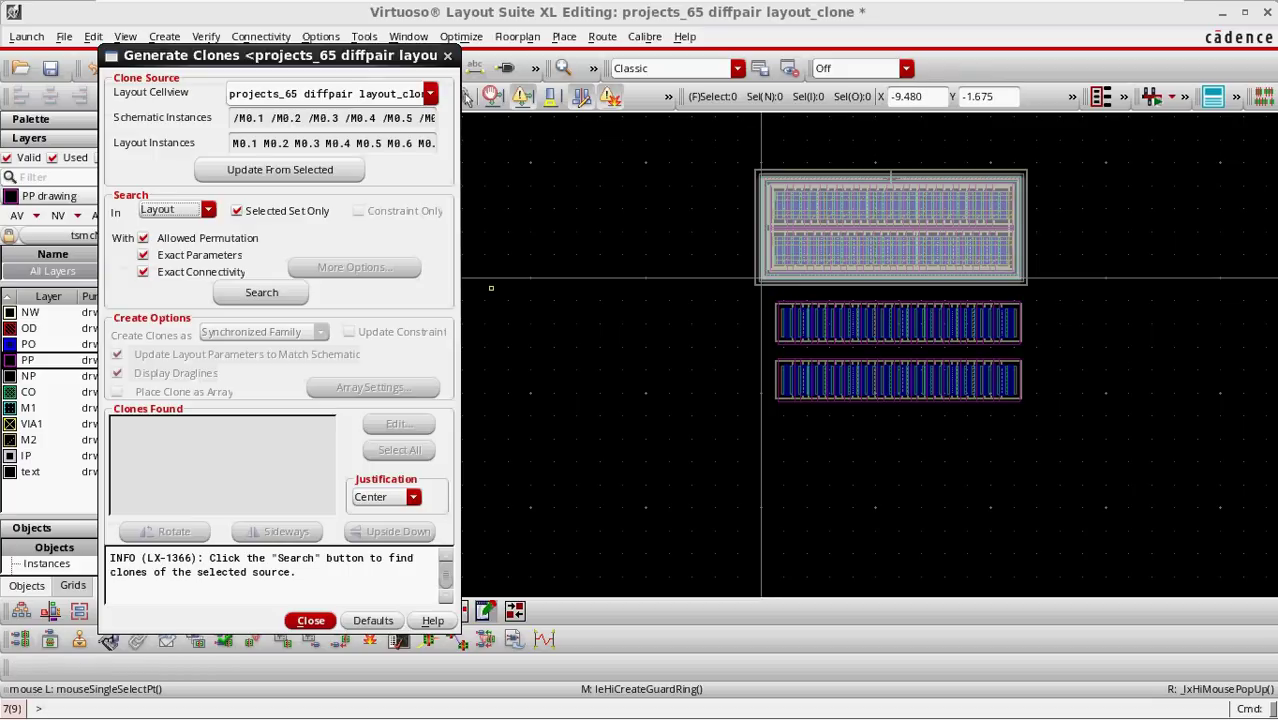
# - Search in Schematic for clones matching the guard-ringed source and read the resulting message
pyautogui.click(175, 209)
pyautogui.click(169, 227)
pyautogui.click(261, 293)
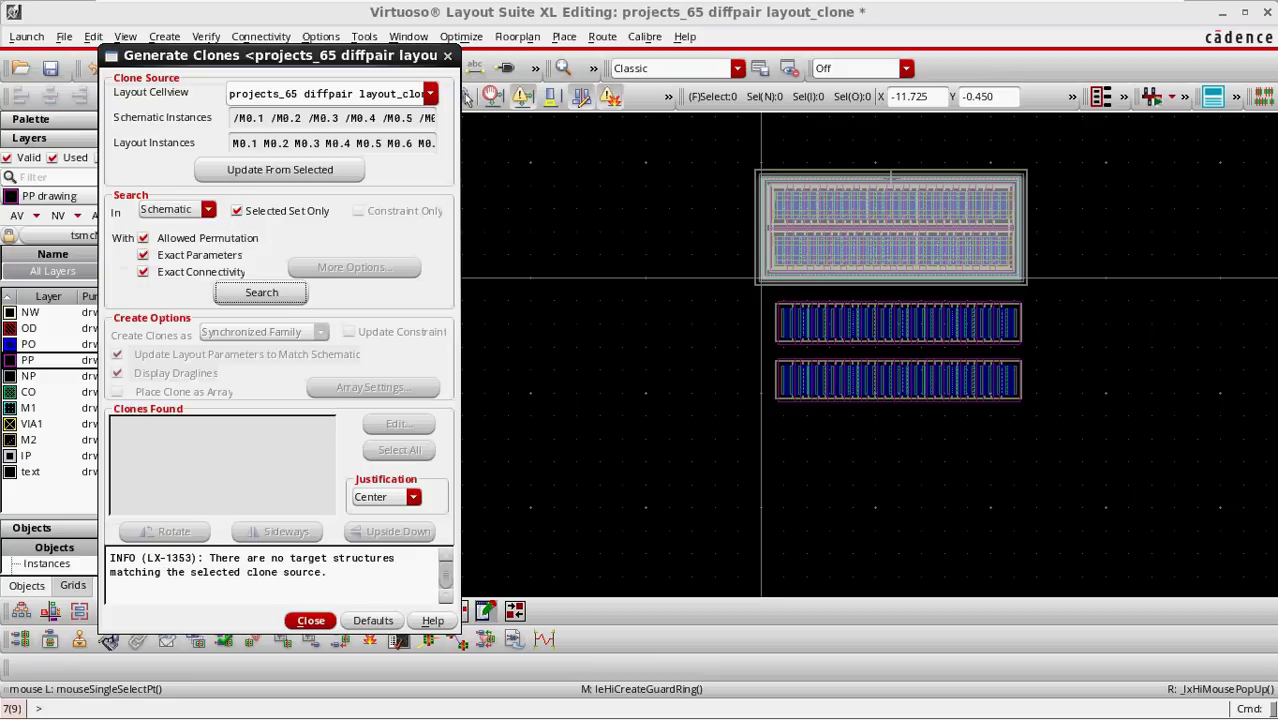
pyautogui.moveTo(209, 558); pyautogui.dragTo(327, 573)
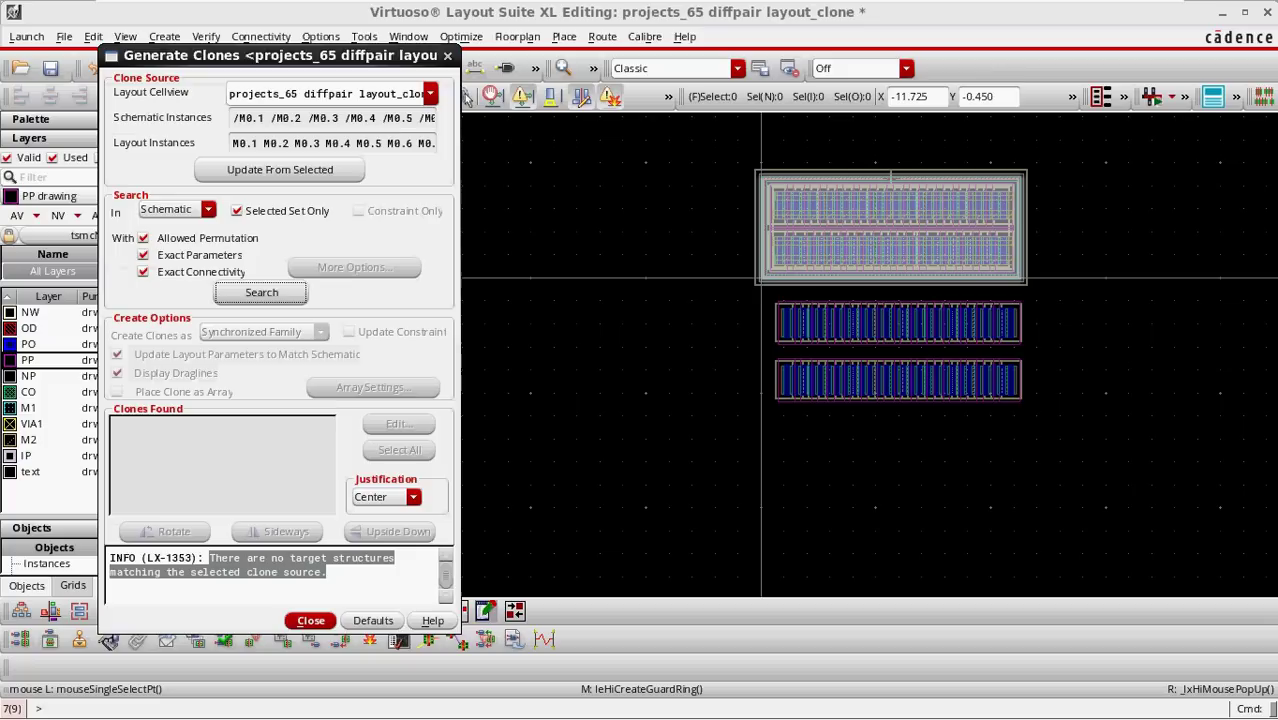
pyautogui.click(330, 575)
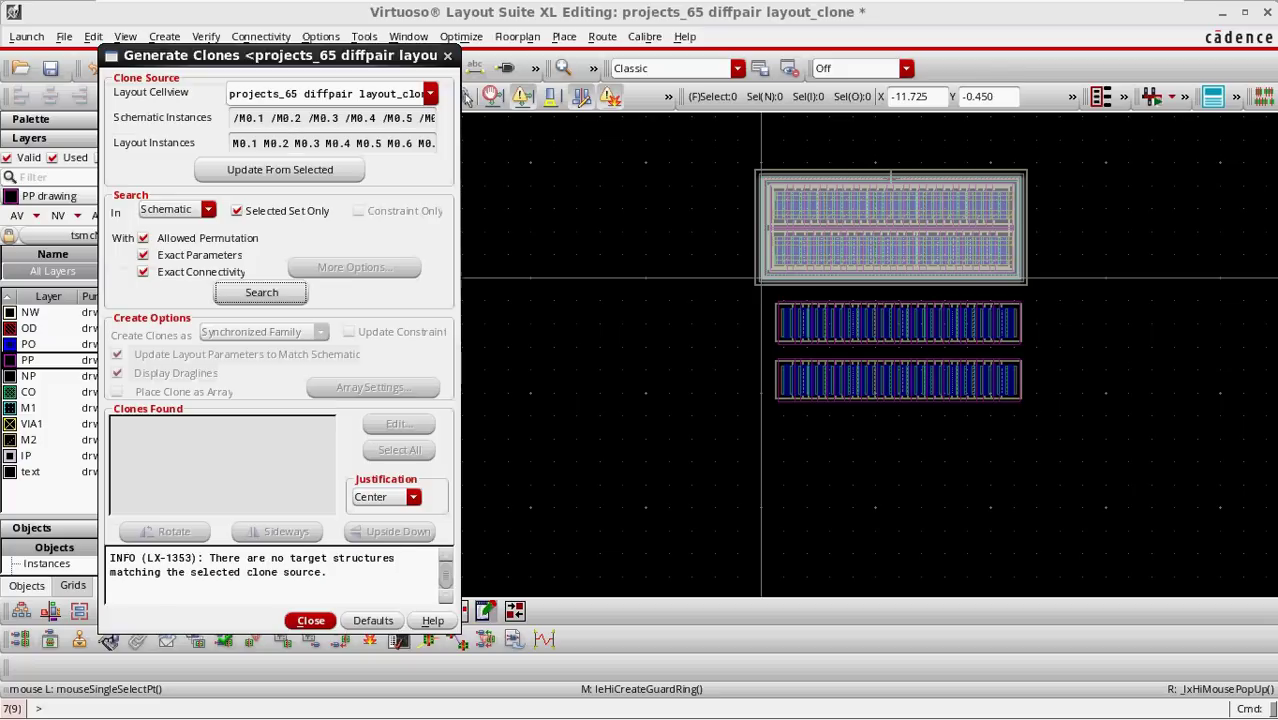
# - Search in Layout for matching clones and place the found clone directly below the guard-ringed pair, aligned with it
pyautogui.click(207, 210)
pyautogui.click(178, 243)
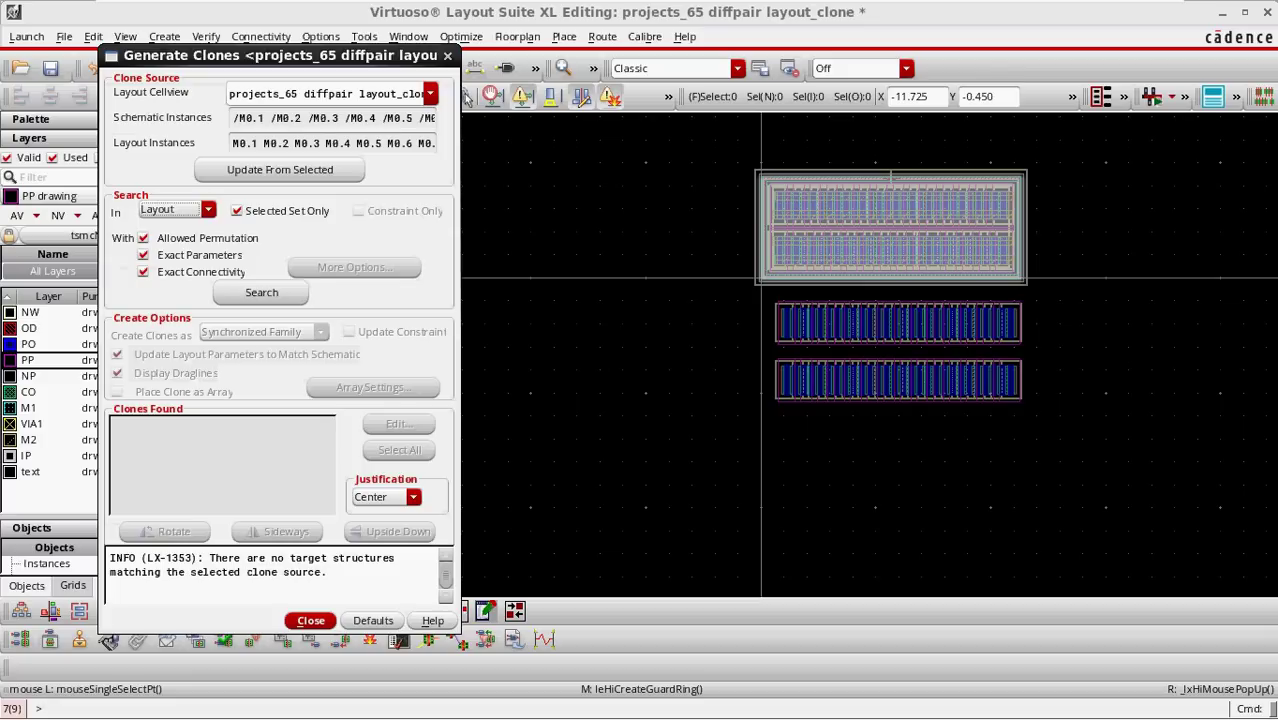
pyautogui.click(261, 293)
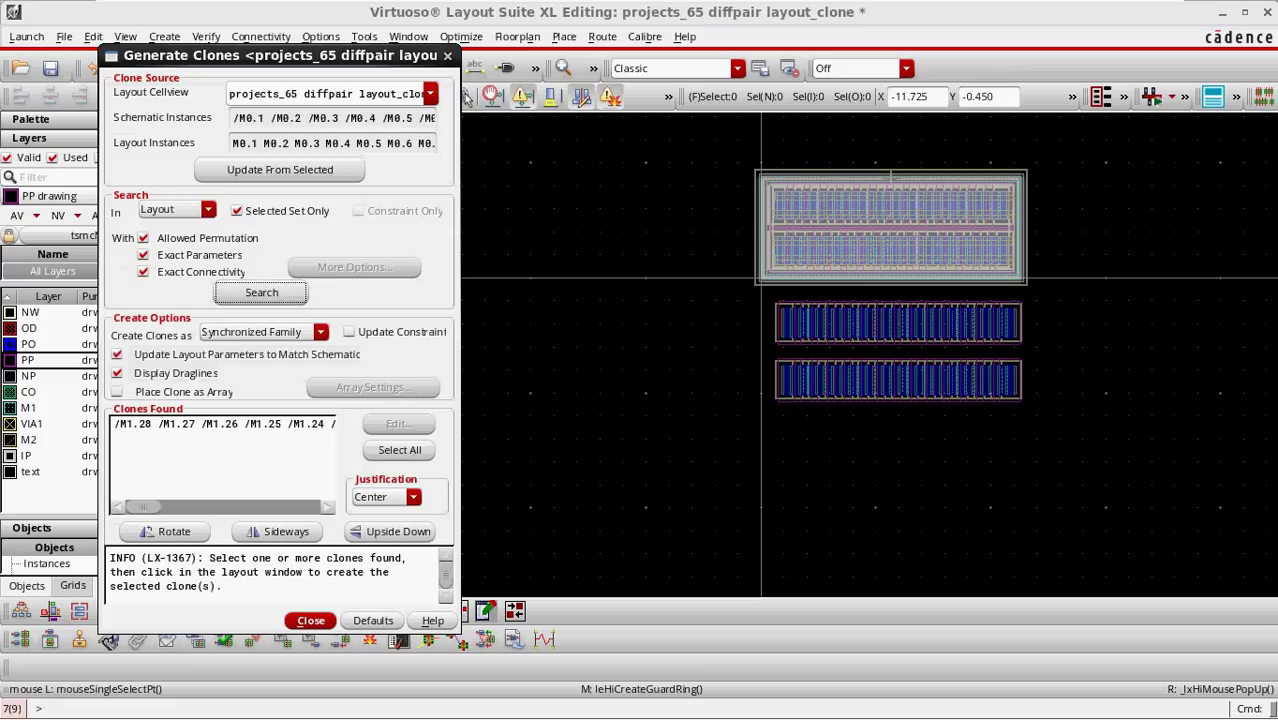
pyautogui.click(224, 424)
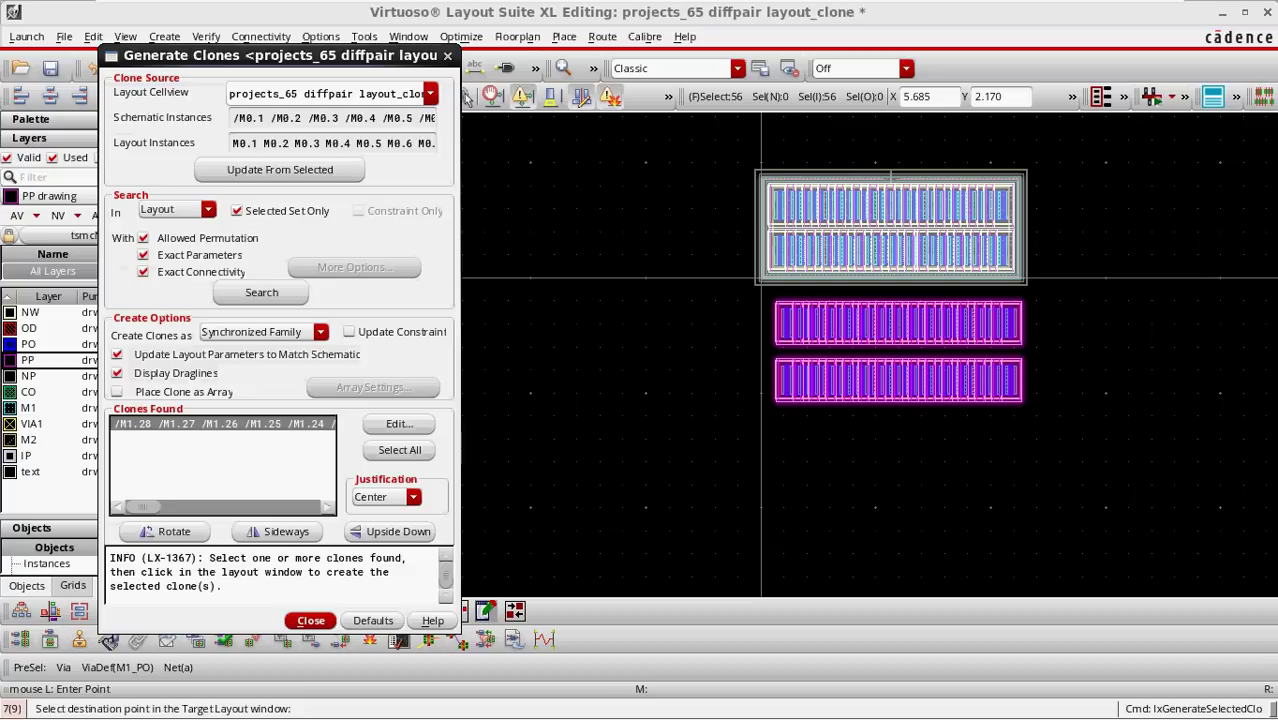
pyautogui.click(890, 373)
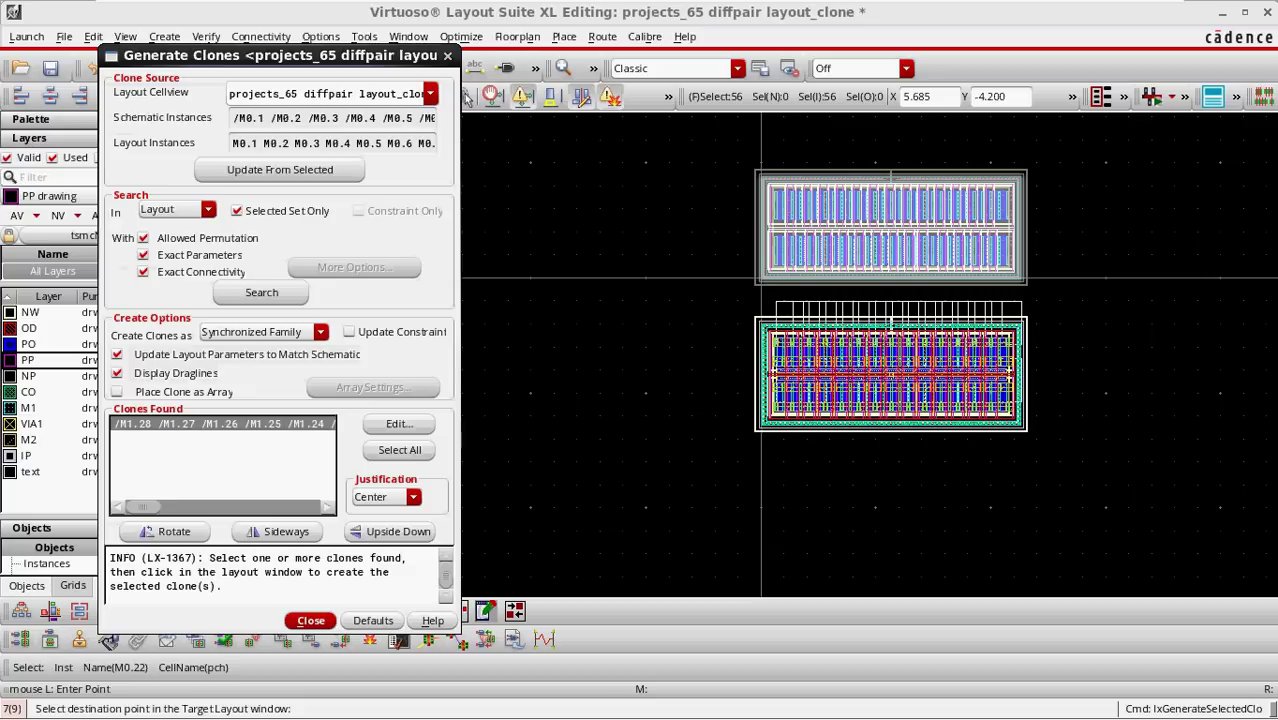
pyautogui.click(890, 367)
pyautogui.click(939, 370)
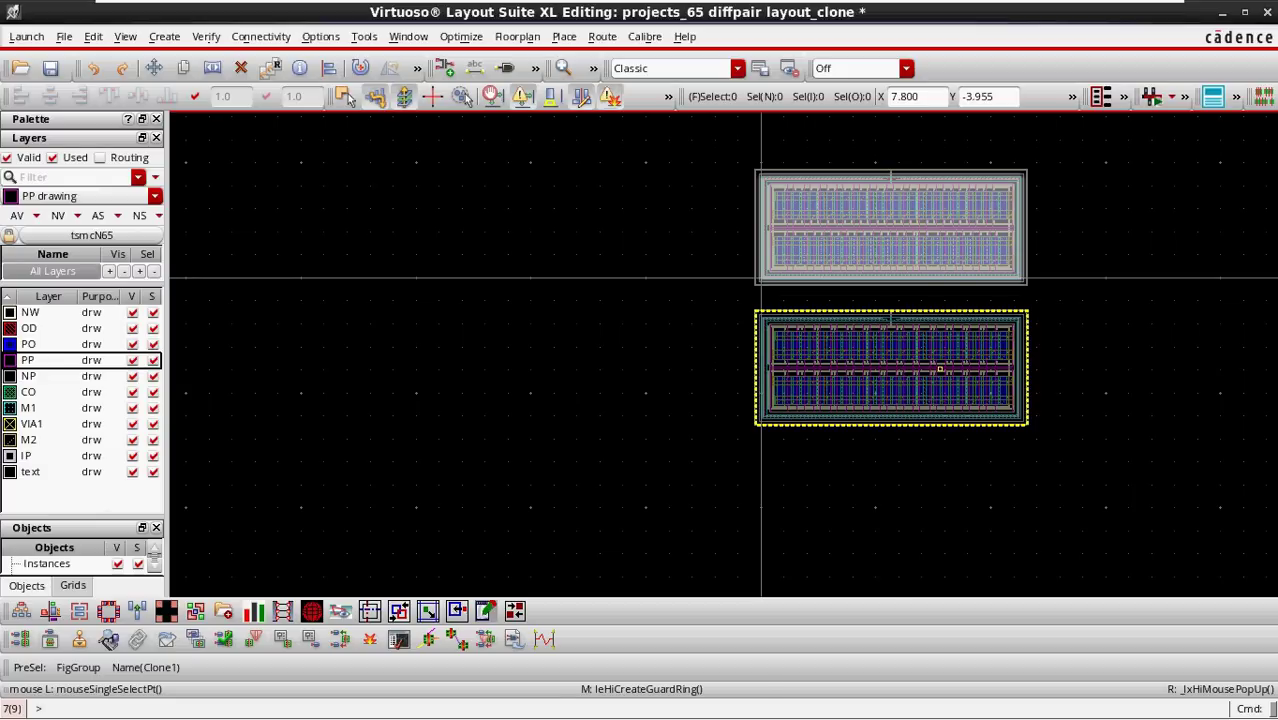
pyautogui.press('f')
pyautogui.click(1036, 399)
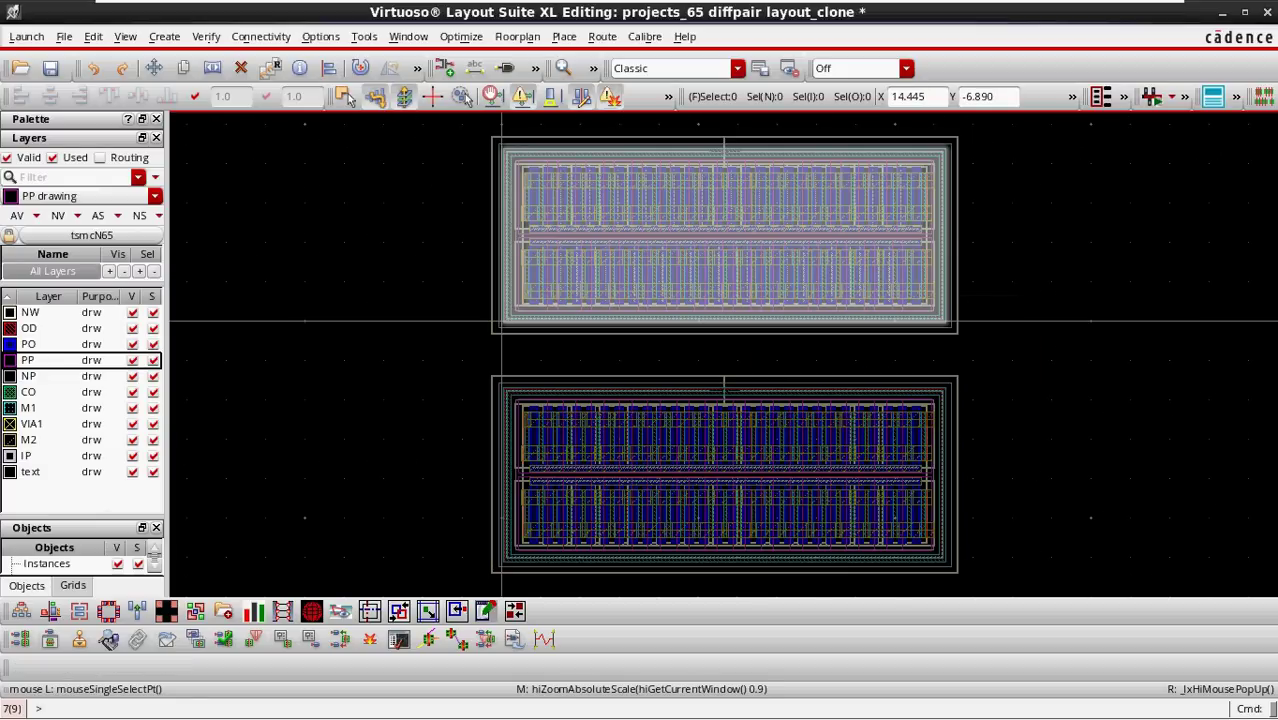
# - Bring the Generate Clones form back to the front and close it, returning to the layout with both guard-ringed pairs
pyautogui.moveTo(502, 718)
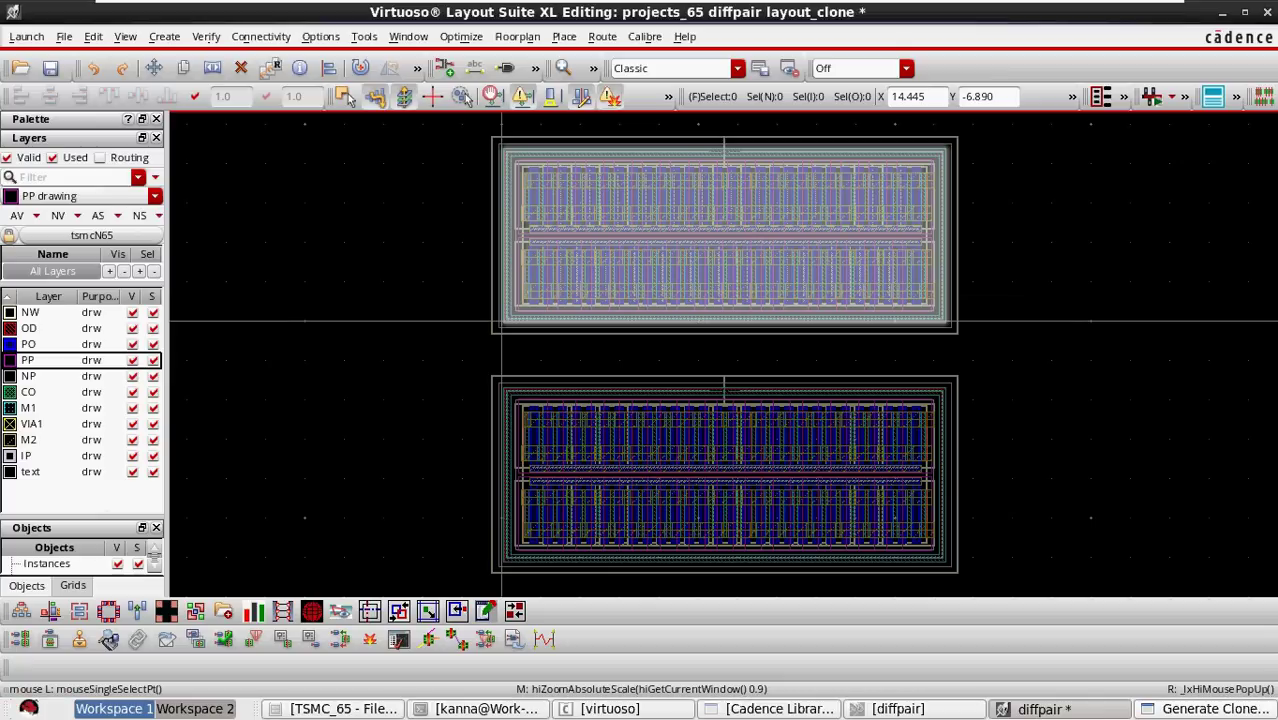
pyautogui.click(1213, 708)
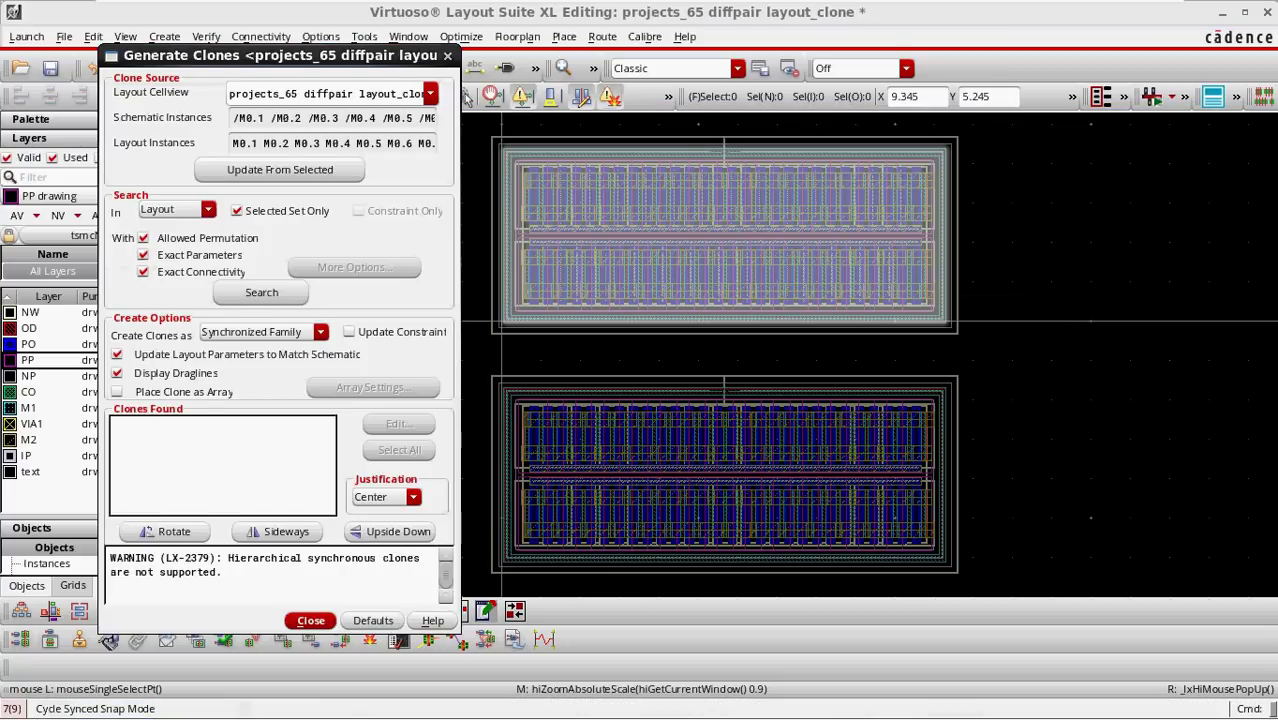
pyautogui.moveTo(320, 56); pyautogui.dragTo(302, 49)
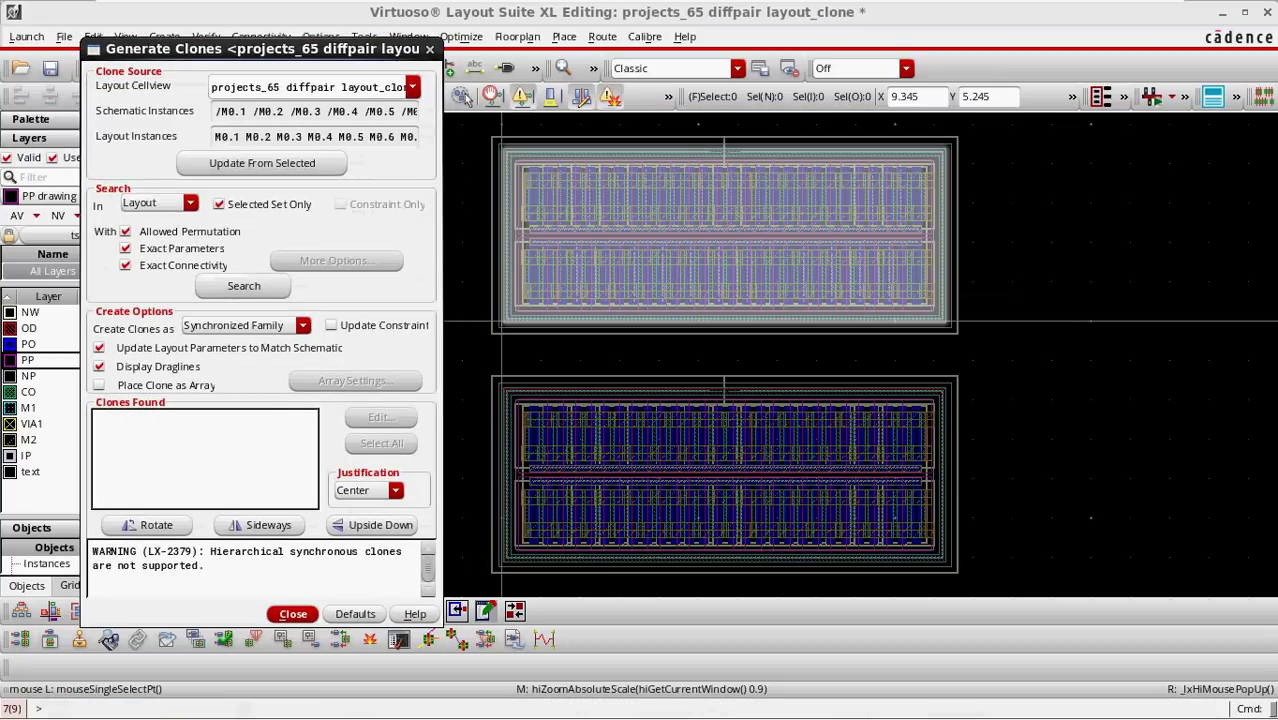
pyautogui.click(430, 49)
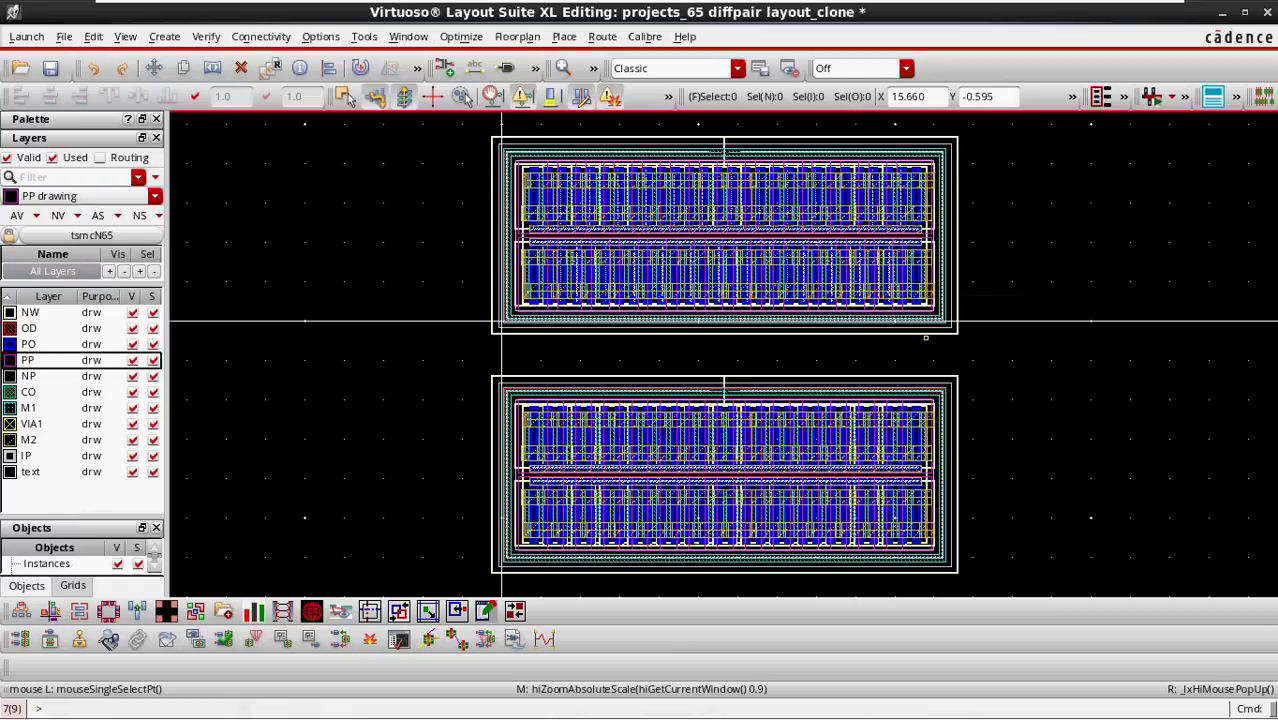
pyautogui.scroll(-1, 600, 353)
pyautogui.scroll(1, 646, 331)
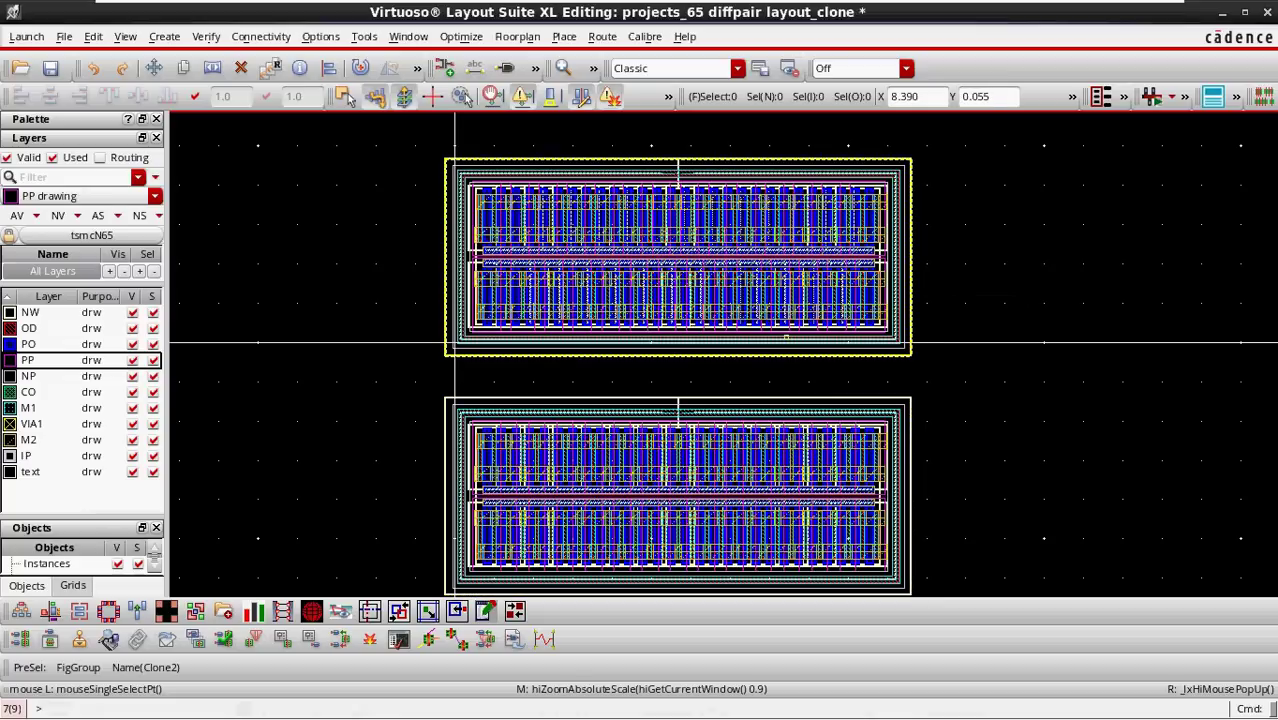
pyautogui.scroll(-1, 803, 327)
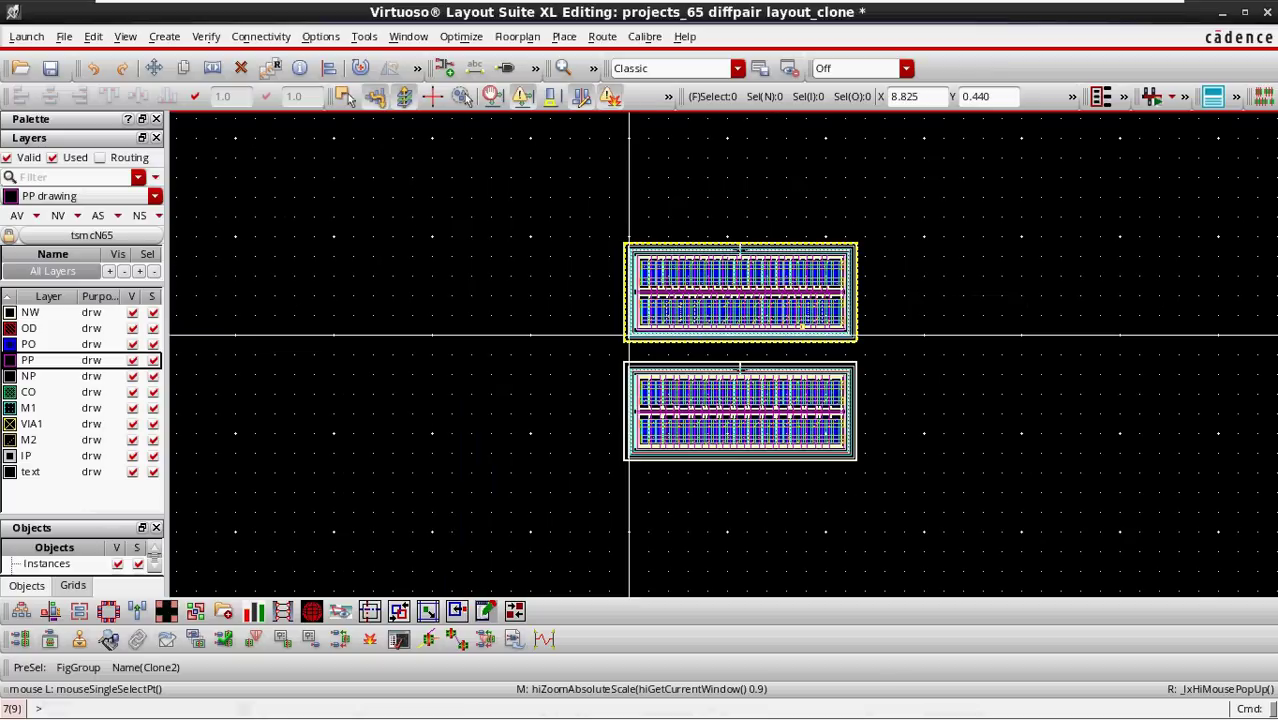
pyautogui.hotkey('ctrl', 'z')
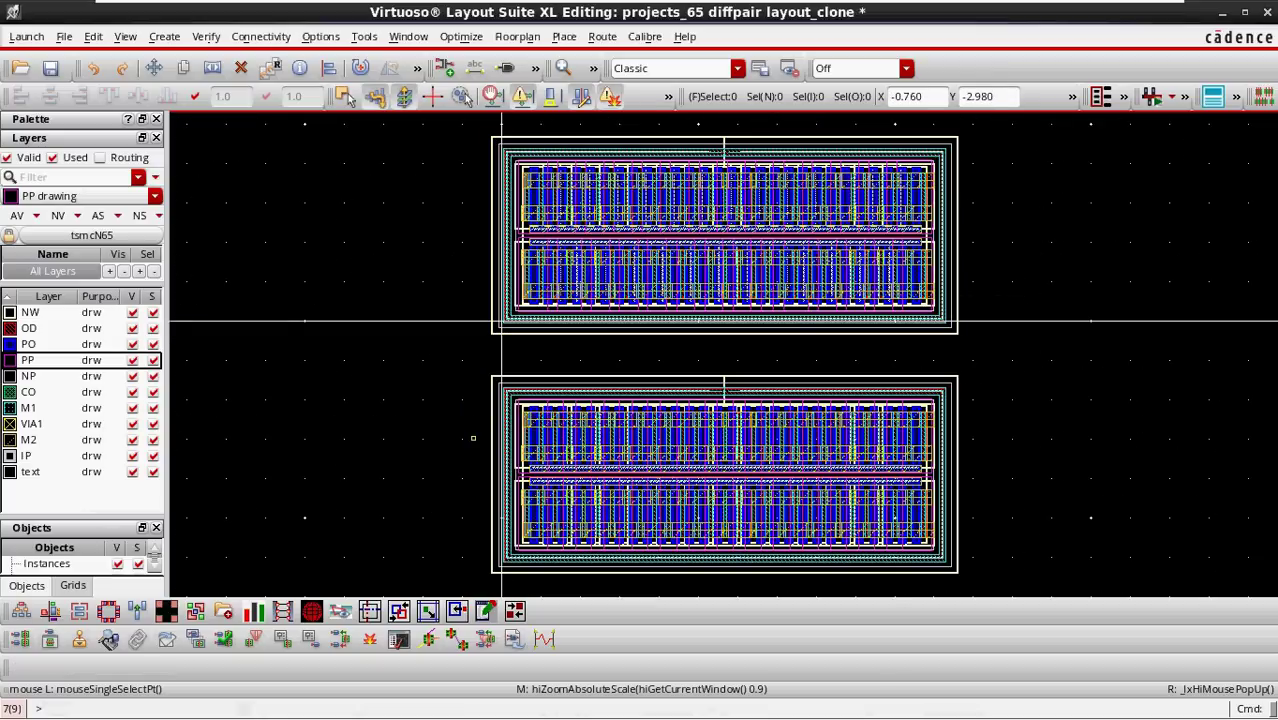
pyautogui.press('p')
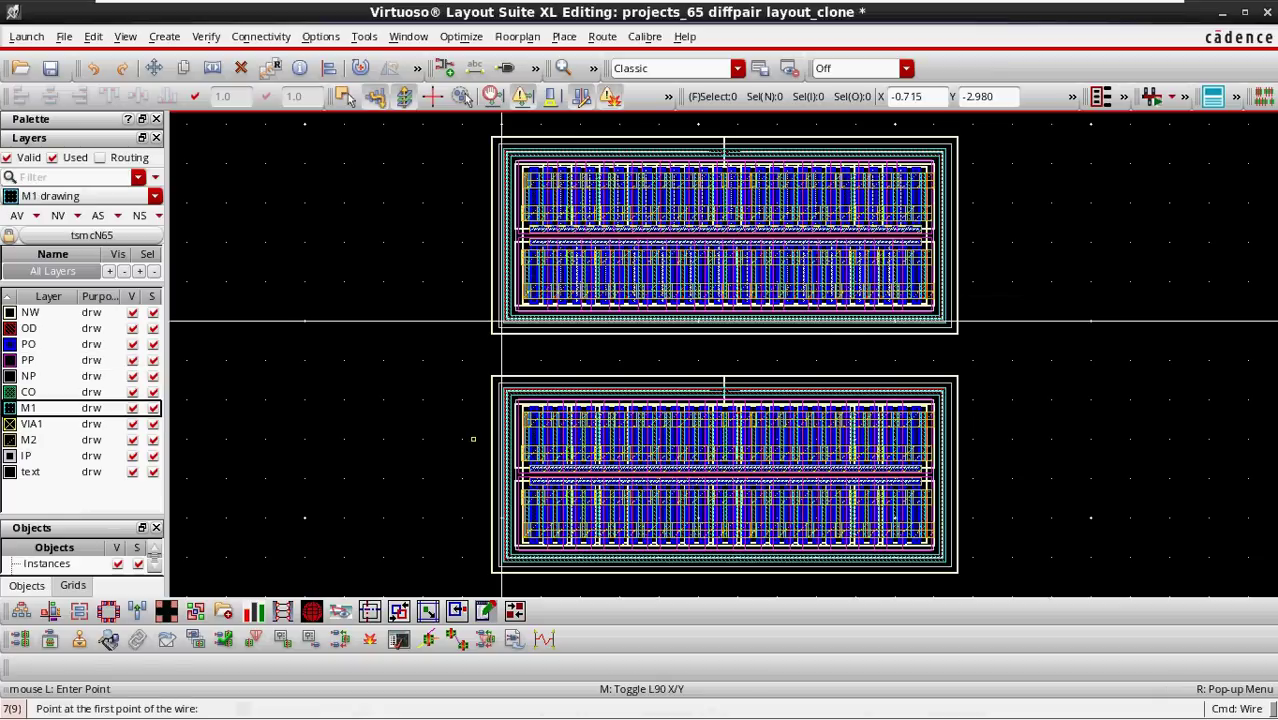
pyautogui.scroll(3, 527, 419)
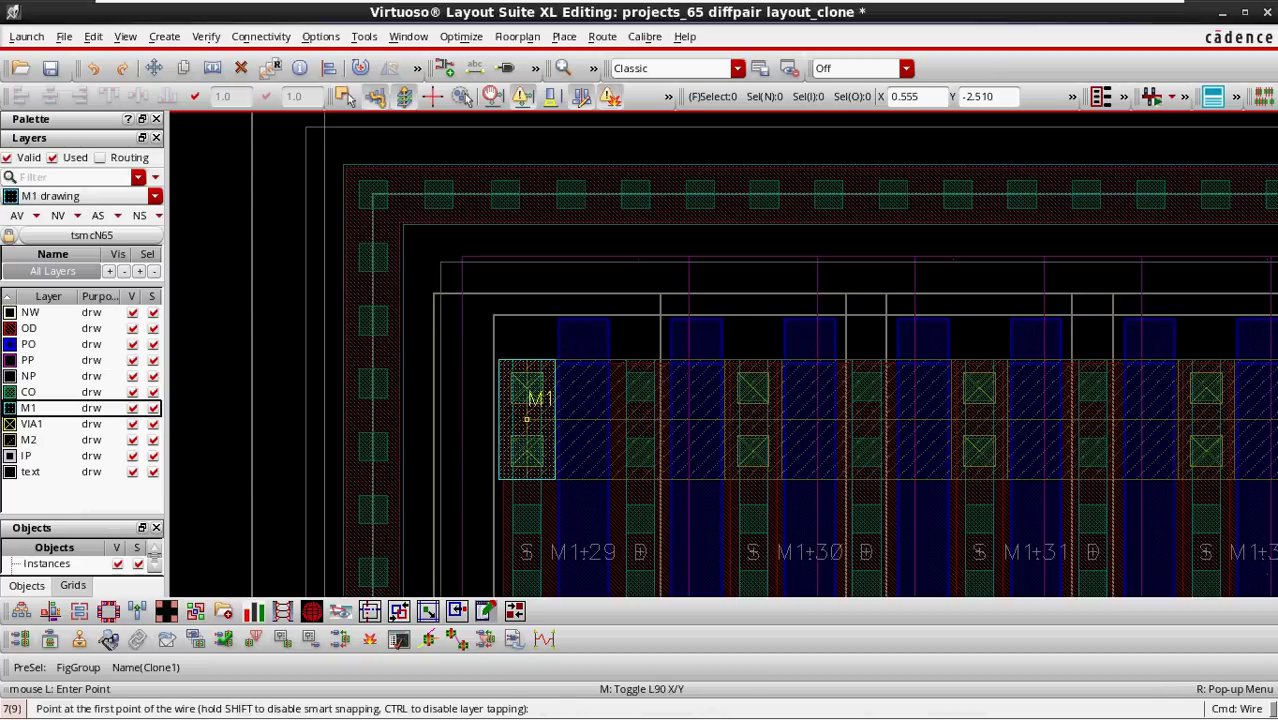
pyautogui.click(527, 418)
pyautogui.keyDown('ctrl'); pyautogui.scroll(-5, 527, 418); pyautogui.keyUp('ctrl')
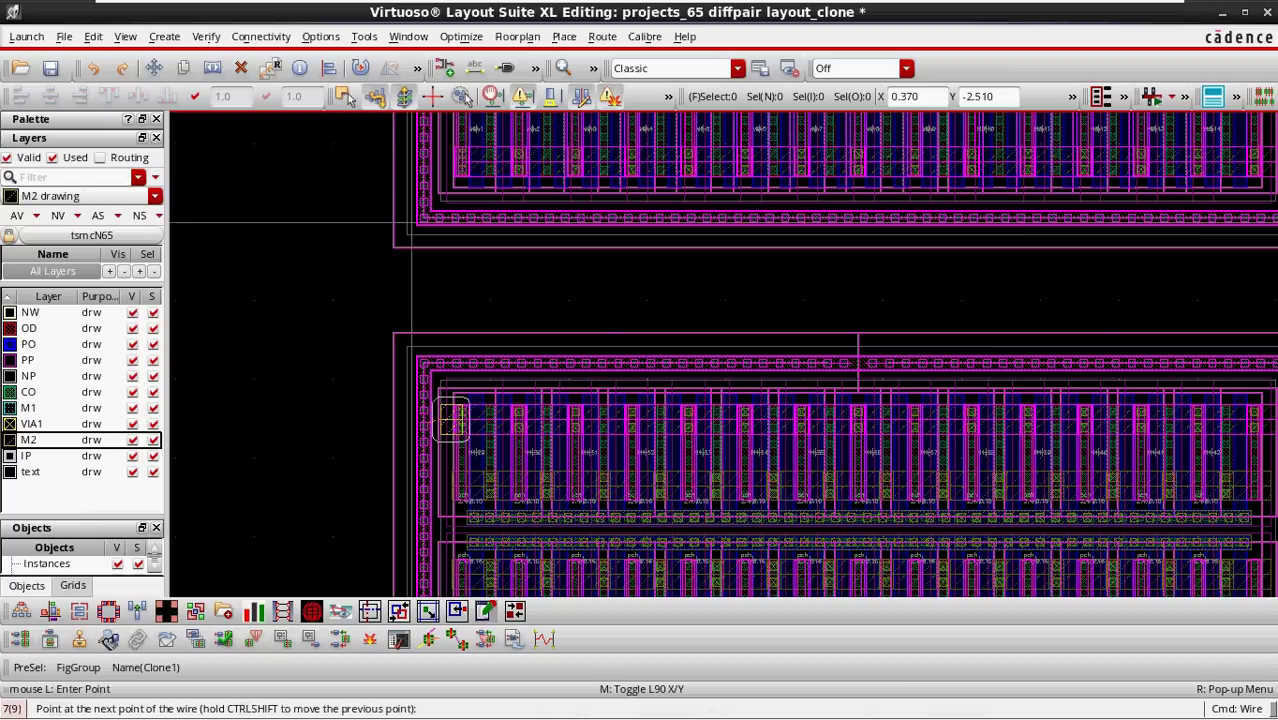
pyautogui.keyDown('ctrl'); pyautogui.scroll(-2, 451, 418); pyautogui.keyUp('ctrl')
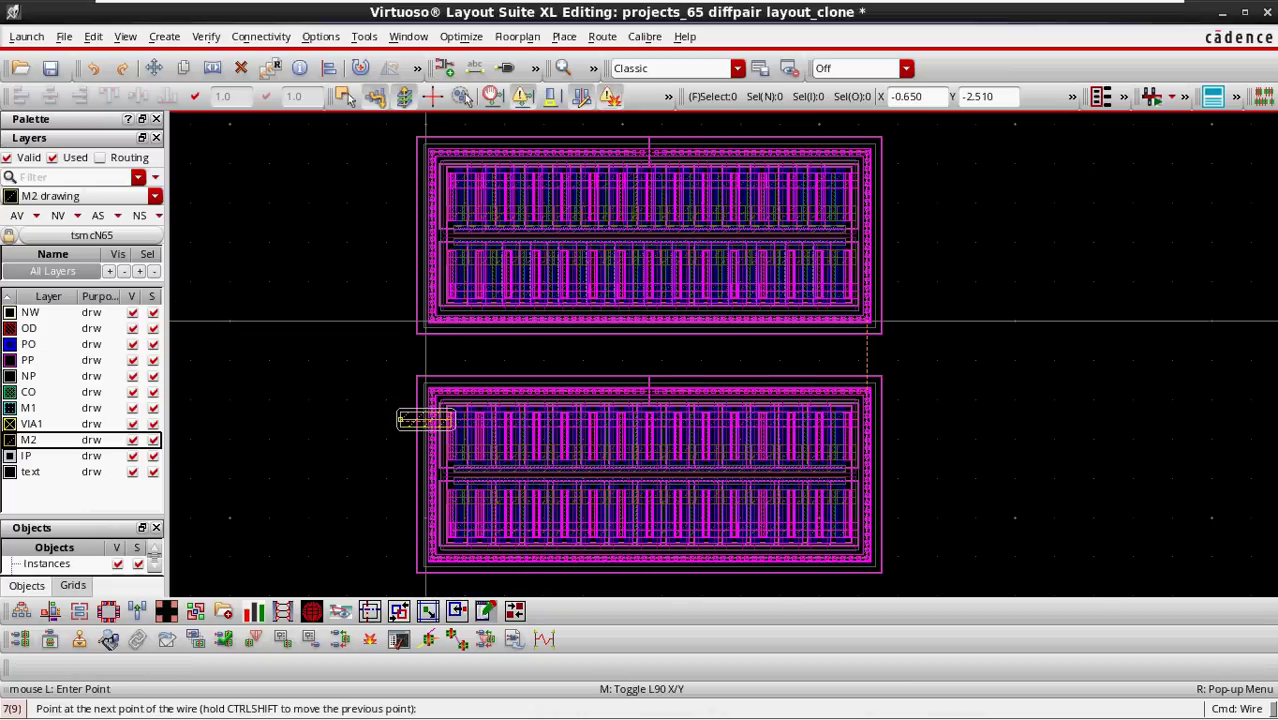
pyautogui.keyDown('ctrl'); pyautogui.scroll(3, 400, 419); pyautogui.keyUp('ctrl')
pyautogui.keyDown('ctrl'); pyautogui.scroll(-2, 400, 419); pyautogui.keyUp('ctrl')
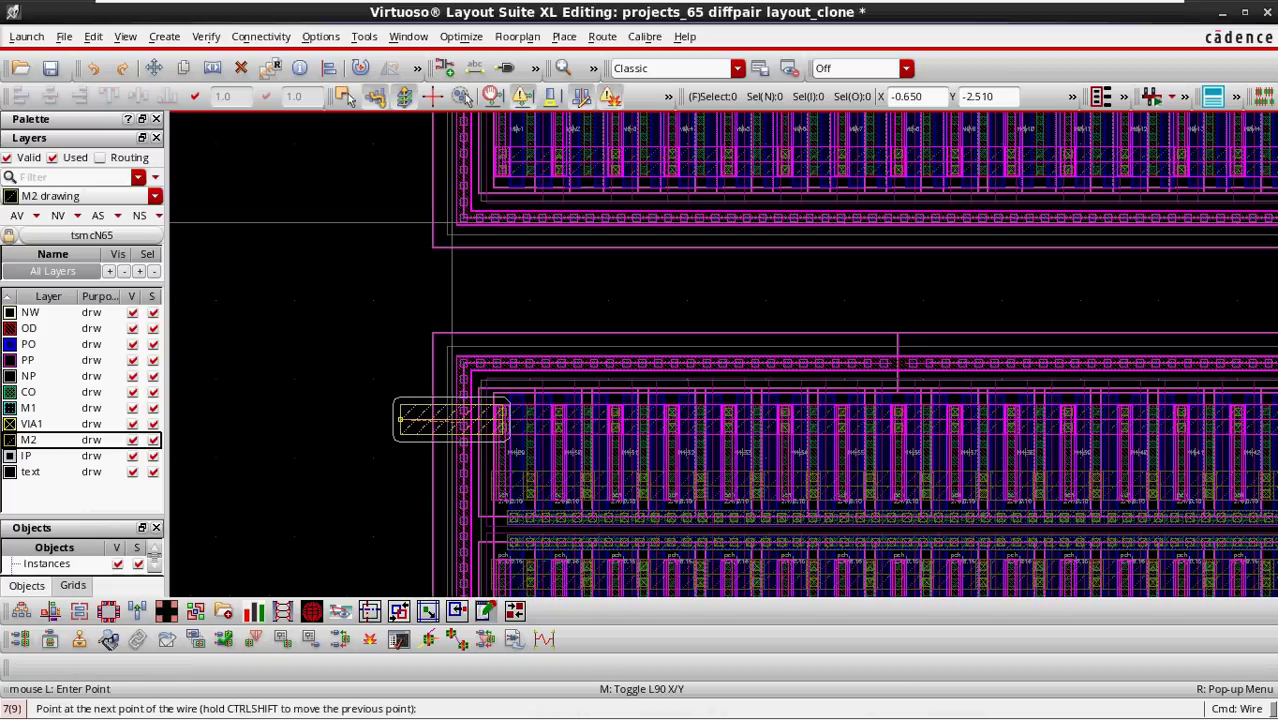
pyautogui.keyDown('ctrl'); pyautogui.scroll(-2, 400, 419); pyautogui.keyUp('ctrl')
pyautogui.keyDown('ctrl'); pyautogui.scroll(2, 400, 419); pyautogui.keyUp('ctrl')
pyautogui.press('Escape')
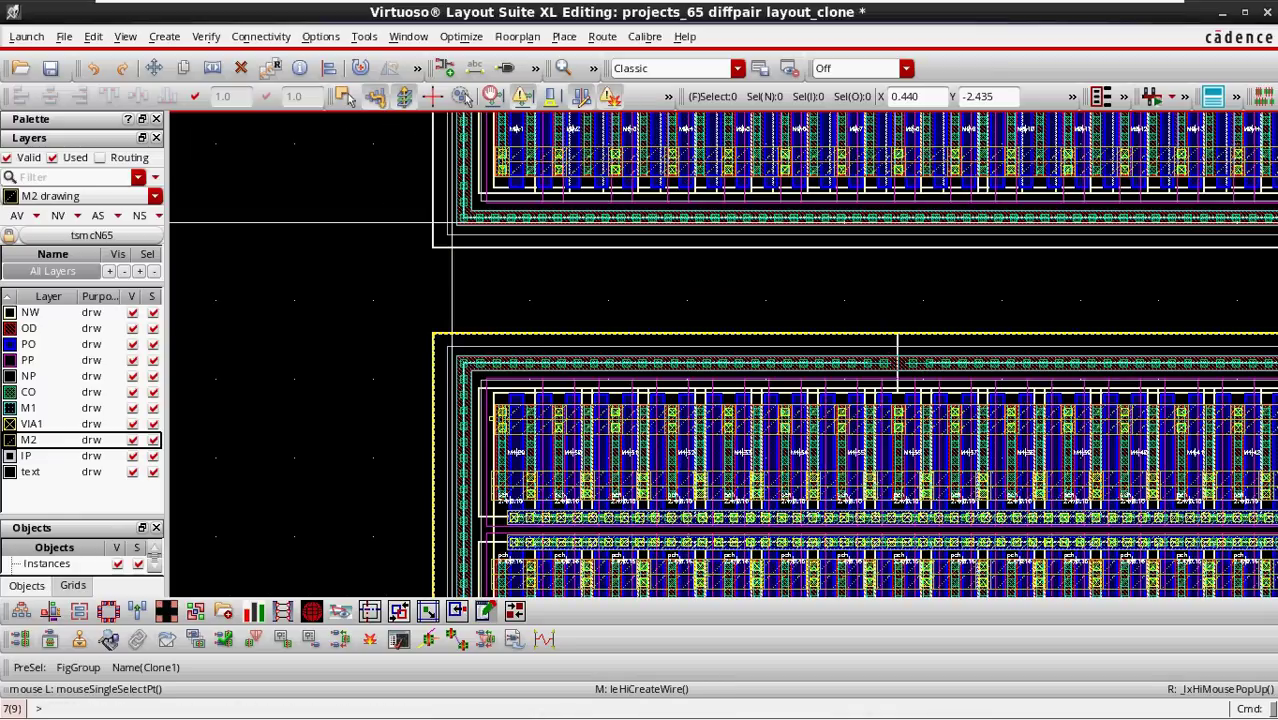
pyautogui.keyDown('ctrl'); pyautogui.scroll(-3, 452, 222); pyautogui.keyUp('ctrl')
pyautogui.keyDown('ctrl'); pyautogui.scroll(-1, 501, 322); pyautogui.keyUp('ctrl')
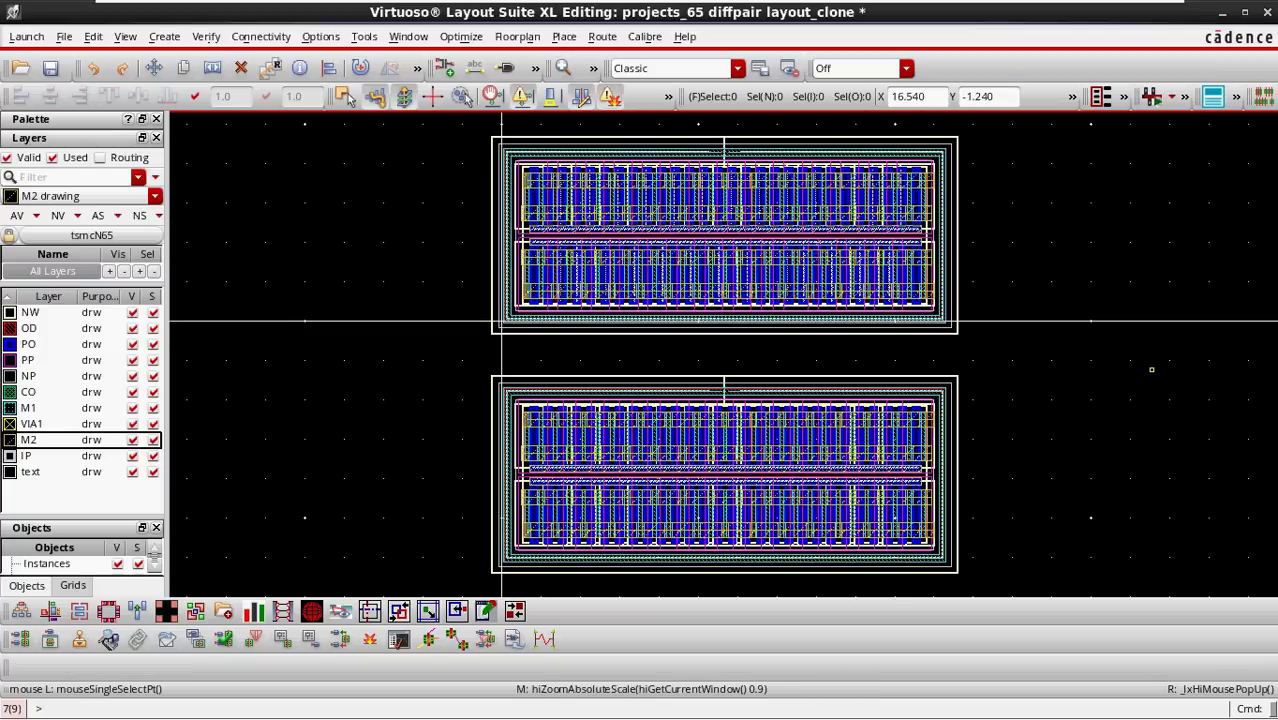